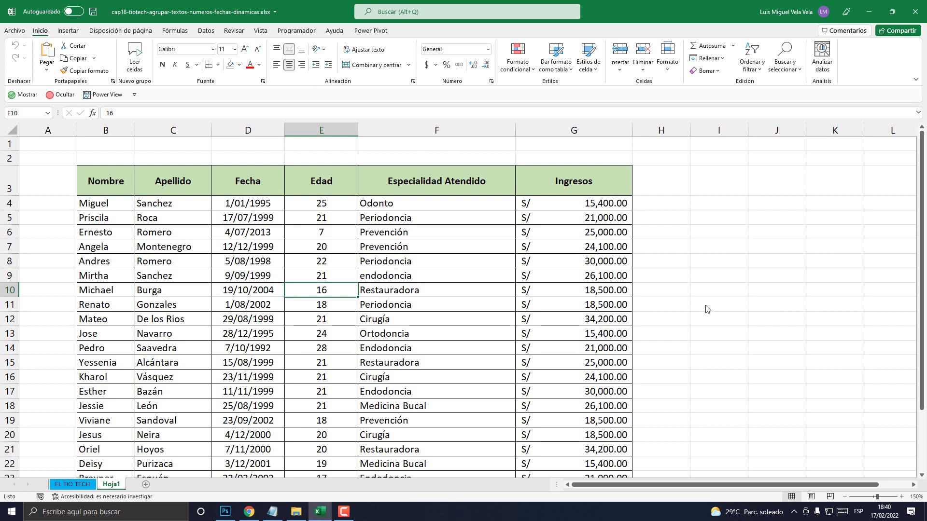
Step: Examine the whole data range, from the header row to the last record
{"action": "scroll", "coordinate": [527, 419], "scroll_direction": "down", "scroll_amount": 5}
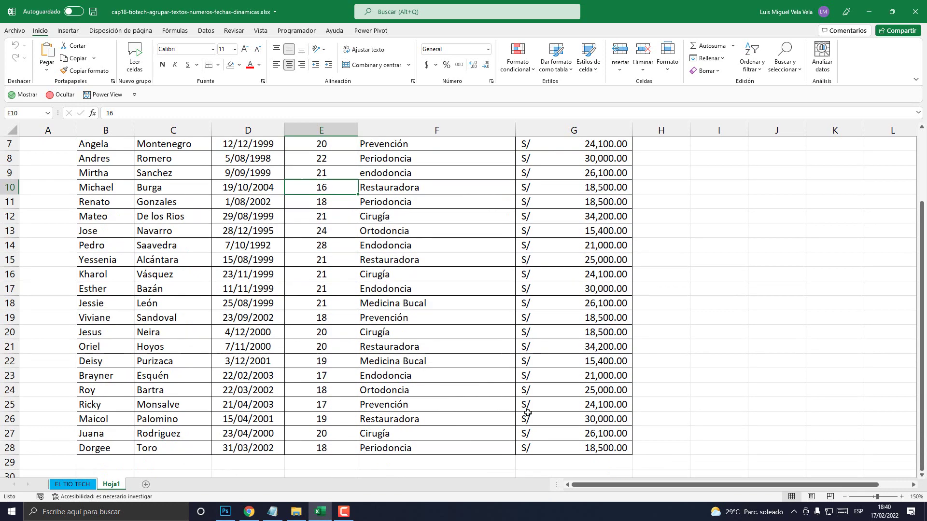
{"action": "scroll", "coordinate": [526, 412], "scroll_direction": "up", "scroll_amount": 2}
{"action": "scroll", "coordinate": [527, 412], "scroll_direction": "up", "scroll_amount": 3}
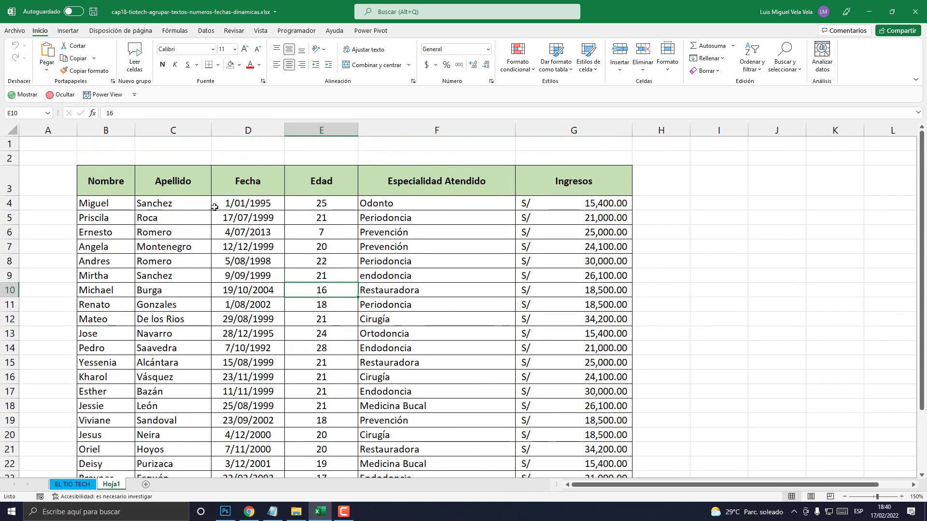
{"action": "left_click_drag", "start_coordinate": [114, 182], "coordinate": [558, 444]}
{"action": "scroll", "coordinate": [434, 338], "scroll_direction": "up", "scroll_amount": 2}
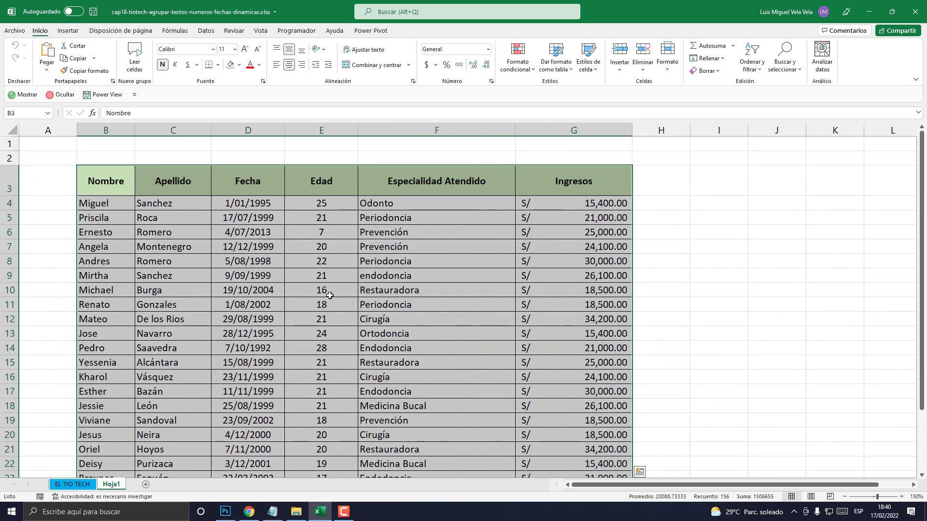
{"action": "left_click", "coordinate": [329, 295]}
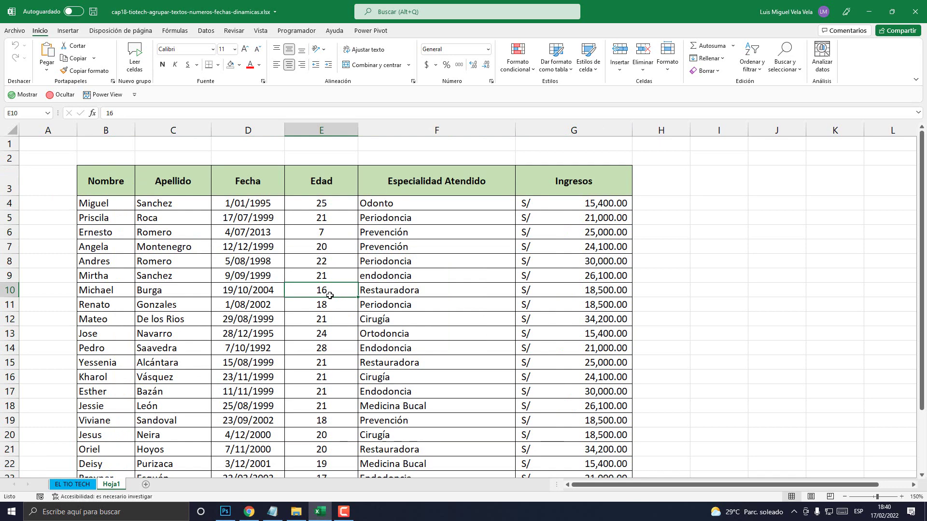
{"action": "scroll", "coordinate": [339, 284], "scroll_direction": "down", "scroll_amount": 7}
{"action": "scroll", "coordinate": [338, 284], "scroll_direction": "up", "scroll_amount": 7}
Step: Convert the data range B3:G28 into a table with headers
{"action": "left_click_drag", "start_coordinate": [116, 186], "coordinate": [562, 449]}
{"action": "scroll", "coordinate": [561, 448], "scroll_direction": "up", "scroll_amount": 2}
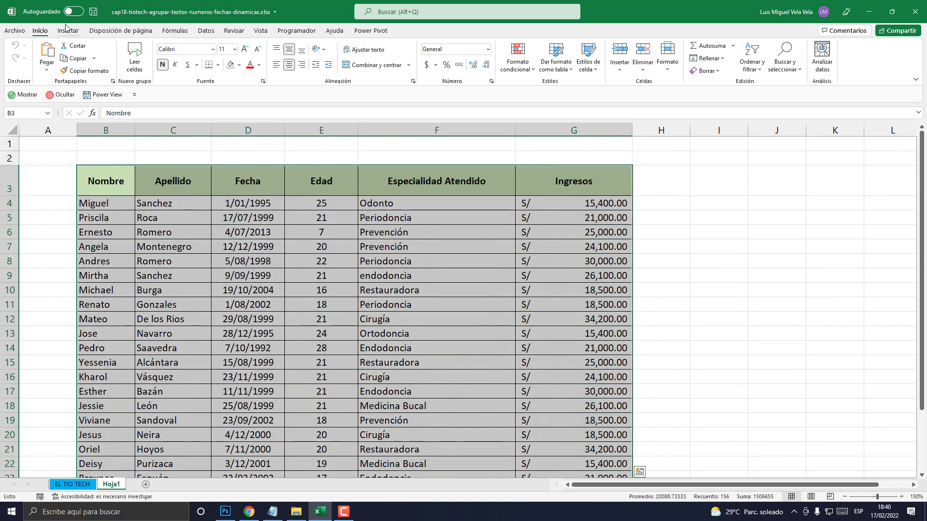
{"action": "key", "text": "super+plus"}
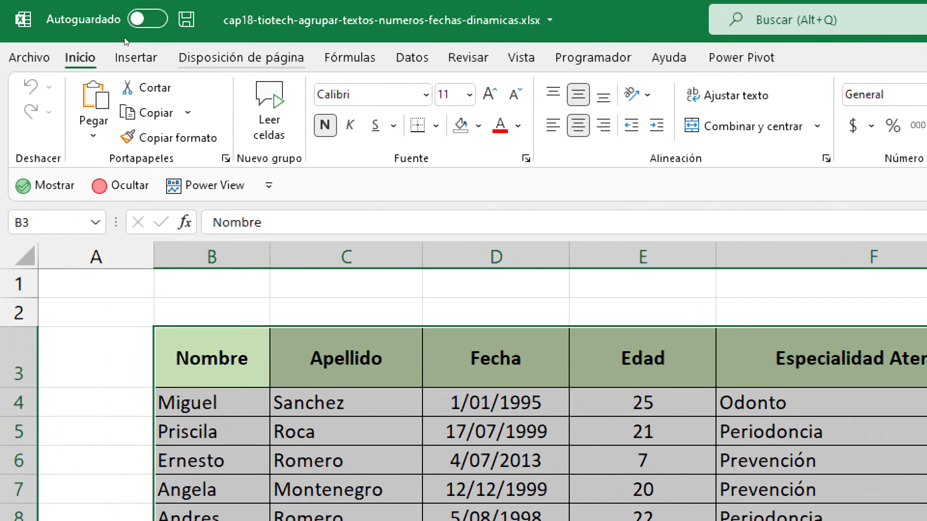
{"action": "left_click", "coordinate": [67, 30]}
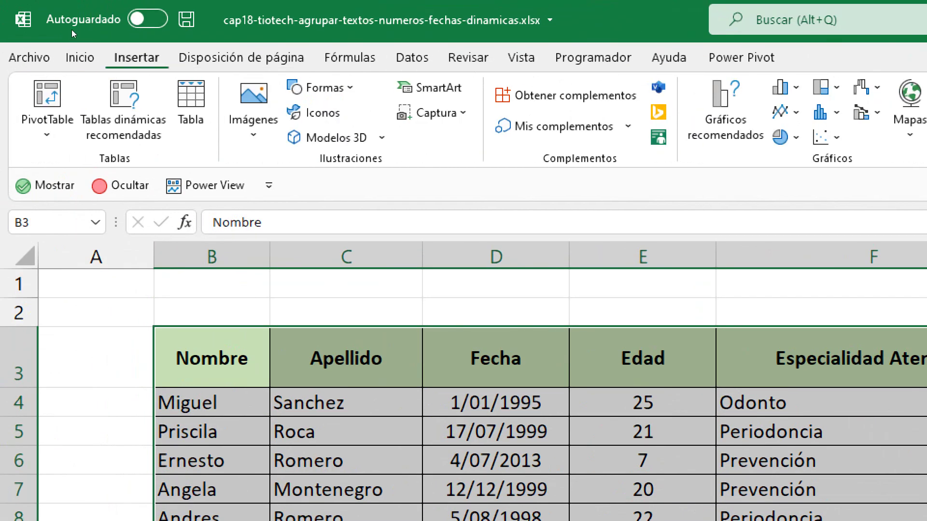
{"action": "key", "text": "super+minus"}
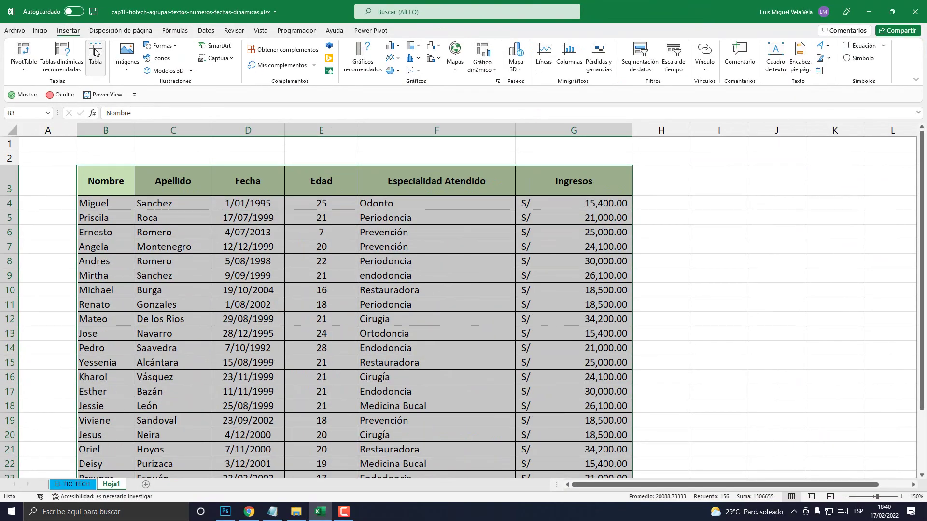
{"action": "left_click", "coordinate": [95, 50]}
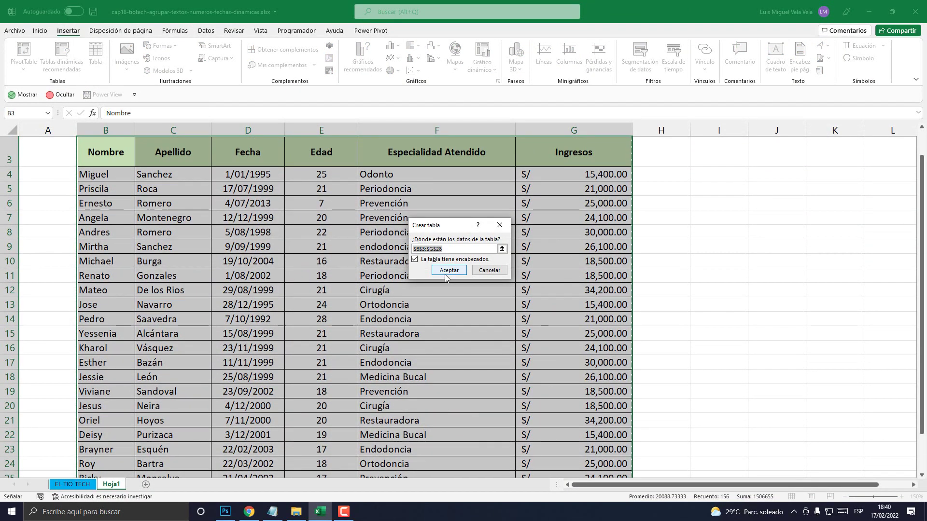
{"action": "left_click", "coordinate": [448, 270]}
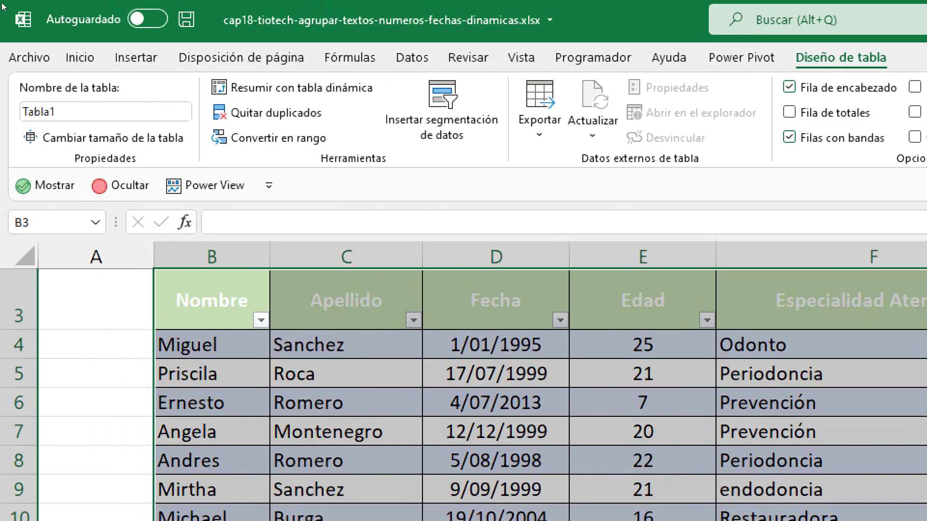
Step: Insert a pivot table based on Tabla1 in a new worksheet
{"action": "left_click", "coordinate": [136, 58]}
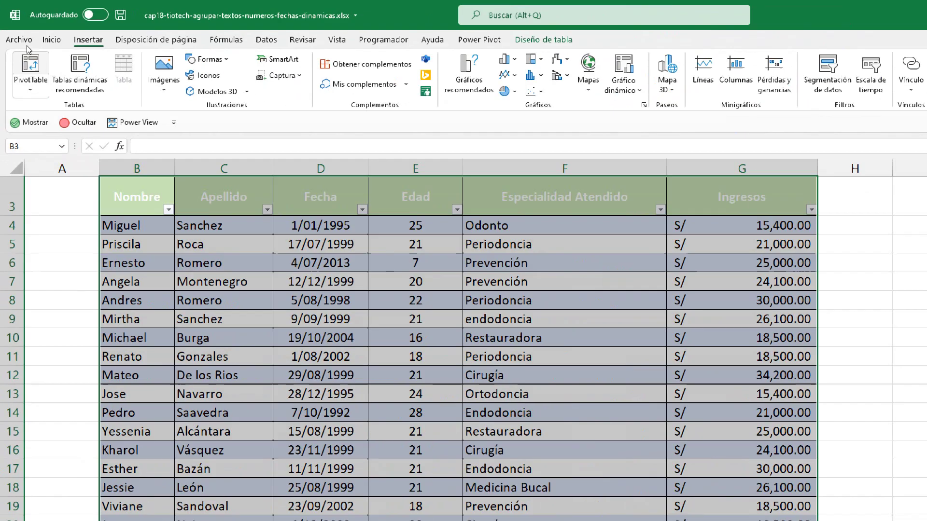
{"action": "left_click", "coordinate": [29, 65]}
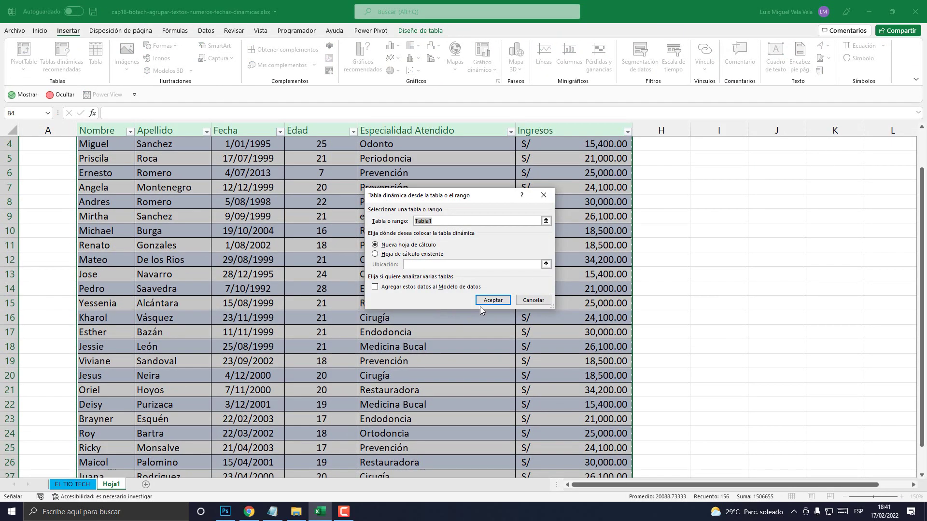
{"action": "left_click", "coordinate": [493, 300]}
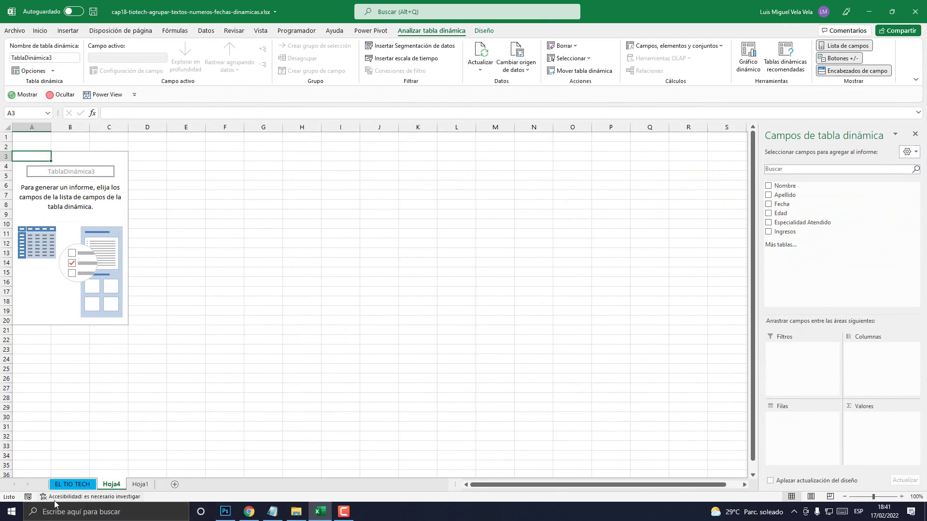
Step: Change the font color of the table's header row on Hoja1 to black
{"action": "left_click", "coordinate": [140, 484]}
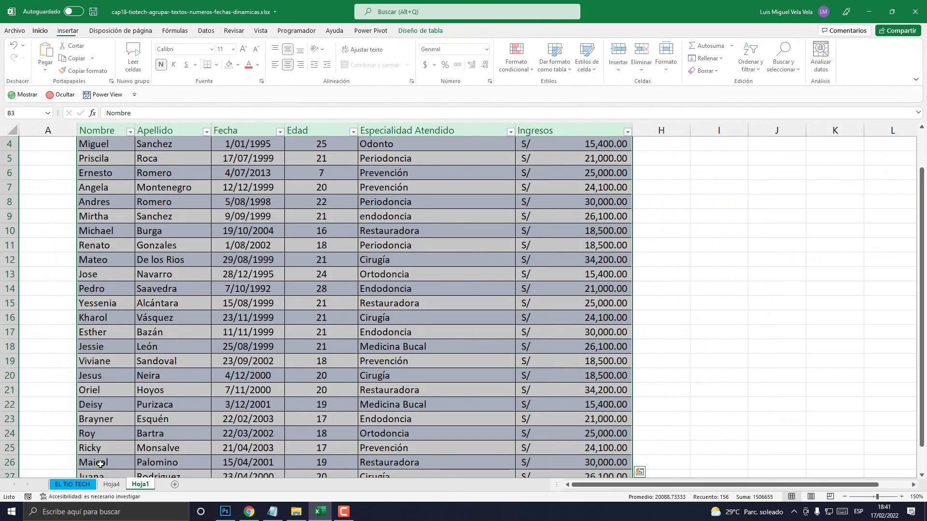
{"action": "scroll", "coordinate": [207, 324], "scroll_direction": "up", "scroll_amount": 1}
{"action": "left_click_drag", "start_coordinate": [107, 184], "coordinate": [563, 190]}
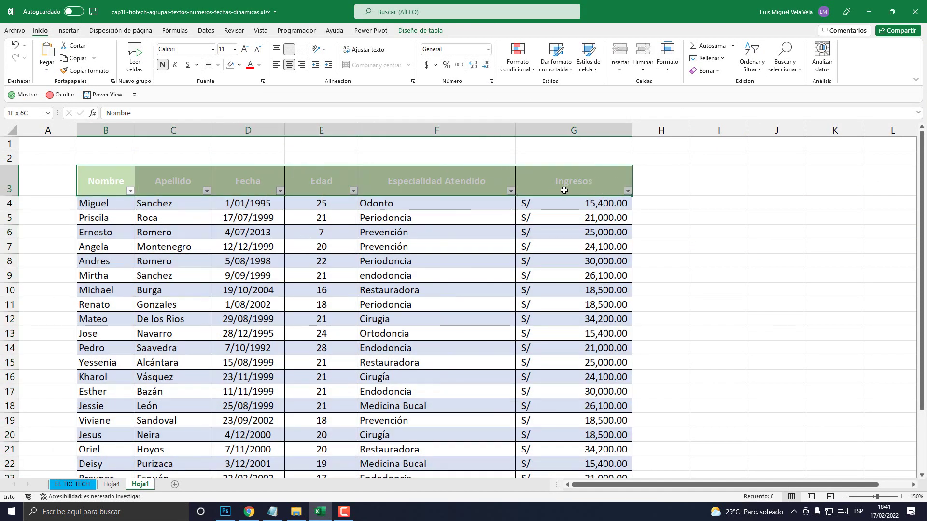
{"action": "left_click", "coordinate": [260, 66]}
{"action": "left_click", "coordinate": [257, 105]}
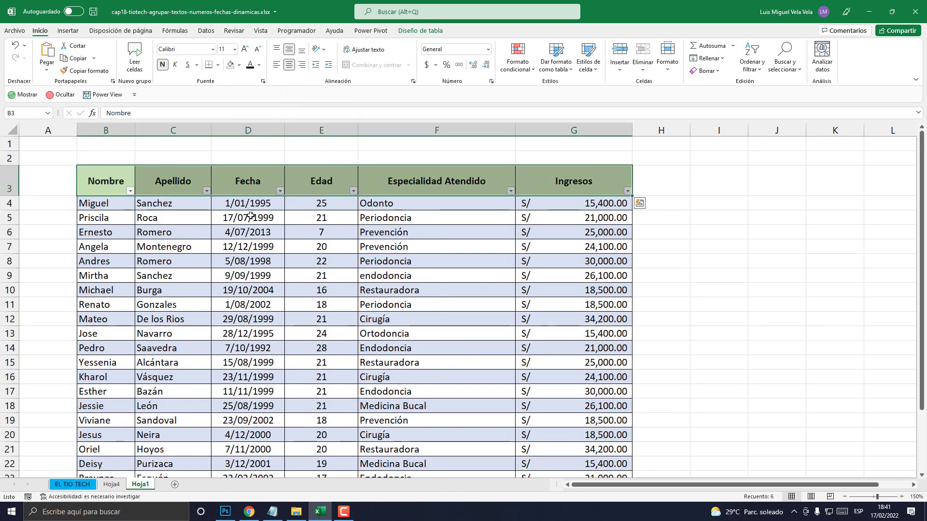
{"action": "left_click", "coordinate": [220, 264]}
Step: Examine the table's columns one by one, from Nombre to Ingresos, including individual income amounts
{"action": "left_click_drag", "start_coordinate": [106, 184], "coordinate": [639, 376]}
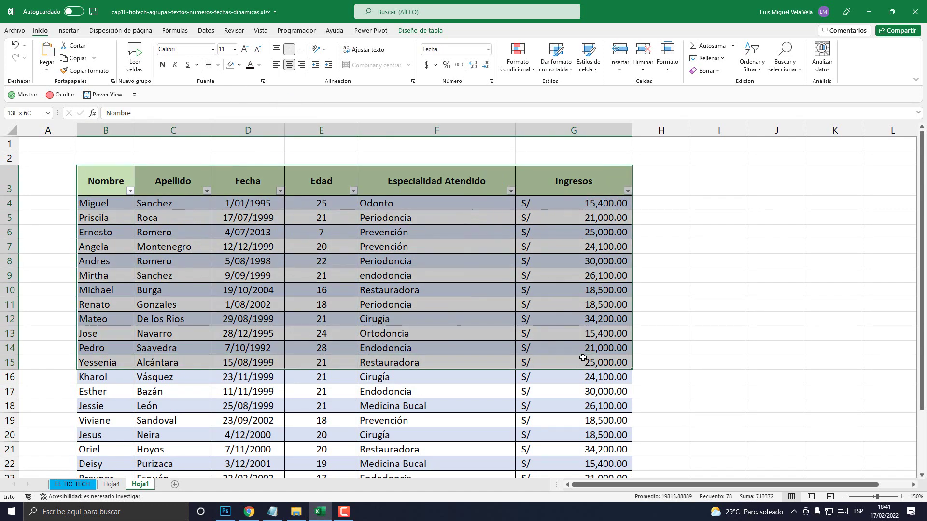
{"action": "left_click", "coordinate": [321, 333]}
{"action": "left_click", "coordinate": [106, 130]}
{"action": "left_click", "coordinate": [173, 130]}
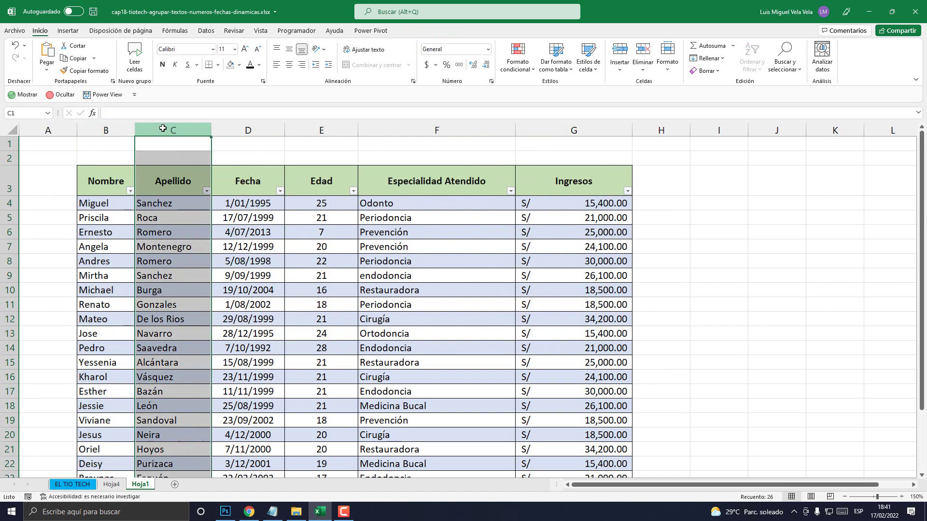
{"action": "left_click", "coordinate": [250, 131]}
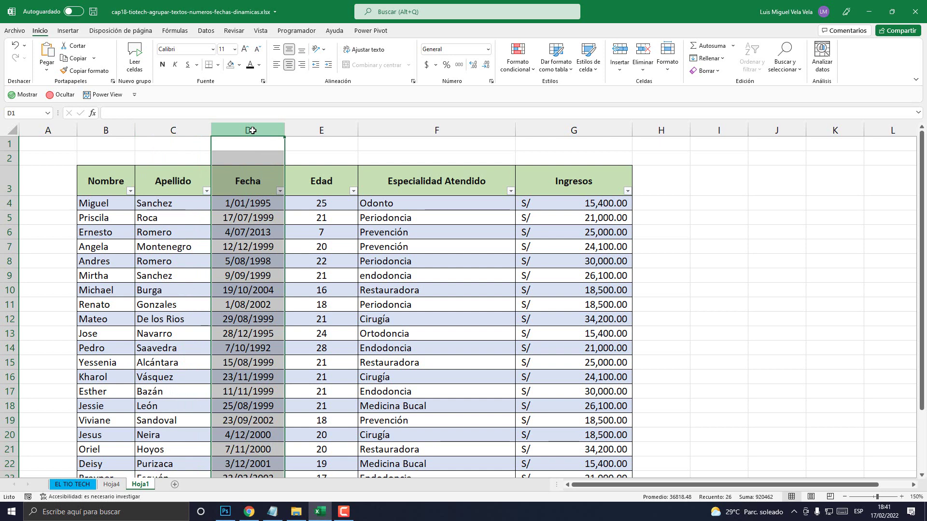
{"action": "left_click", "coordinate": [346, 135]}
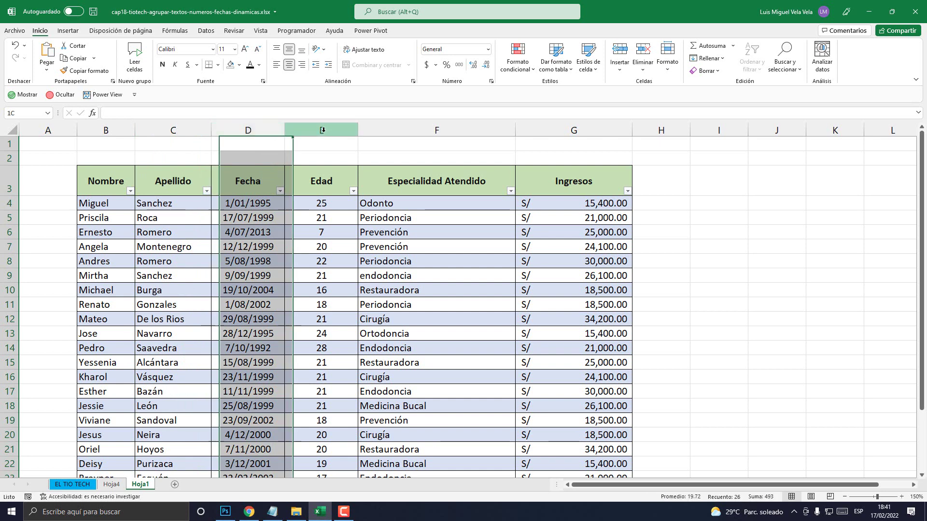
{"action": "left_click", "coordinate": [414, 130]}
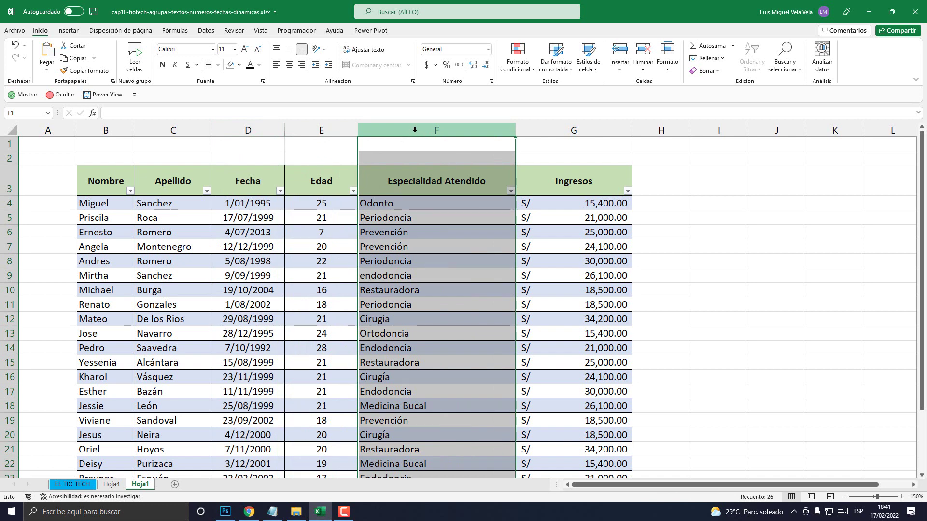
{"action": "left_click", "coordinate": [574, 130]}
{"action": "left_click_drag", "start_coordinate": [595, 200], "coordinate": [594, 449]}
{"action": "left_click", "coordinate": [404, 214]}
{"action": "left_click", "coordinate": [567, 203]}
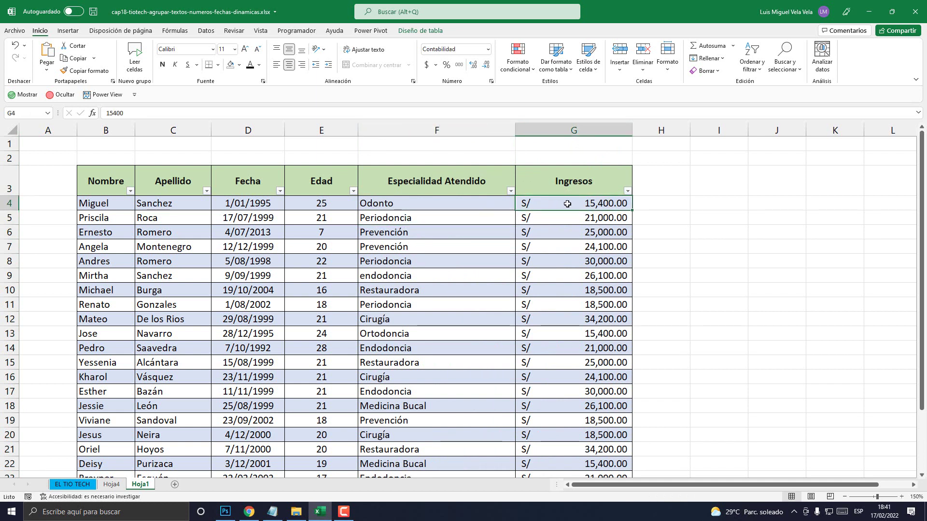
{"action": "left_click", "coordinate": [580, 248]}
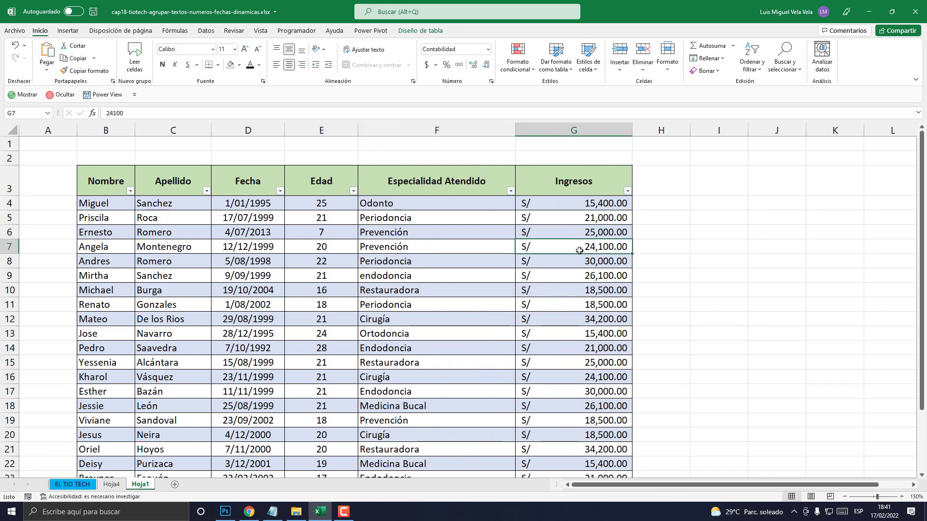
Step: On Hoja4, build the pivot table with Edad as rows and the sum of Ingresos as values
{"action": "left_click", "coordinate": [113, 484]}
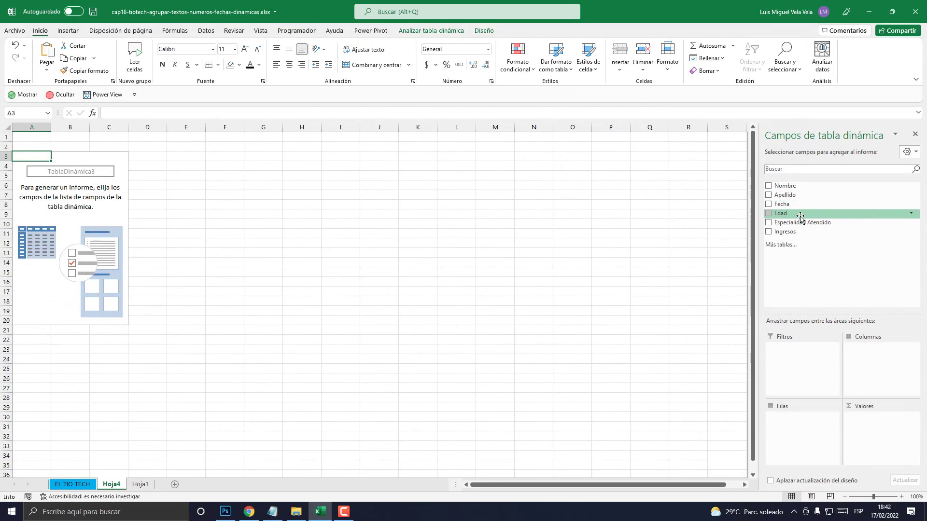
{"action": "left_click_drag", "start_coordinate": [801, 213], "coordinate": [796, 433]}
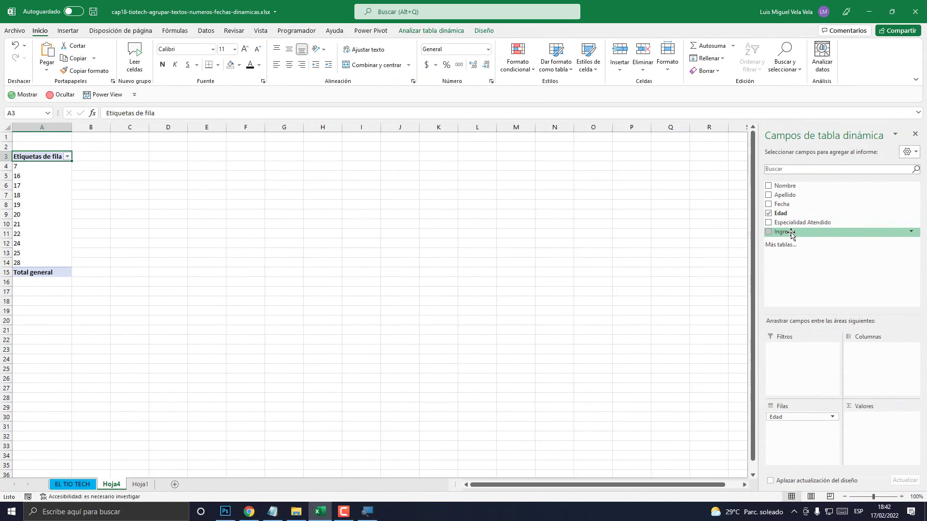
{"action": "left_click_drag", "start_coordinate": [792, 234], "coordinate": [880, 437]}
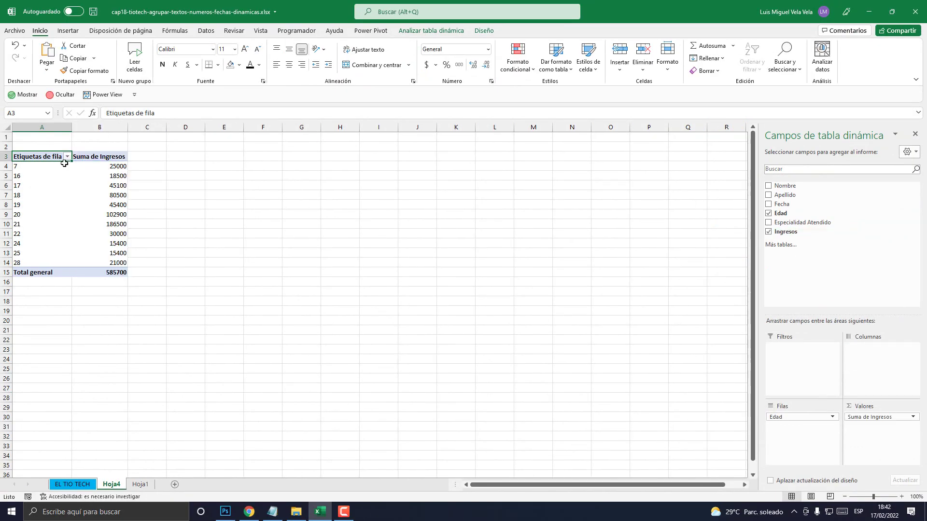
Step: Examine the pivot table's age labels and the income sum for each age
{"action": "left_click", "coordinate": [901, 497]}
{"action": "left_click", "coordinate": [901, 497]}
{"action": "left_click", "coordinate": [902, 497]}
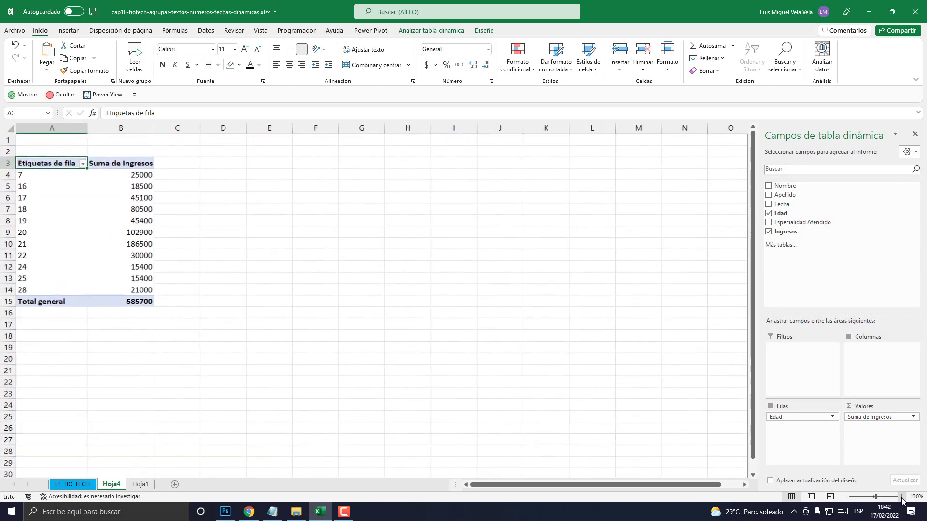
{"action": "left_click", "coordinate": [901, 497]}
{"action": "left_click", "coordinate": [901, 496]}
{"action": "left_click", "coordinate": [901, 497]}
{"action": "left_click", "coordinate": [901, 497]}
{"action": "left_click", "coordinate": [902, 496]}
{"action": "left_click", "coordinate": [901, 497]}
{"action": "left_click", "coordinate": [901, 497]}
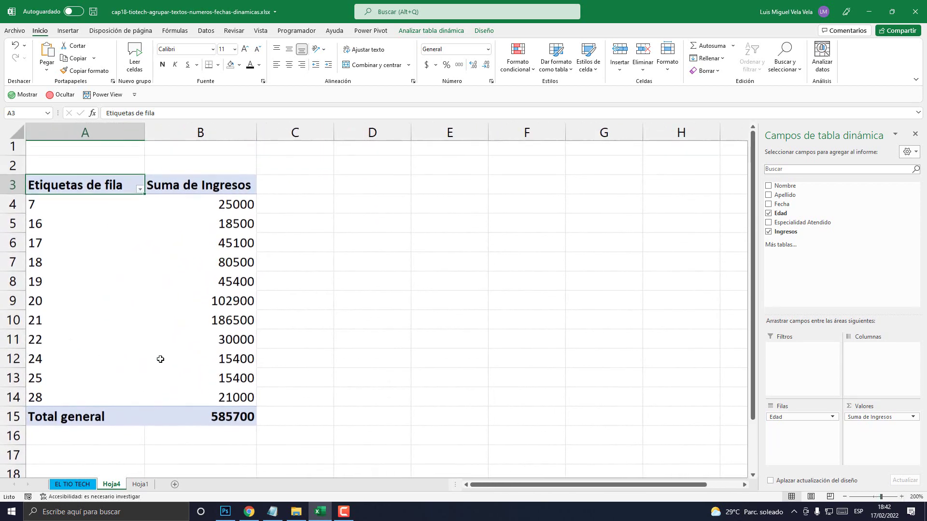
{"action": "left_click_drag", "start_coordinate": [37, 213], "coordinate": [97, 401]}
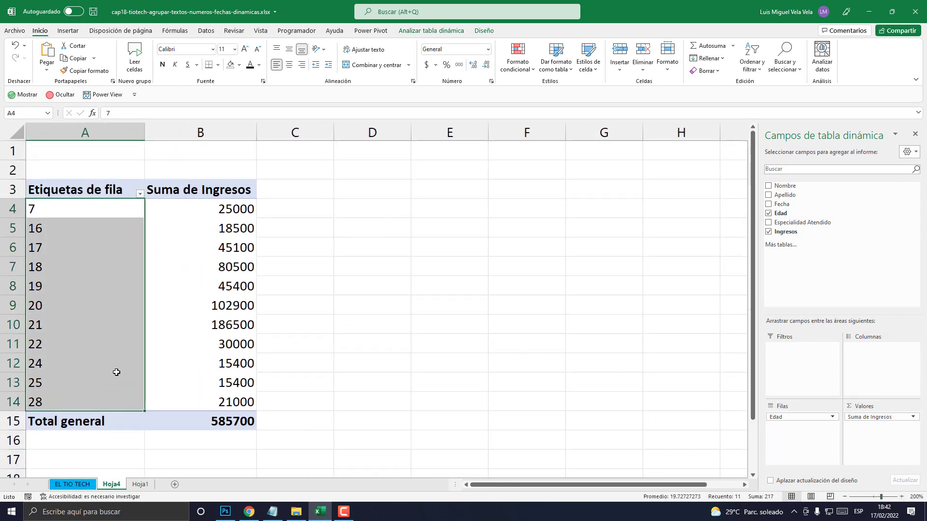
{"action": "left_click_drag", "start_coordinate": [227, 207], "coordinate": [230, 395]}
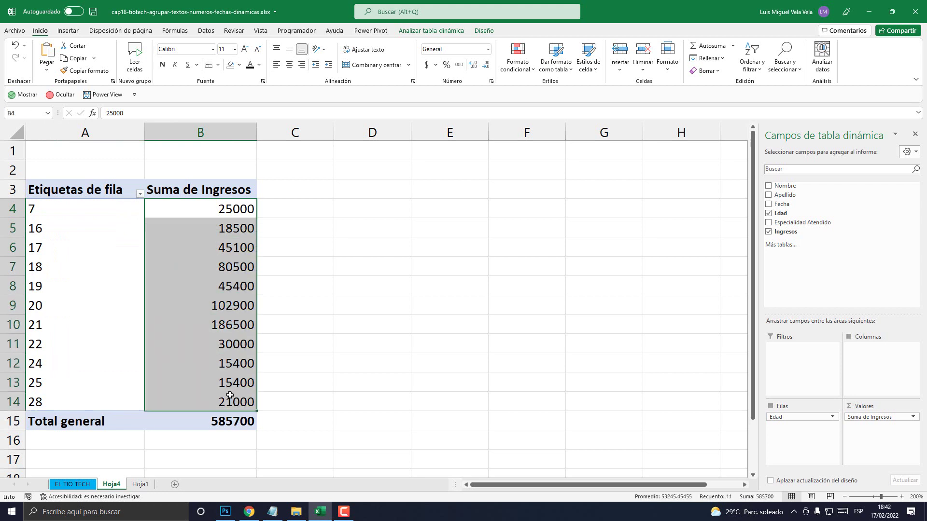
Step: Group the pivot table's ages from 7 to 28 in intervals of 10
{"action": "left_click", "coordinate": [62, 273]}
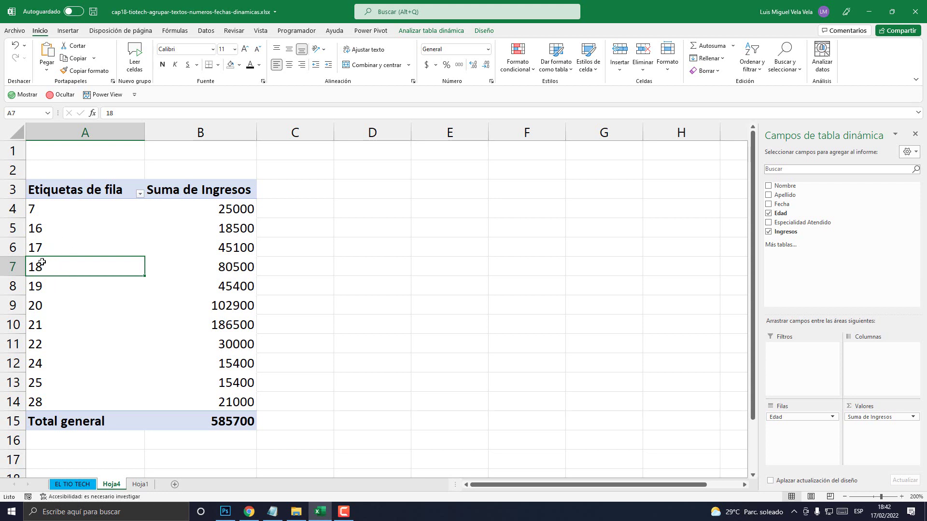
{"action": "right_click", "coordinate": [47, 263]}
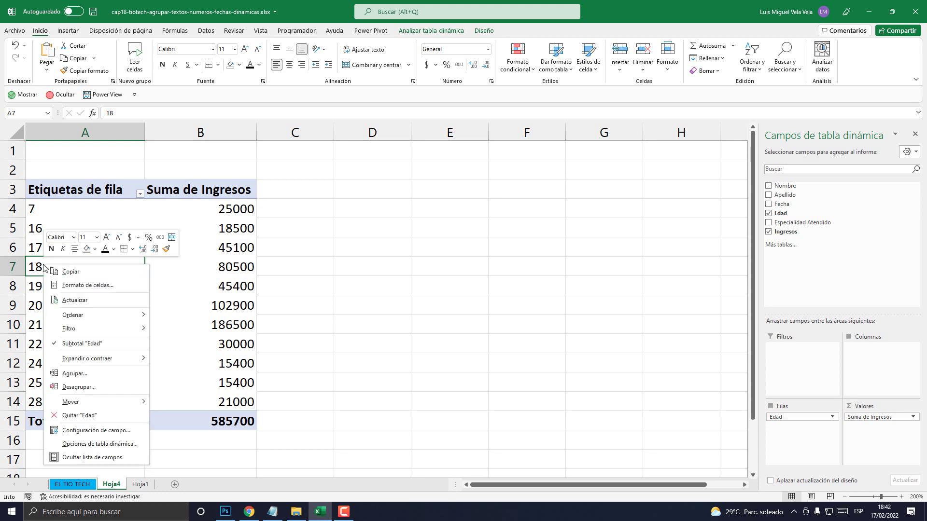
{"action": "left_click", "coordinate": [82, 374]}
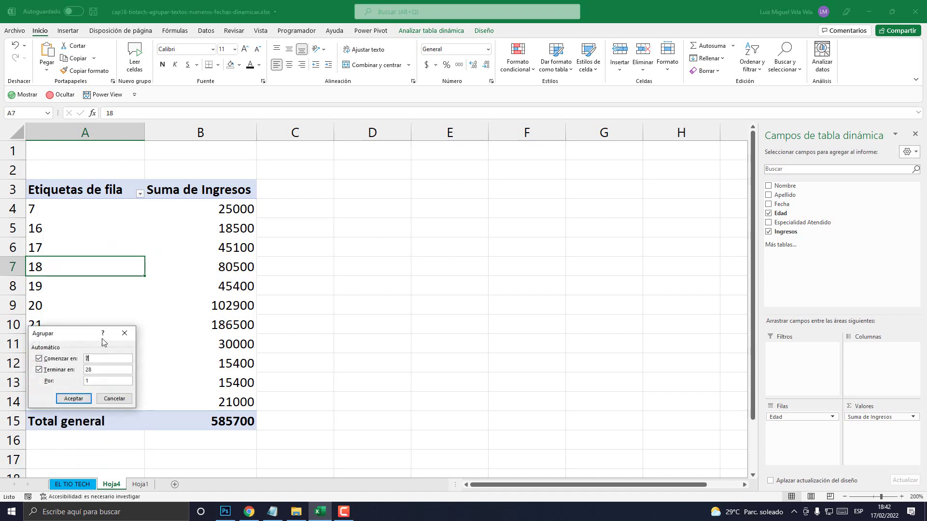
{"action": "left_click_drag", "start_coordinate": [70, 331], "coordinate": [436, 229]}
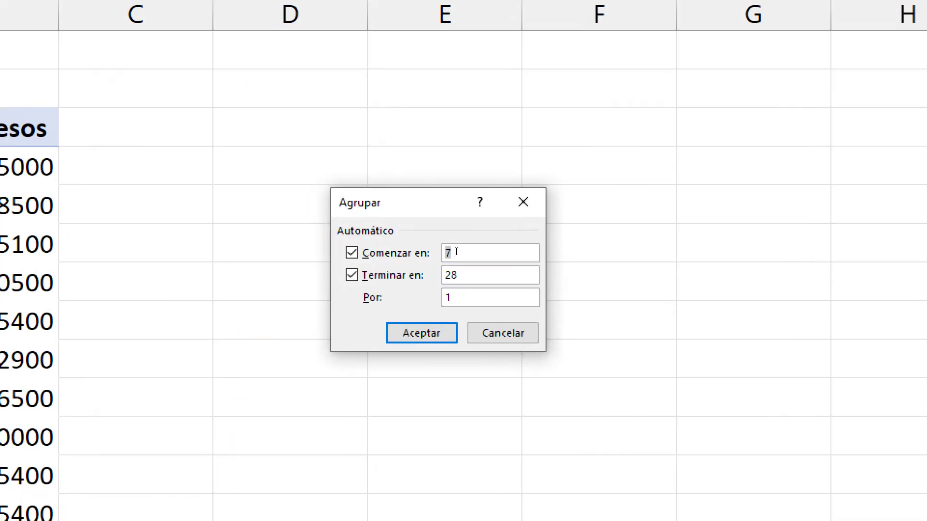
{"action": "double_click", "coordinate": [455, 253]}
{"action": "left_click", "coordinate": [465, 251]}
{"action": "double_click", "coordinate": [451, 275]}
{"action": "key", "text": "Tab"}
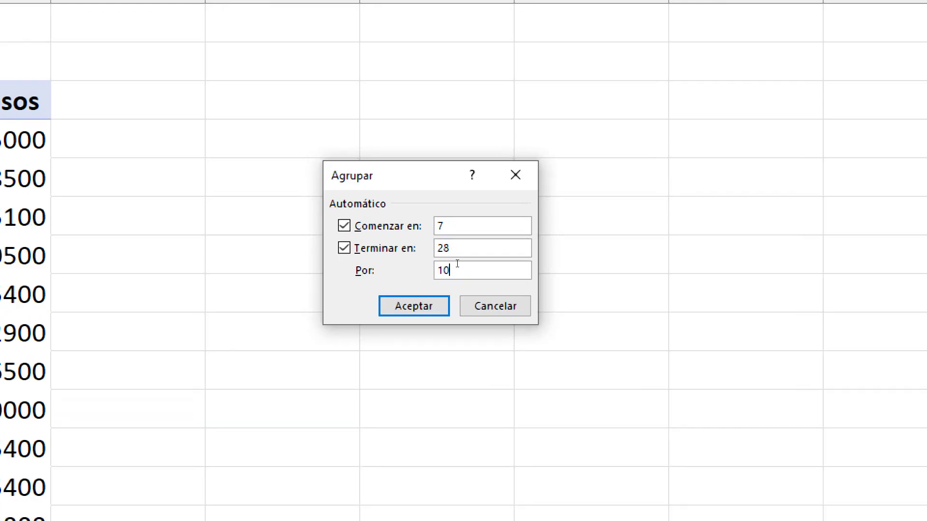
{"action": "key", "text": "Tab"}
{"action": "key", "text": "Right"}
{"action": "left_click_drag", "start_coordinate": [458, 273], "coordinate": [435, 275]}
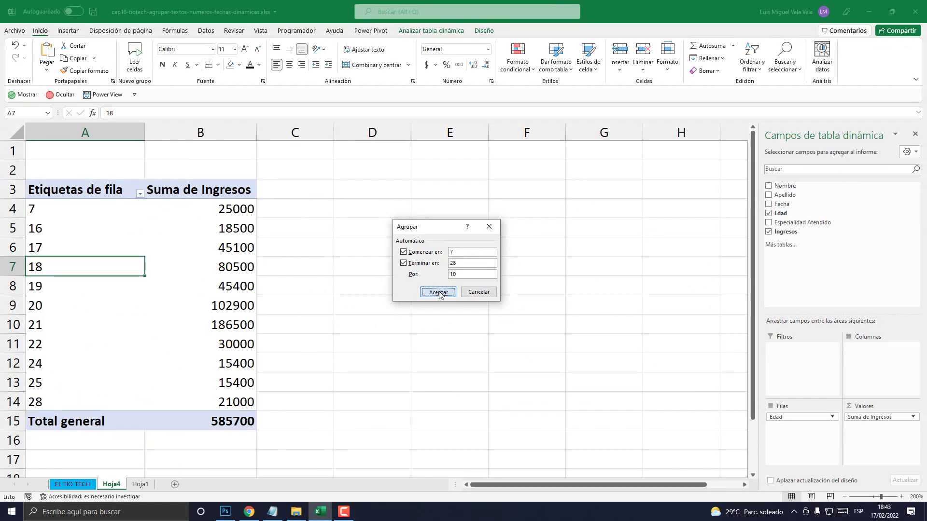
{"action": "left_click", "coordinate": [432, 303]}
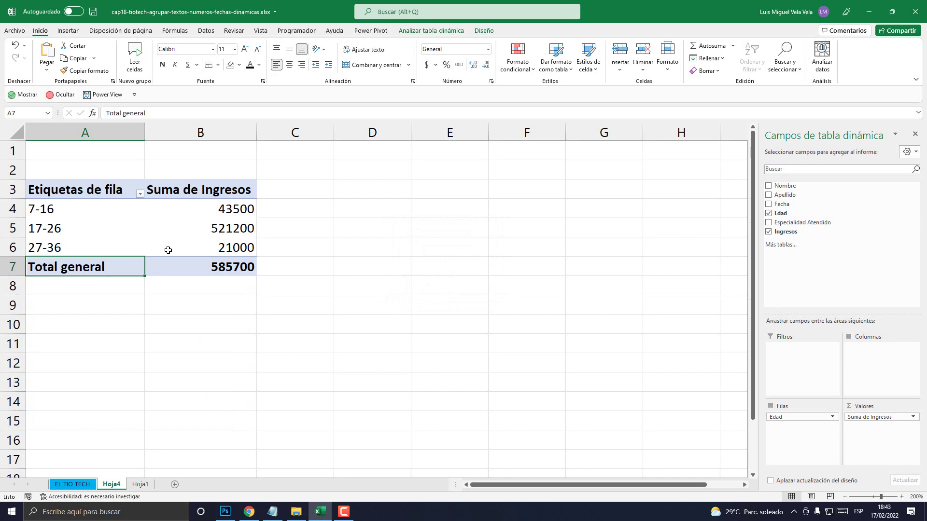
Step: Examine the grouped age ranges in the pivot table and the income sum for each range
{"action": "left_click", "coordinate": [63, 213]}
{"action": "left_click", "coordinate": [901, 497]}
{"action": "left_click", "coordinate": [901, 496]}
{"action": "left_click", "coordinate": [902, 496]}
{"action": "left_click", "coordinate": [901, 496]}
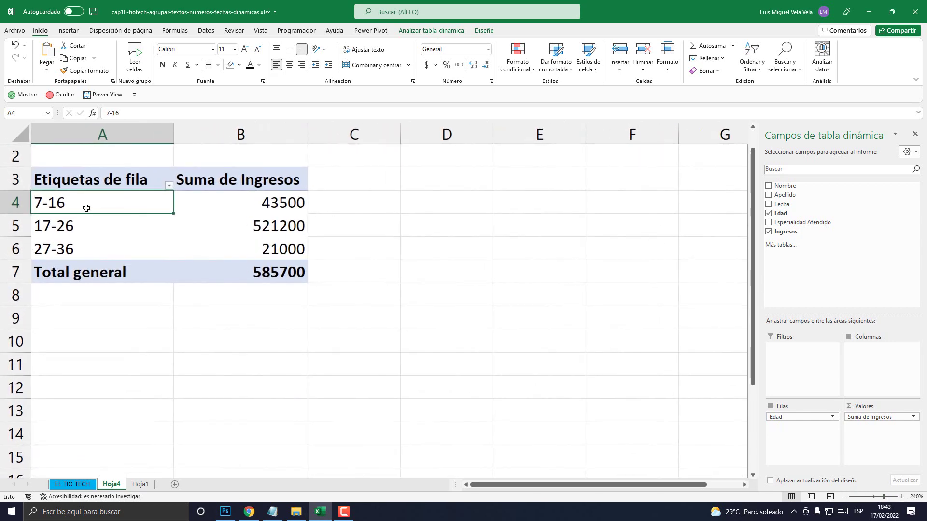
{"action": "left_click", "coordinate": [62, 222]}
{"action": "left_click", "coordinate": [62, 246]}
{"action": "left_click", "coordinate": [60, 221]}
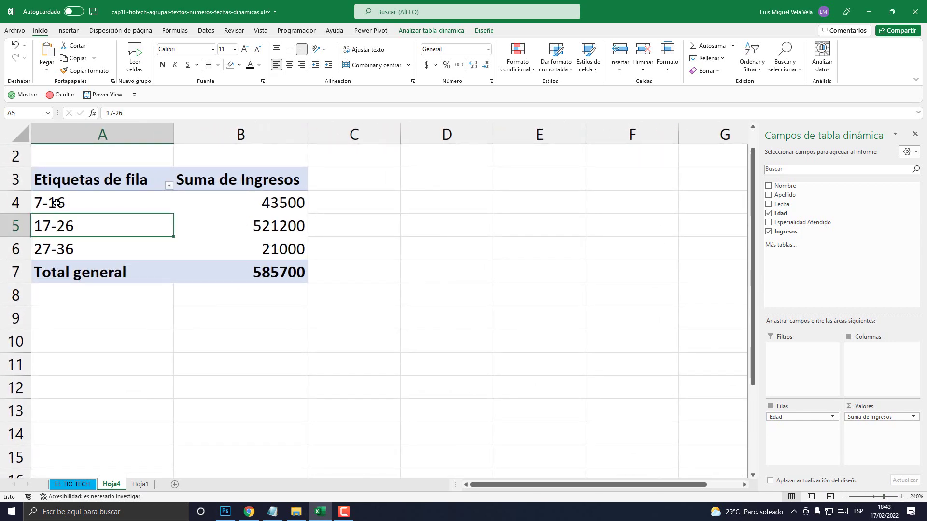
{"action": "left_click", "coordinate": [57, 203]}
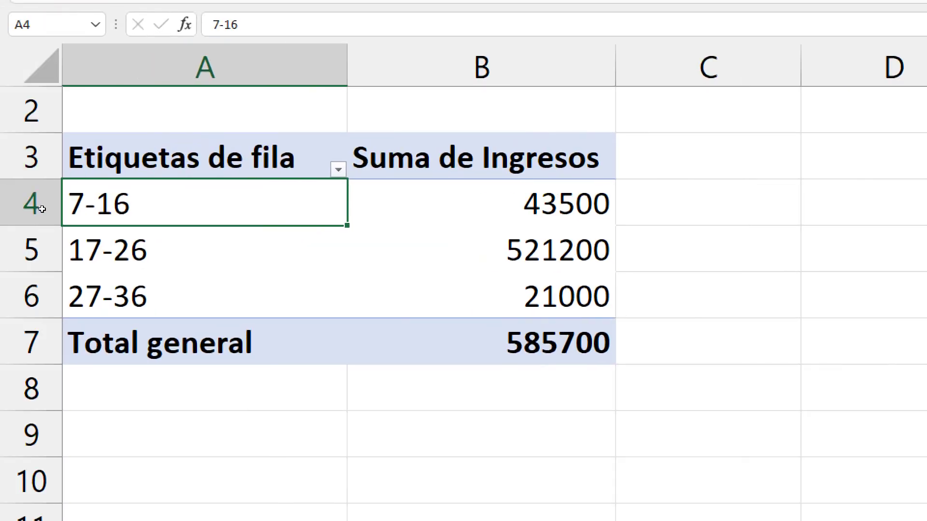
{"action": "left_click", "coordinate": [32, 215]}
{"action": "left_click", "coordinate": [57, 211]}
{"action": "left_click", "coordinate": [64, 240]}
{"action": "left_click", "coordinate": [63, 289]}
{"action": "left_click", "coordinate": [55, 208]}
{"action": "key", "text": "Right"}
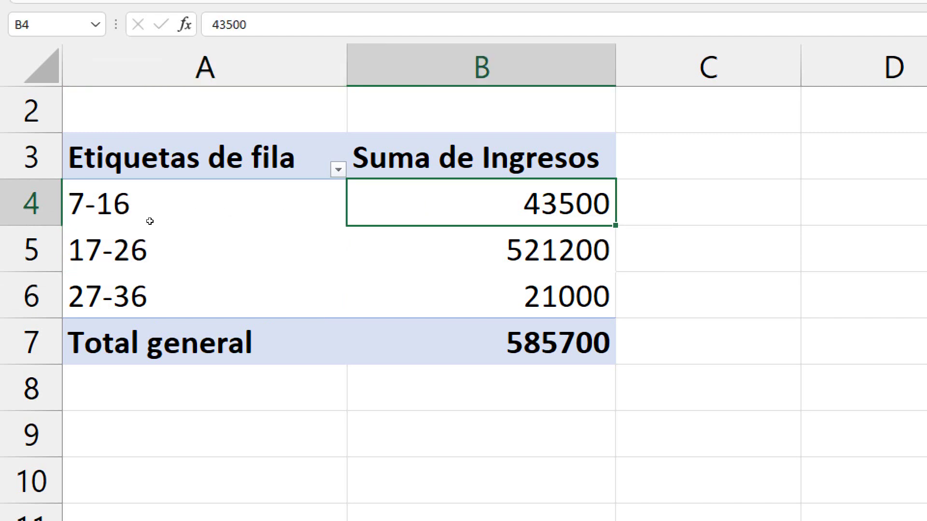
{"action": "left_click", "coordinate": [78, 248]}
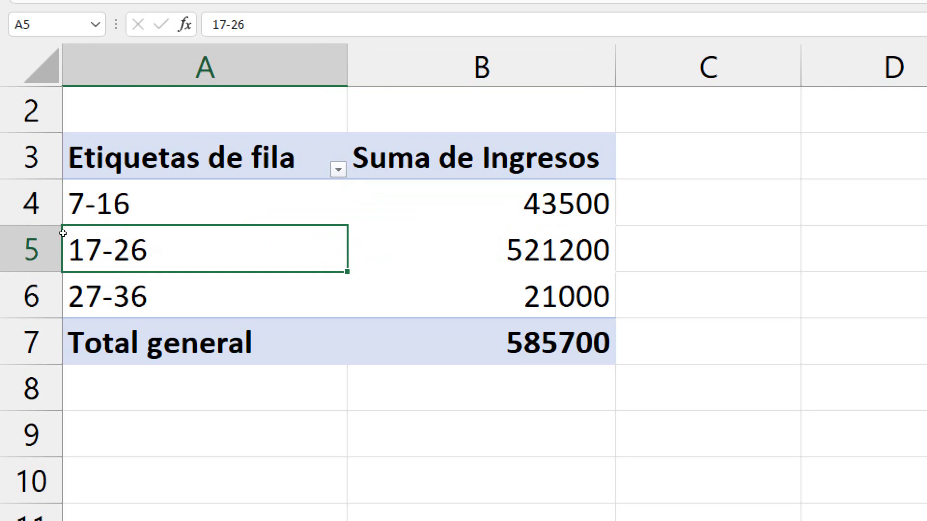
{"action": "key", "text": "Right"}
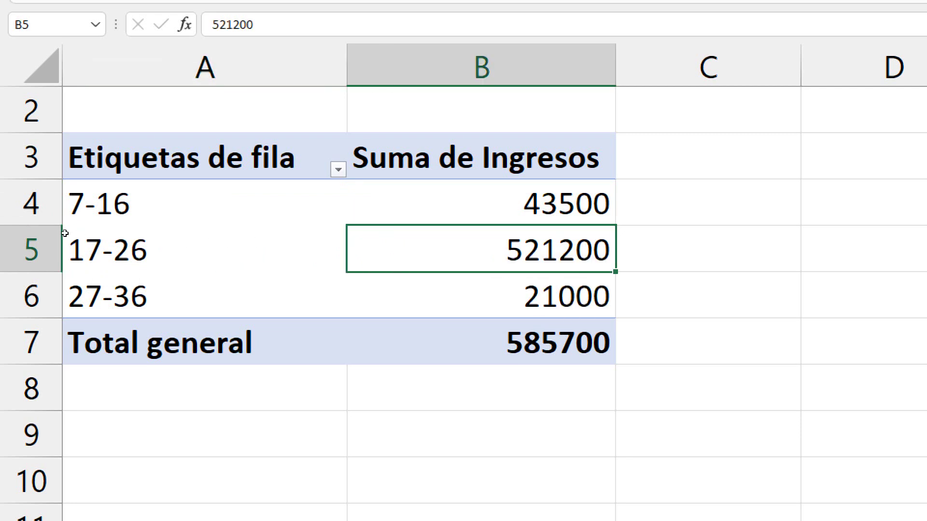
{"action": "key", "text": "Down"}
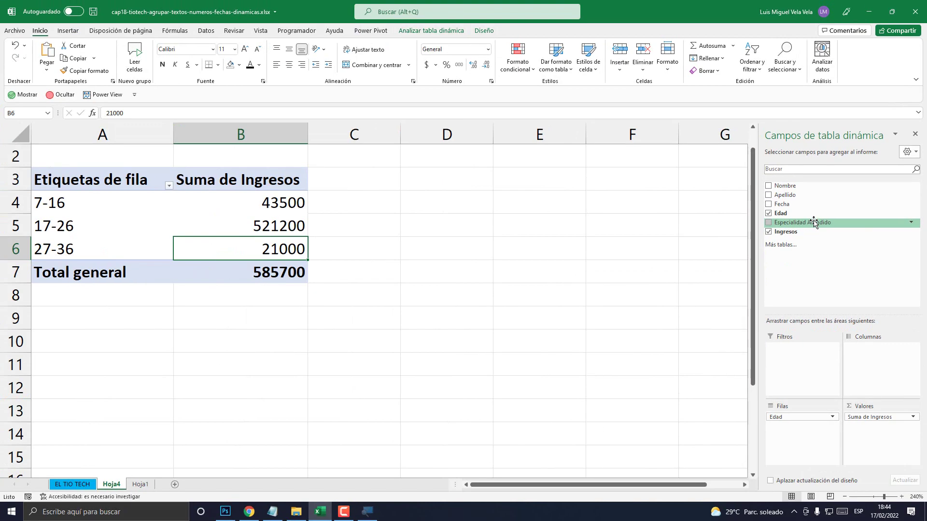
Step: Add Especialidad Atendido to the pivot table rows, nested below Edad
{"action": "left_click_drag", "start_coordinate": [814, 222], "coordinate": [802, 431]}
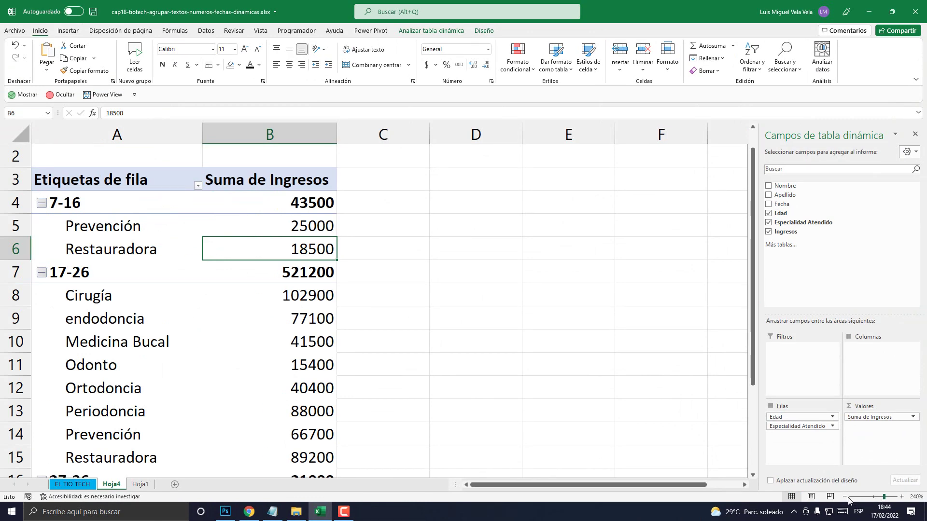
{"action": "left_click", "coordinate": [844, 497]}
{"action": "left_click", "coordinate": [844, 497]}
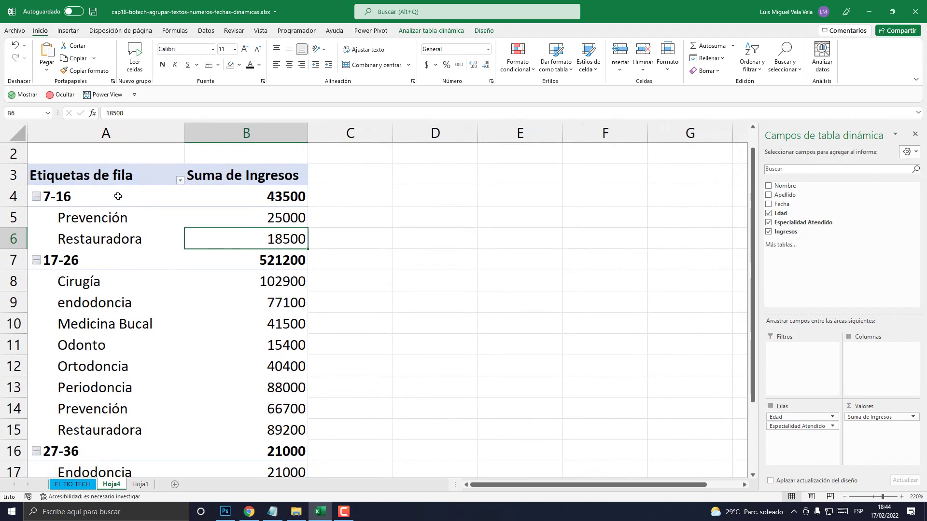
Step: Examine the nested row labels, then the specialties and incomes within the 7-16 age range
{"action": "left_click_drag", "start_coordinate": [118, 196], "coordinate": [99, 407]}
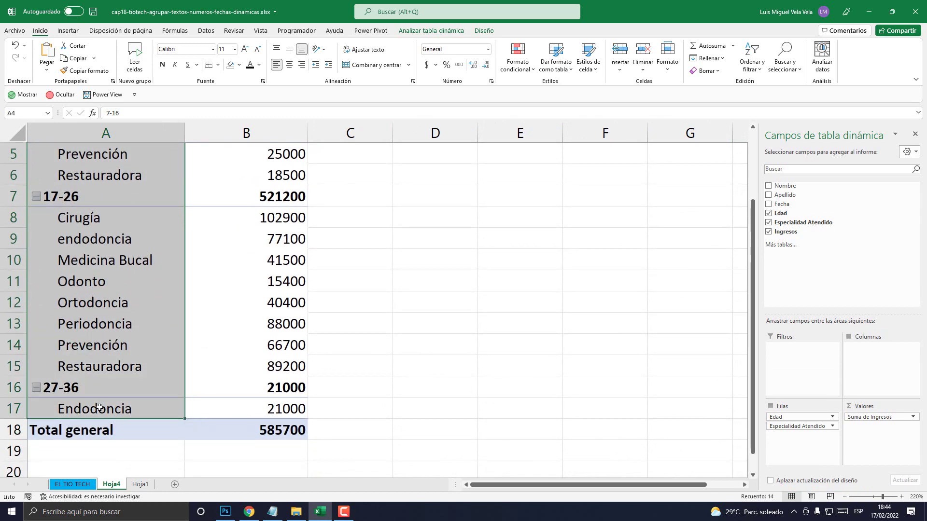
{"action": "scroll", "coordinate": [101, 376], "scroll_direction": "up", "scroll_amount": 2}
{"action": "left_click", "coordinate": [115, 338]}
{"action": "left_click", "coordinate": [68, 225]}
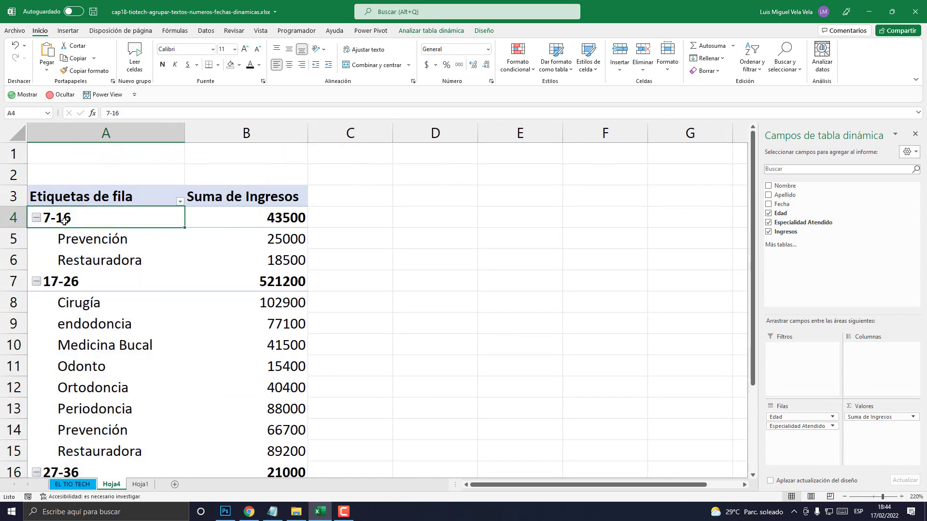
{"action": "left_click", "coordinate": [99, 242]}
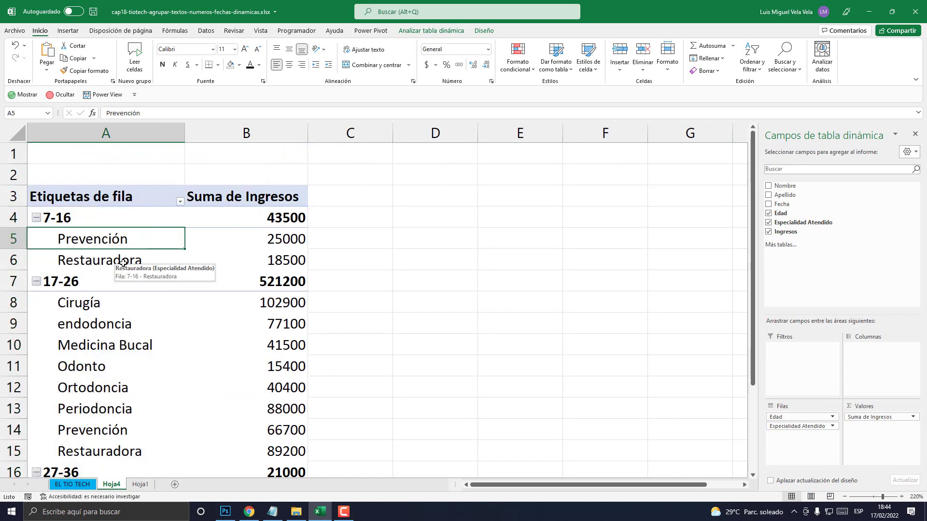
{"action": "left_click", "coordinate": [86, 259]}
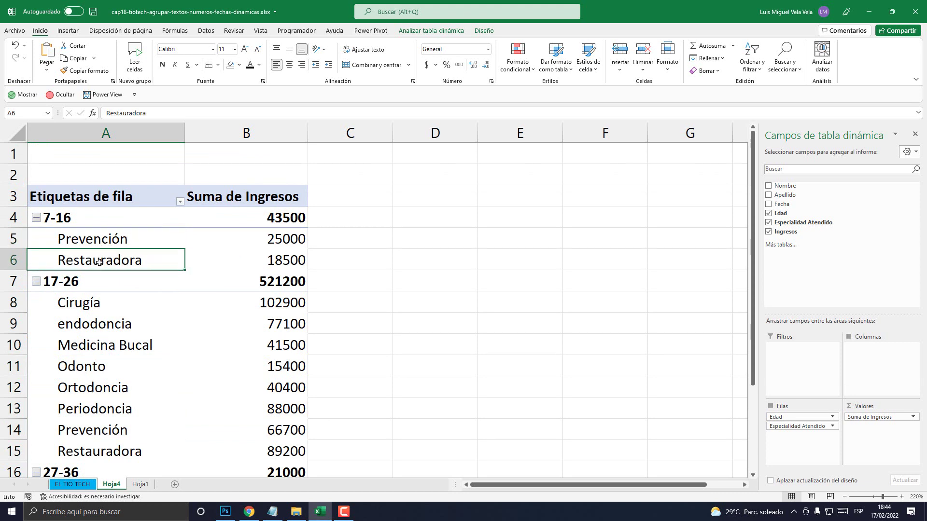
{"action": "left_click_drag", "start_coordinate": [265, 241], "coordinate": [89, 265]}
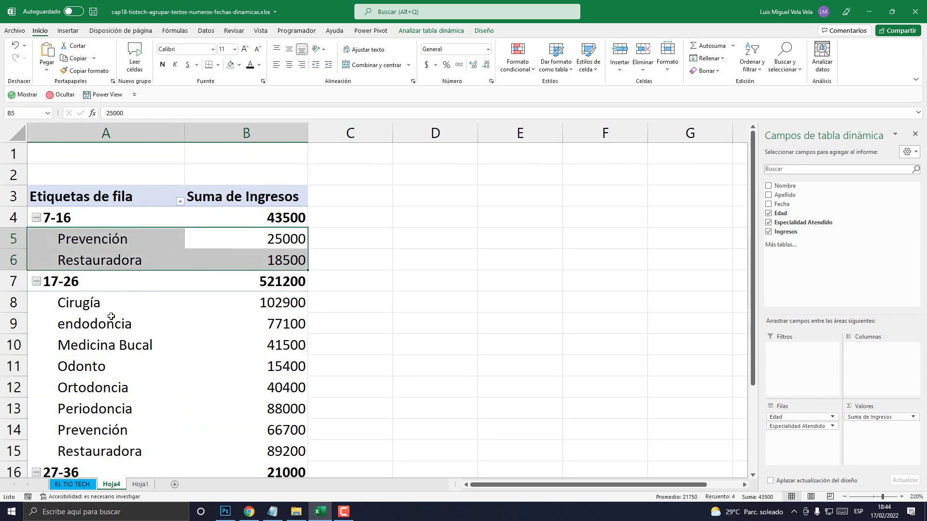
Step: Examine the specialties and their incomes within the 17-26 age range, from Cirugía to Restauradora
{"action": "scroll", "coordinate": [111, 316], "scroll_direction": "down", "scroll_amount": 2}
{"action": "left_click", "coordinate": [63, 157]}
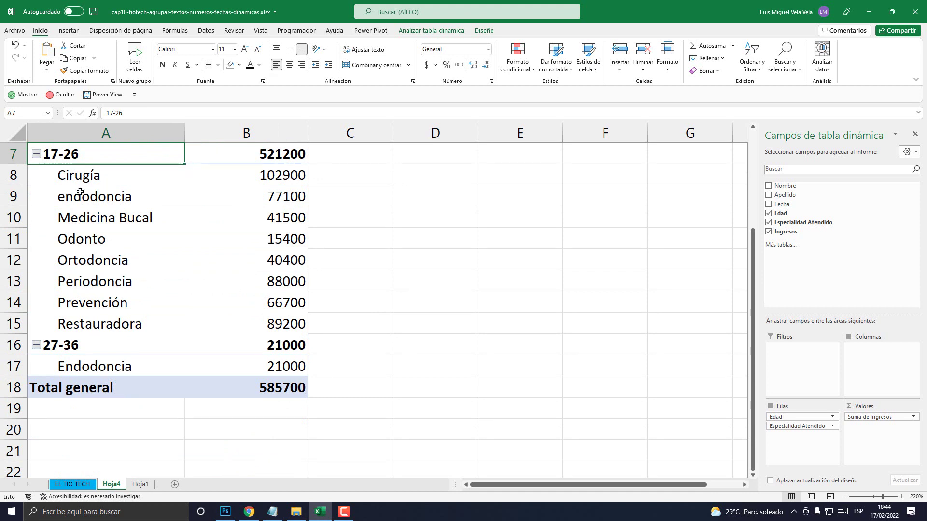
{"action": "left_click", "coordinate": [112, 180]}
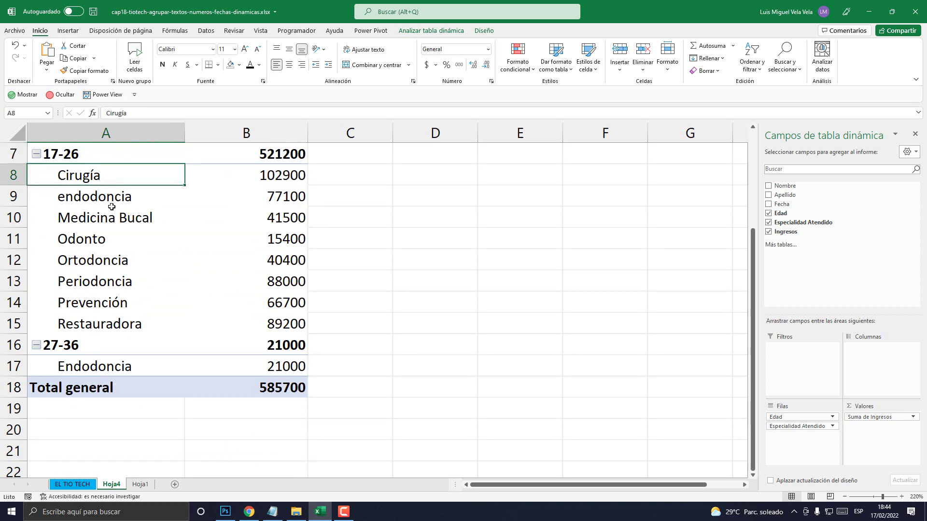
{"action": "left_click", "coordinate": [112, 201]}
{"action": "left_click", "coordinate": [116, 216]}
{"action": "key", "text": "Down"}
{"action": "key", "text": "Down"}
{"action": "key", "text": "Down"}
{"action": "key", "text": "Down"}
{"action": "key", "text": "Down"}
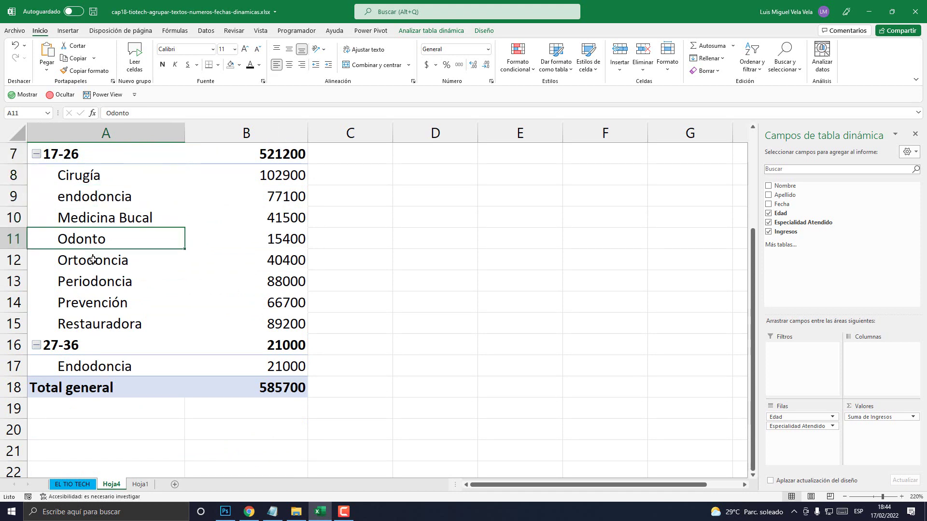
{"action": "left_click_drag", "start_coordinate": [81, 183], "coordinate": [251, 345]}
Step: Examine the specialty and income of the 27-36 age range, then review the whole pivot table back up to the first range
{"action": "left_click", "coordinate": [84, 348]}
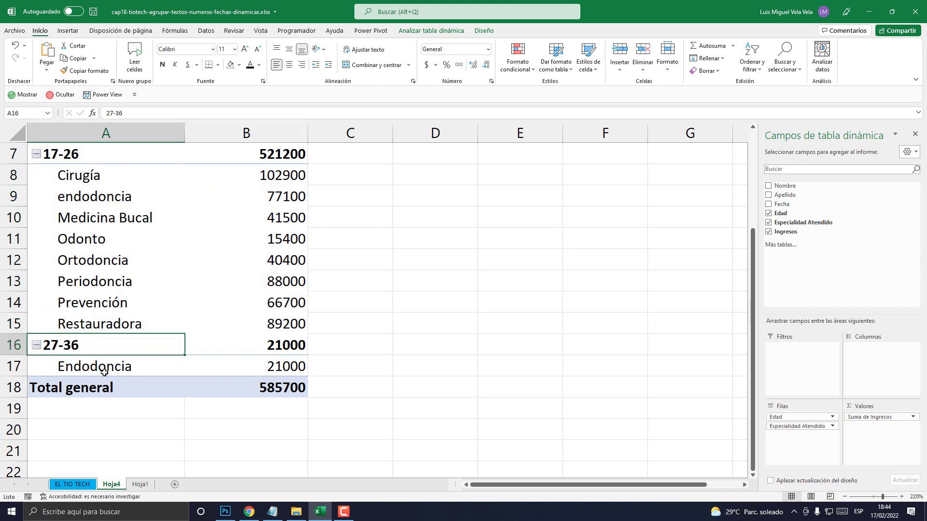
{"action": "left_click_drag", "start_coordinate": [92, 367], "coordinate": [242, 364]}
{"action": "left_click", "coordinate": [118, 381]}
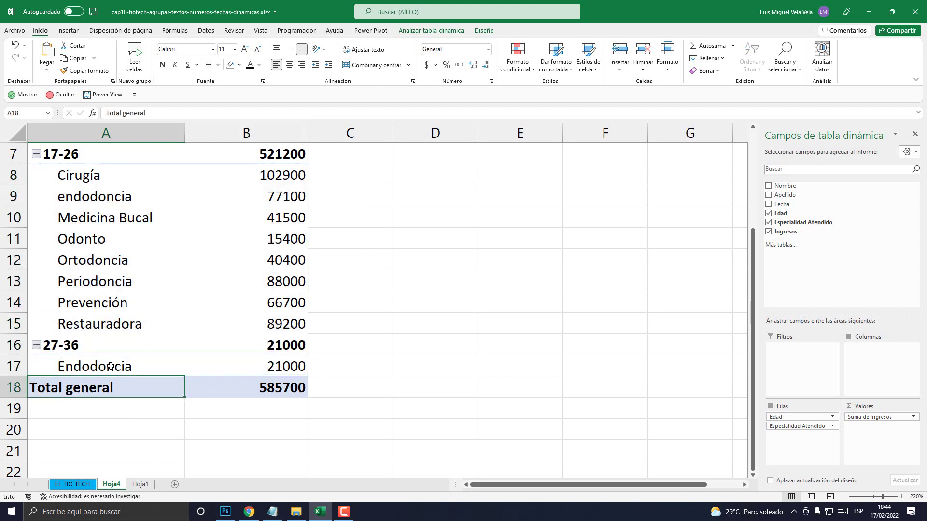
{"action": "left_click", "coordinate": [111, 368]}
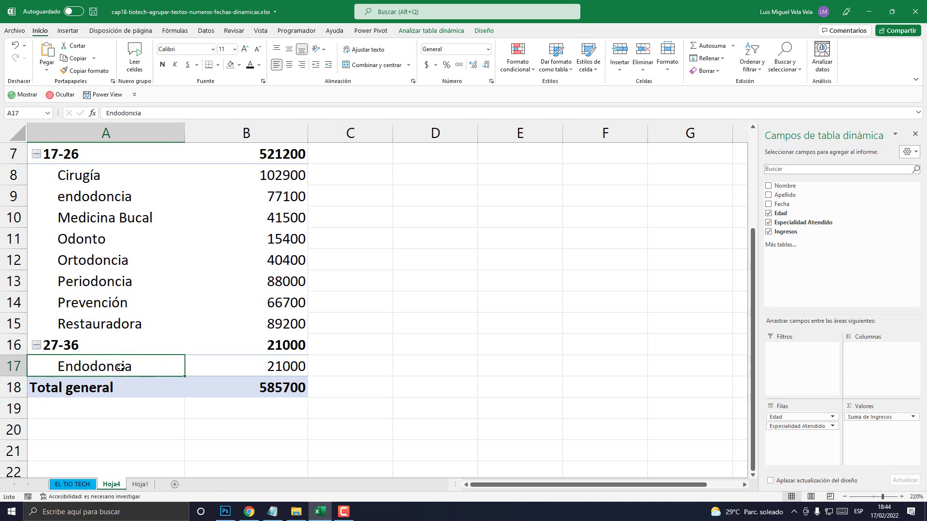
{"action": "left_click", "coordinate": [259, 366]}
{"action": "scroll", "coordinate": [186, 389], "scroll_direction": "up", "scroll_amount": 2}
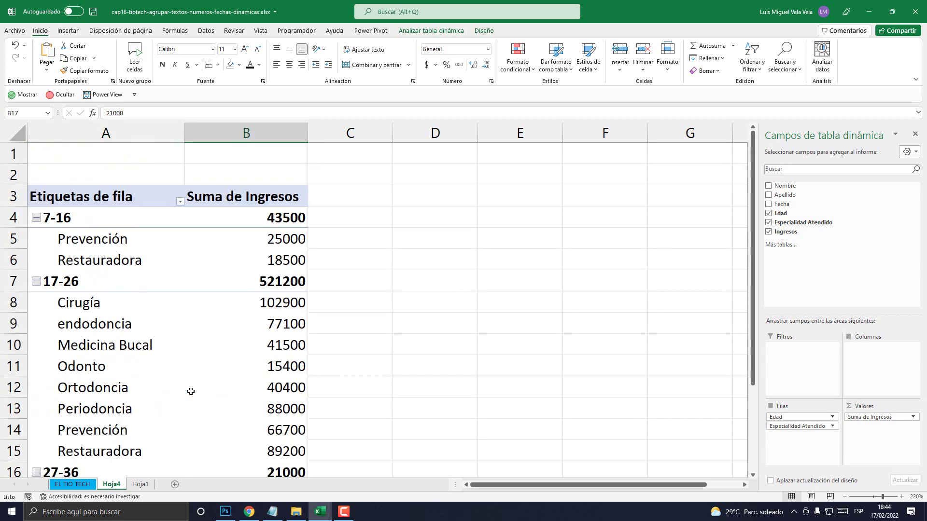
{"action": "scroll", "coordinate": [190, 389], "scroll_direction": "down", "scroll_amount": 3}
{"action": "scroll", "coordinate": [191, 396], "scroll_direction": "up", "scroll_amount": 3}
{"action": "left_click", "coordinate": [64, 216]}
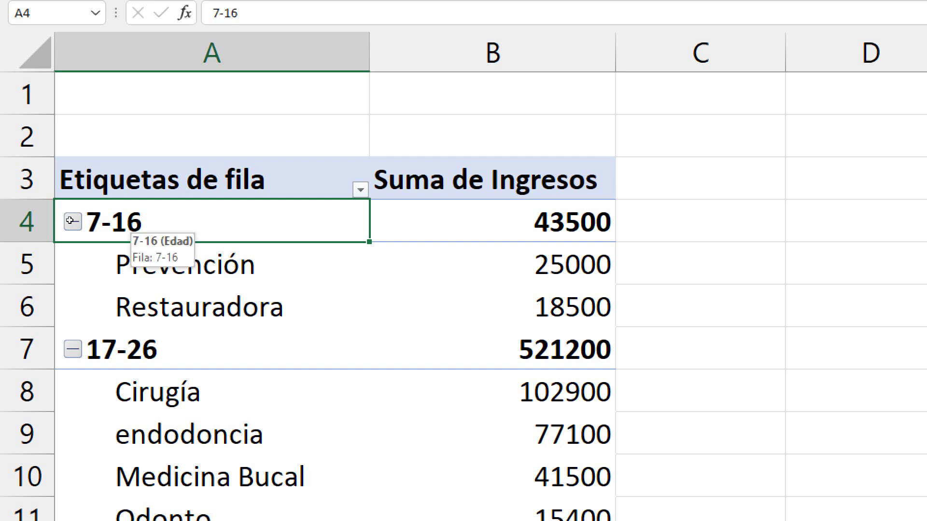
{"action": "mouse_move", "coordinate": [99, 242]}
{"action": "left_mouse_down"}
{"action": "mouse_move", "coordinate": [88, 257]}
{"action": "mouse_move", "coordinate": [88, 244]}
{"action": "left_mouse_up"}
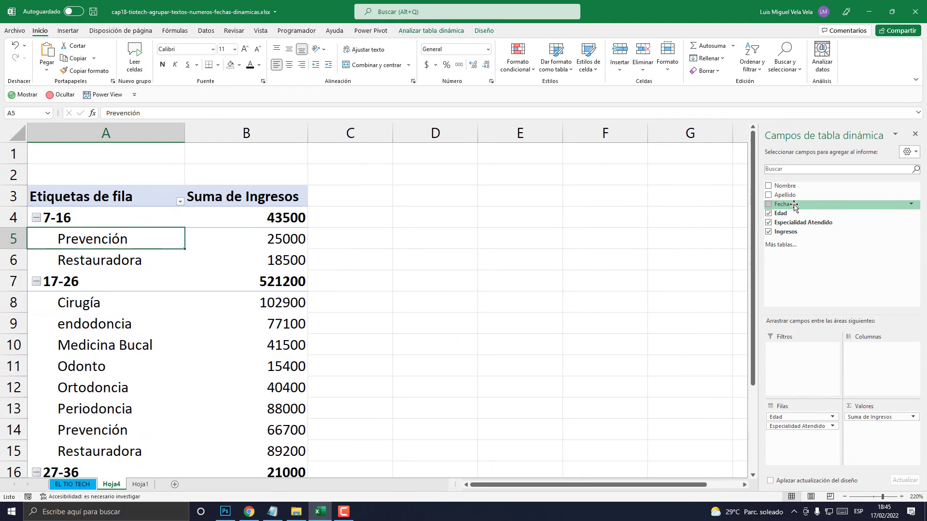
Step: Add Fecha to the pivot table rows above Edad and remove the Trimestres and Años fields, keeping only the month level
{"action": "left_click_drag", "start_coordinate": [794, 205], "coordinate": [767, 407]}
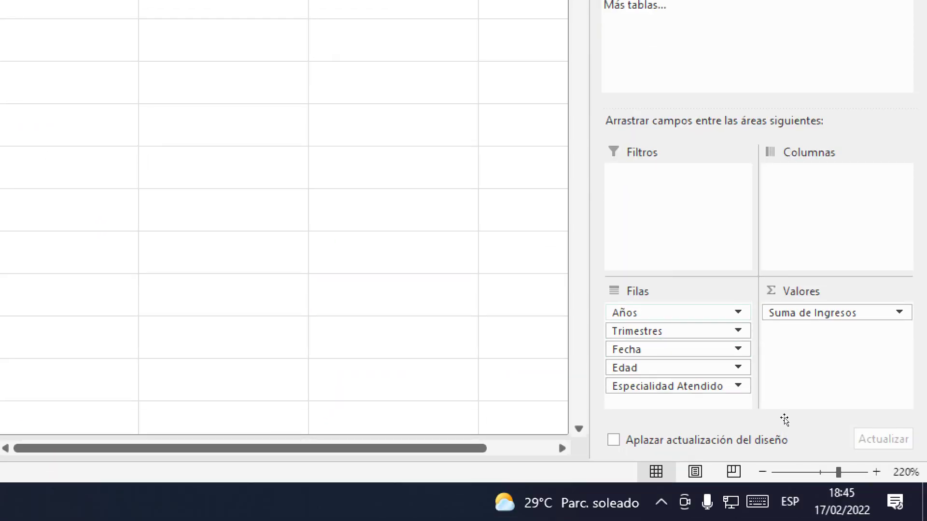
{"action": "left_click_drag", "start_coordinate": [784, 419], "coordinate": [746, 427]}
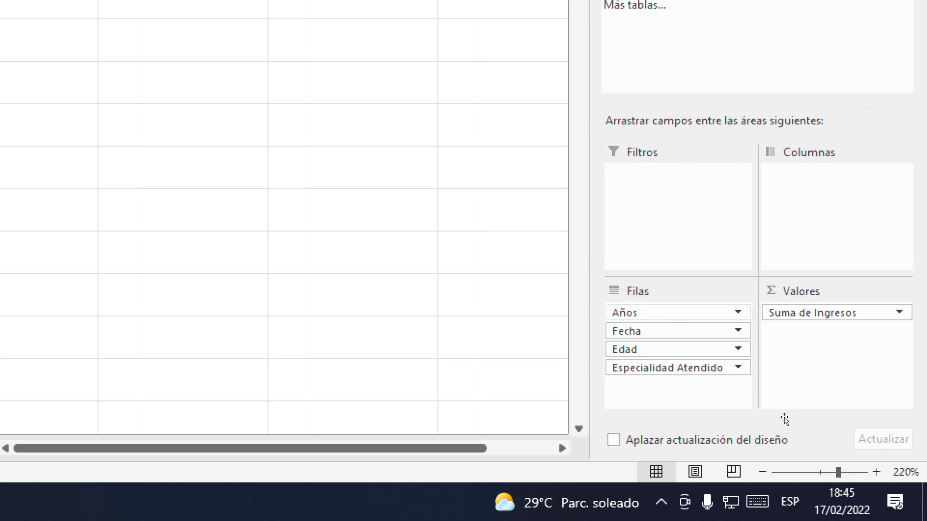
{"action": "left_click_drag", "start_coordinate": [628, 312], "coordinate": [744, 418]}
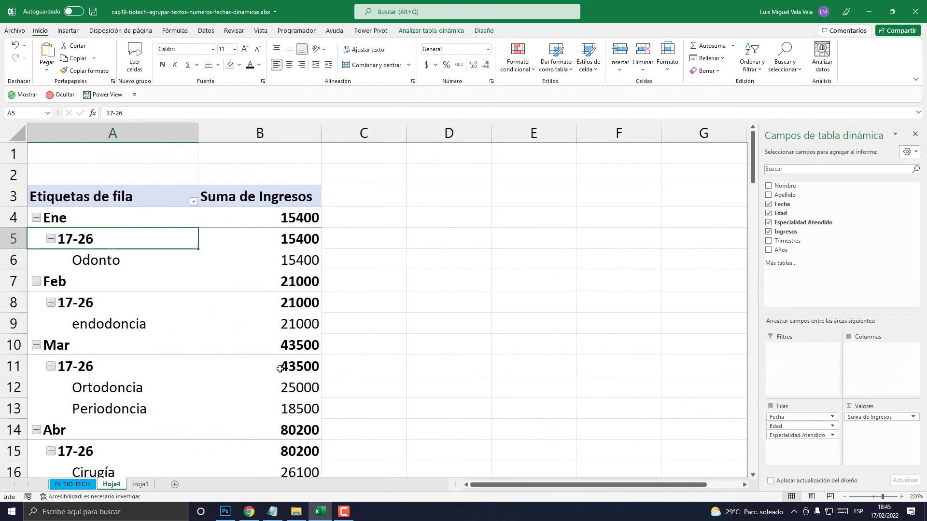
Step: Regroup the Fecha row labels by Días only, deselecting Meses, Trimestres and Años
{"action": "scroll", "coordinate": [146, 370], "scroll_direction": "down", "scroll_amount": 5}
{"action": "scroll", "coordinate": [146, 369], "scroll_direction": "down", "scroll_amount": 4}
{"action": "scroll", "coordinate": [144, 368], "scroll_direction": "up", "scroll_amount": 10}
{"action": "left_click", "coordinate": [70, 215]}
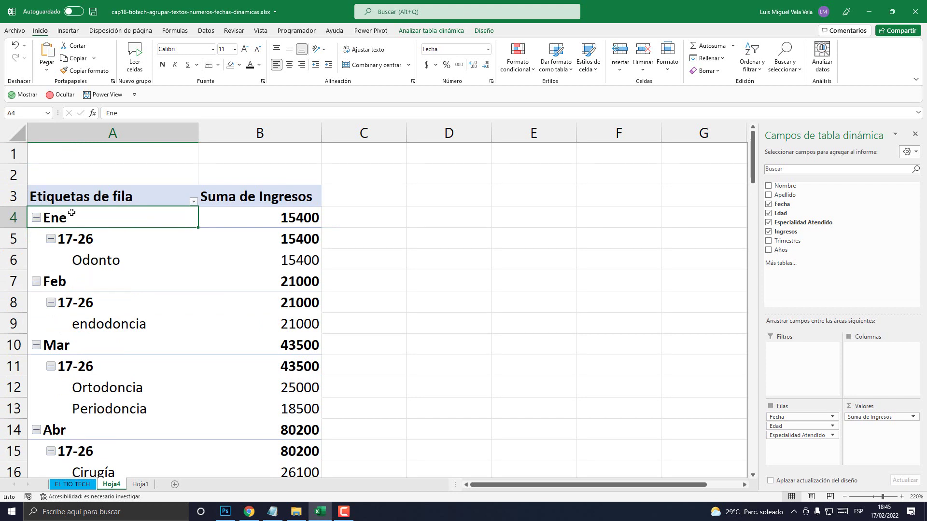
{"action": "right_click", "coordinate": [63, 218]}
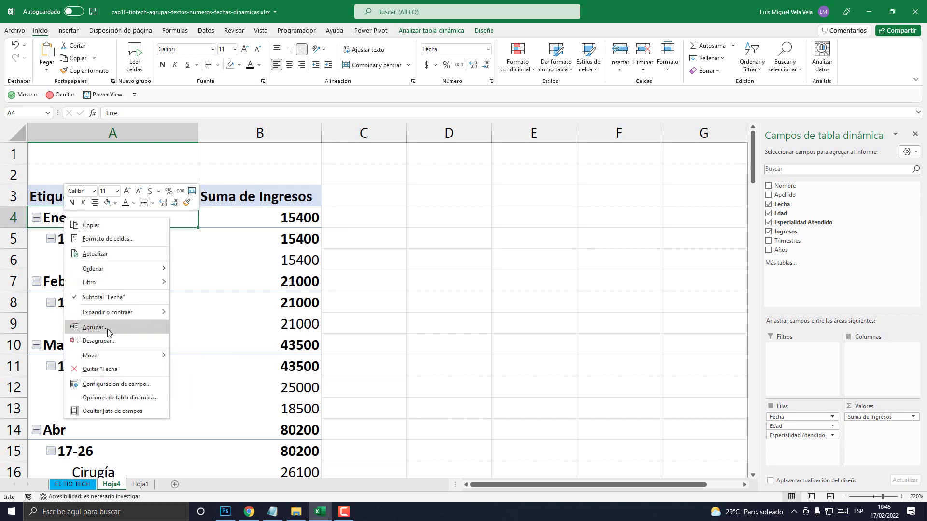
{"action": "left_click", "coordinate": [54, 225]}
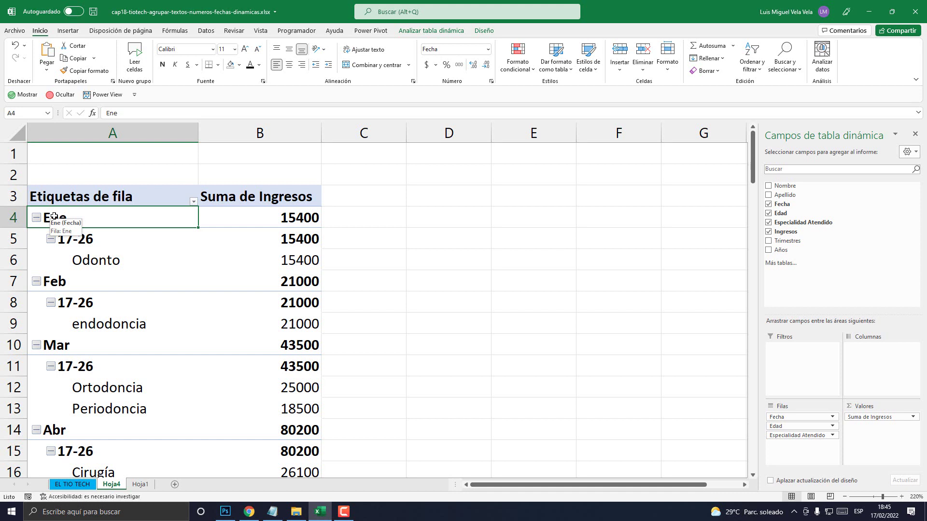
{"action": "right_click", "coordinate": [54, 217]}
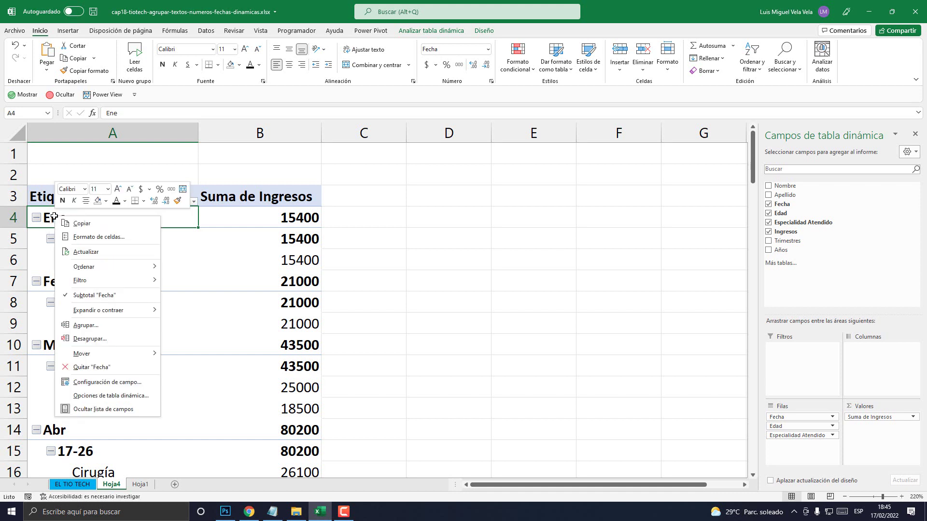
{"action": "left_click", "coordinate": [89, 326]}
{"action": "left_click_drag", "start_coordinate": [87, 250], "coordinate": [350, 228]}
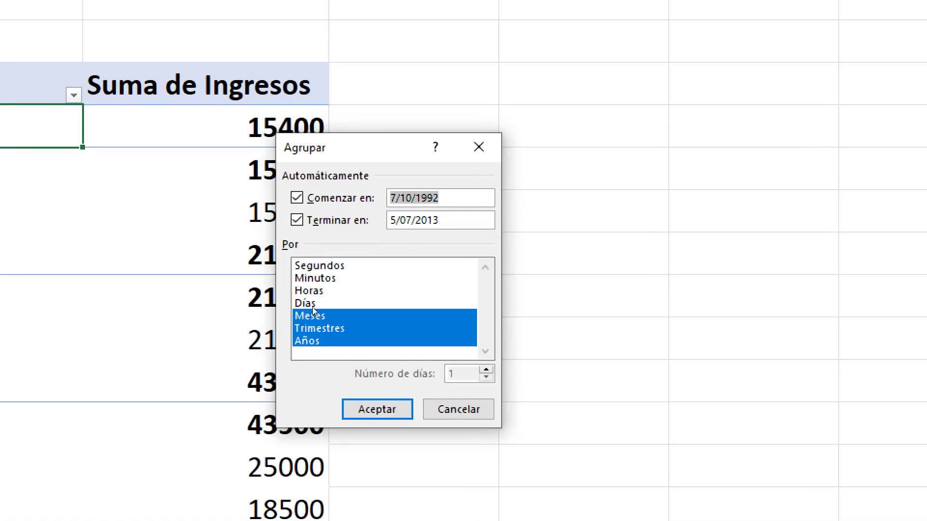
{"action": "left_click", "coordinate": [316, 306]}
{"action": "left_click", "coordinate": [315, 316]}
{"action": "left_click", "coordinate": [316, 328]}
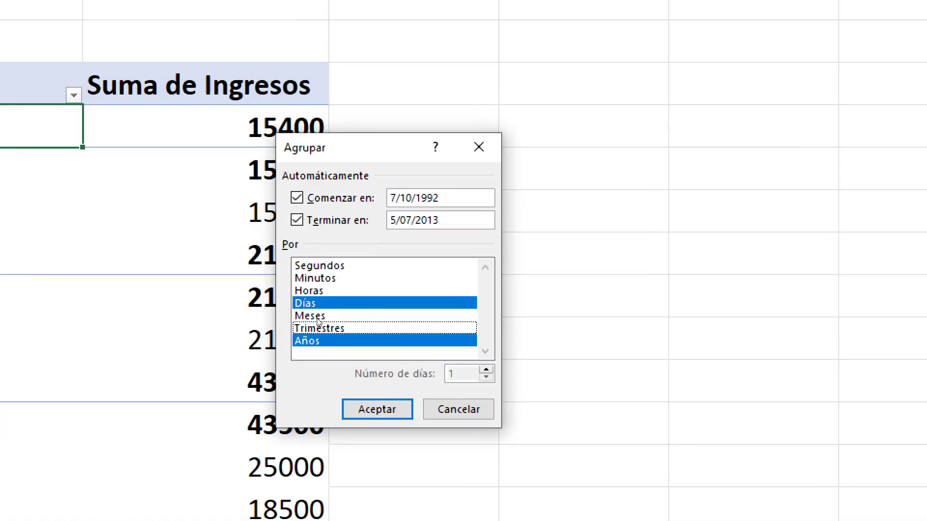
{"action": "left_click", "coordinate": [308, 341]}
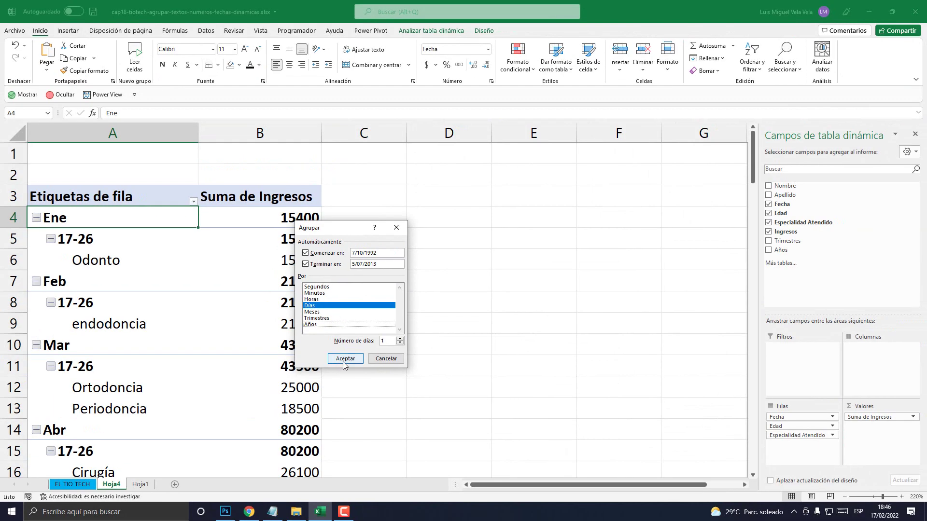
{"action": "left_click", "coordinate": [377, 409]}
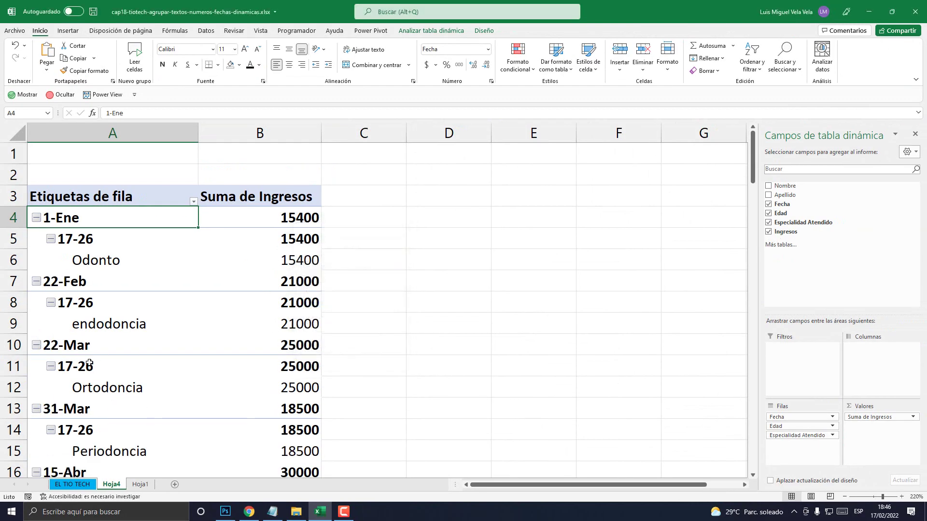
Step: Regroup the Fecha row labels into intervals of 10 days
{"action": "scroll", "coordinate": [89, 364], "scroll_direction": "down", "scroll_amount": 17}
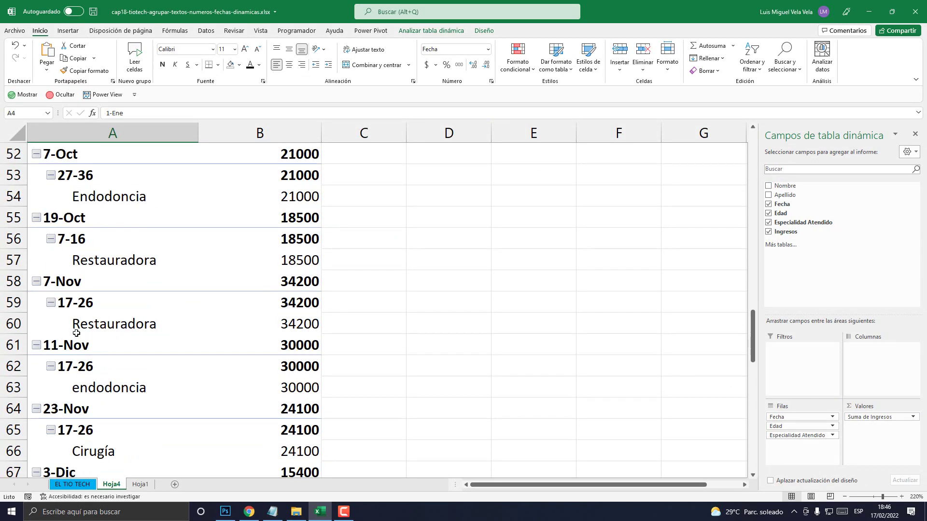
{"action": "scroll", "coordinate": [76, 333], "scroll_direction": "down", "scroll_amount": 7}
{"action": "scroll", "coordinate": [76, 333], "scroll_direction": "up", "scroll_amount": 19}
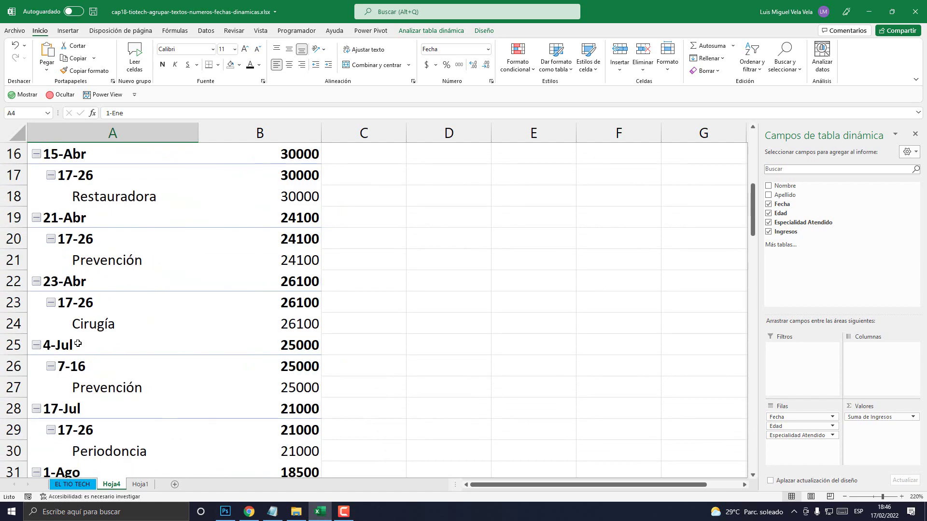
{"action": "scroll", "coordinate": [78, 344], "scroll_direction": "up", "scroll_amount": 5}
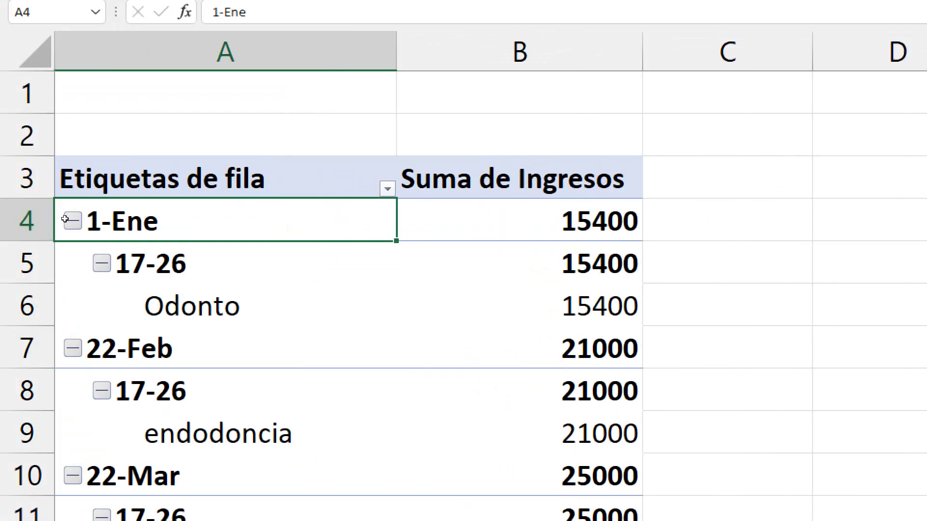
{"action": "right_click", "coordinate": [64, 218]}
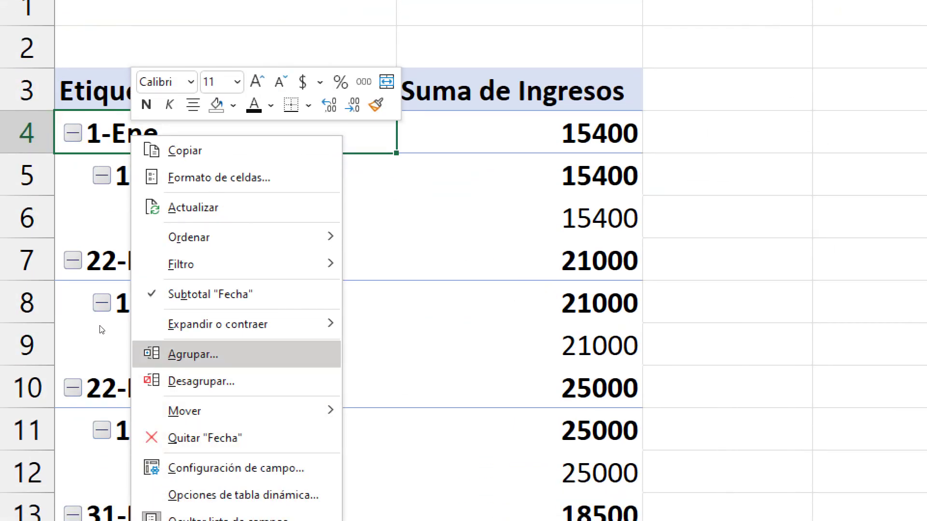
{"action": "key", "text": "Return"}
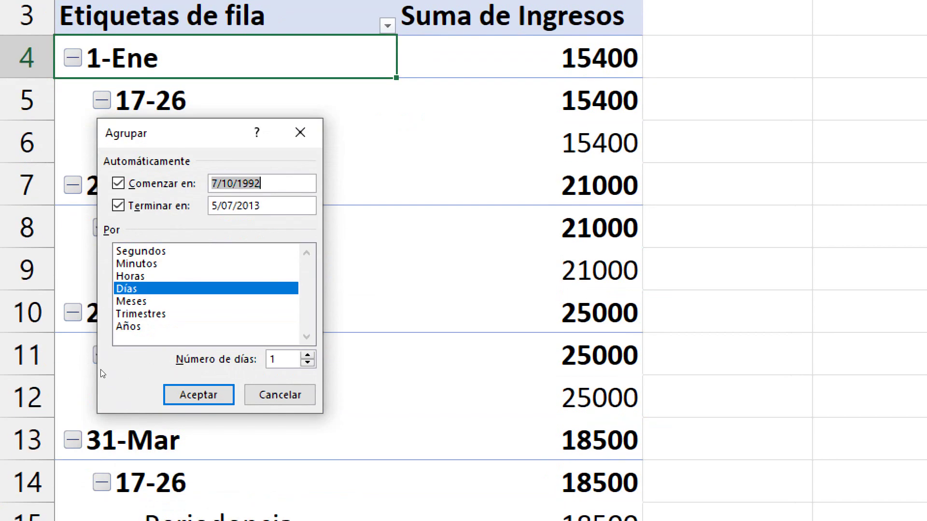
{"action": "left_click", "coordinate": [141, 370]}
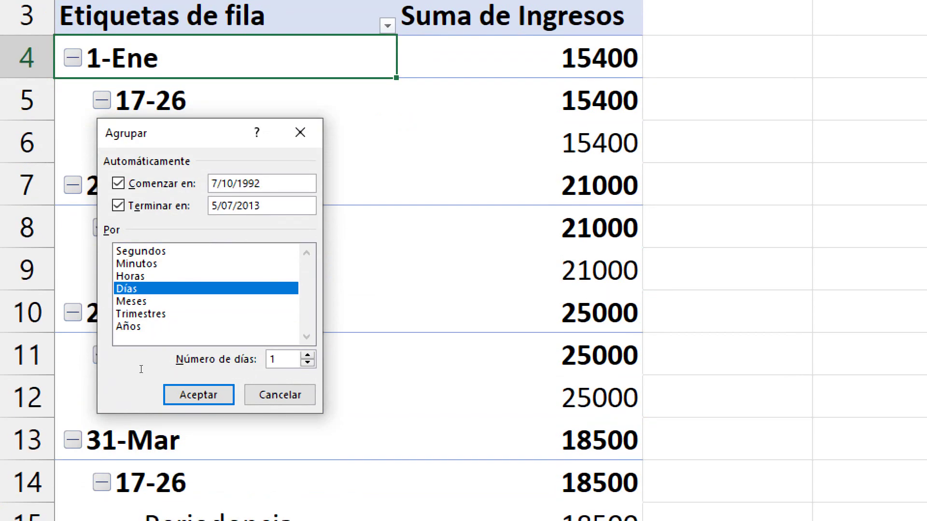
{"action": "type", "text": "10"}
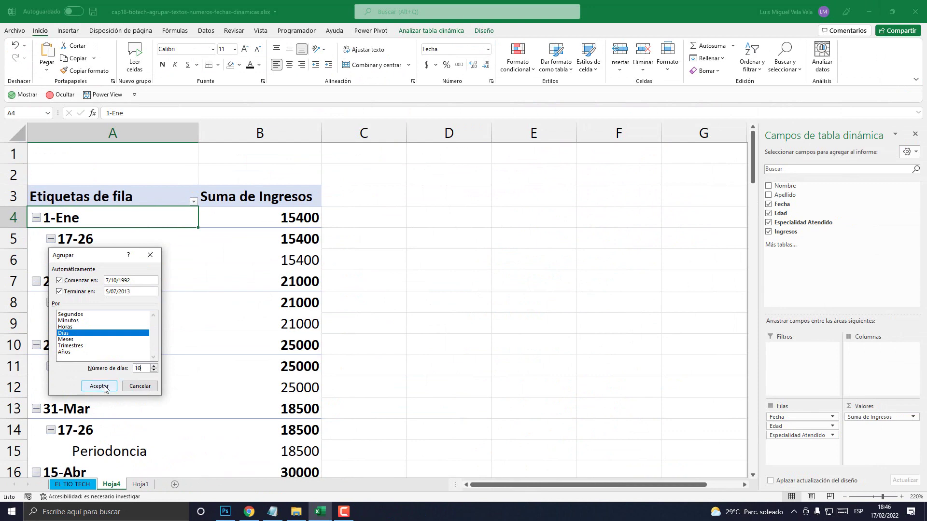
{"action": "left_click", "coordinate": [198, 298]}
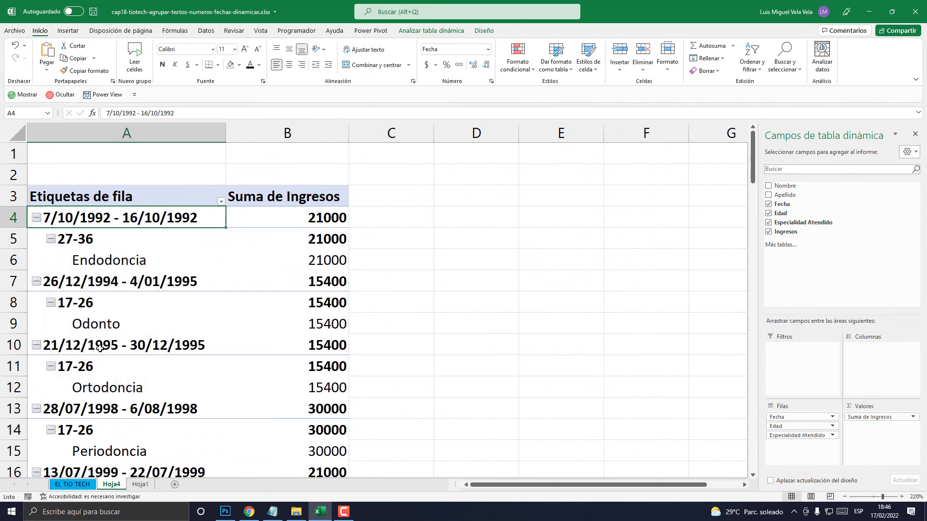
Step: Move the Fecha field from the pivot table rows to the columns
{"action": "scroll", "coordinate": [99, 348], "scroll_direction": "down", "scroll_amount": 12}
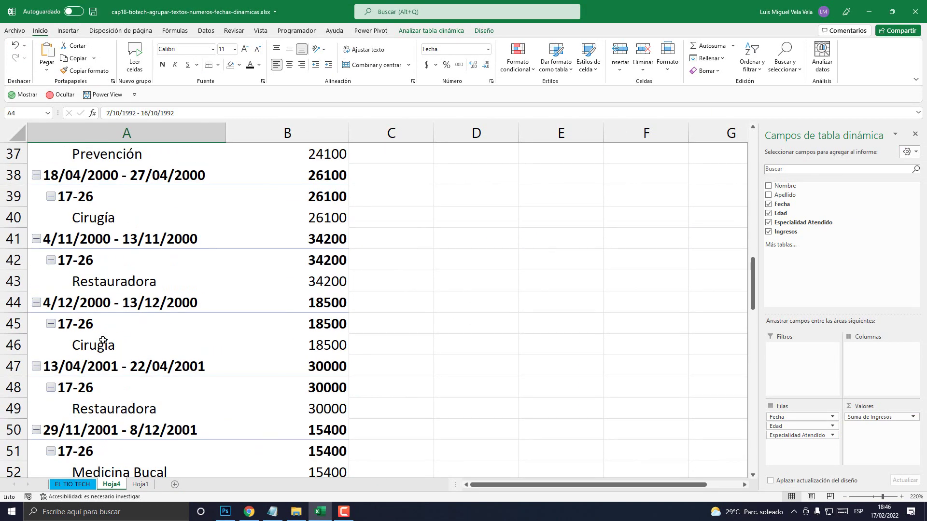
{"action": "scroll", "coordinate": [102, 340], "scroll_direction": "down", "scroll_amount": 7}
{"action": "scroll", "coordinate": [103, 340], "scroll_direction": "up", "scroll_amount": 18}
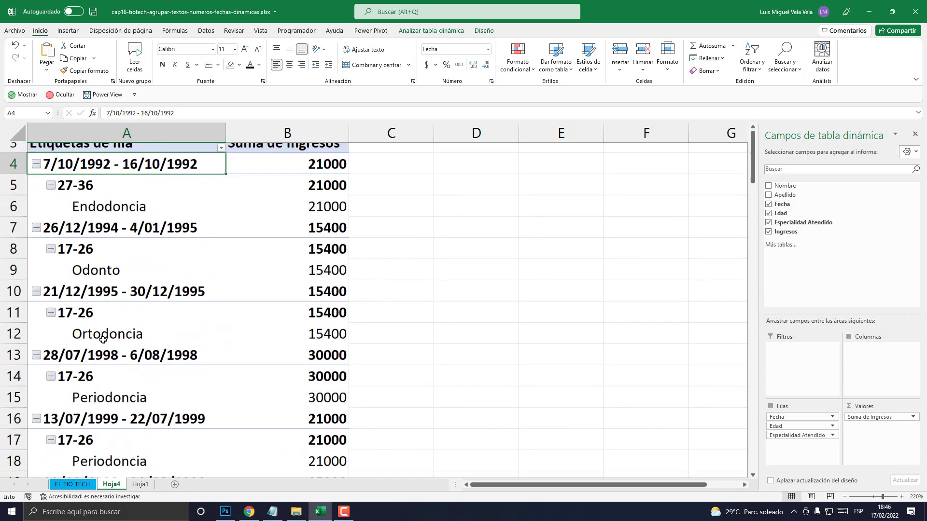
{"action": "scroll", "coordinate": [103, 341], "scroll_direction": "up", "scroll_amount": 2}
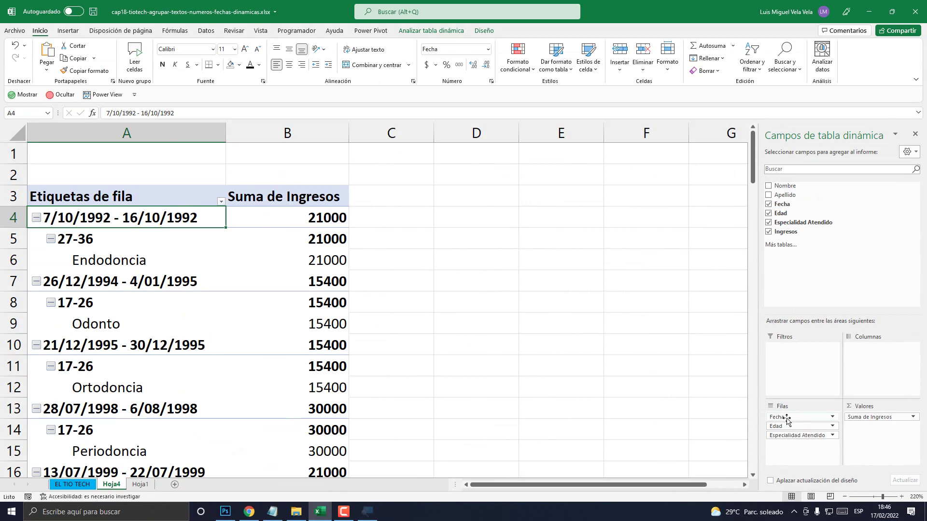
{"action": "left_click_drag", "start_coordinate": [676, 407], "coordinate": [811, 333]}
{"action": "left_click_drag", "start_coordinate": [868, 379], "coordinate": [868, 379]}
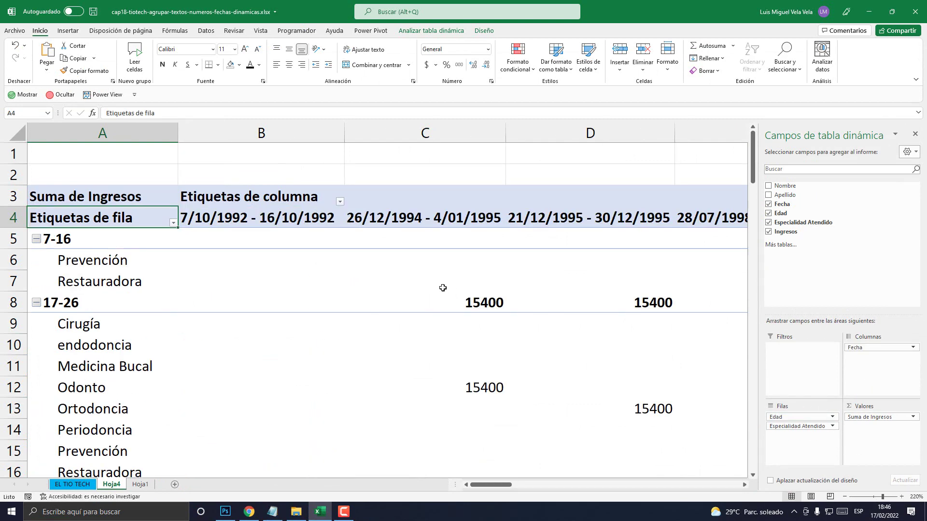
Step: Return Fecha to the pivot table rows above Especialidad Atendido and place Edad in the columns
{"action": "scroll", "coordinate": [443, 306], "scroll_direction": "down", "scroll_amount": 4}
{"action": "scroll", "coordinate": [459, 318], "scroll_direction": "up", "scroll_amount": 4}
{"action": "left_click_drag", "start_coordinate": [488, 485], "coordinate": [467, 483]}
{"action": "left_click_drag", "start_coordinate": [775, 416], "coordinate": [868, 466]}
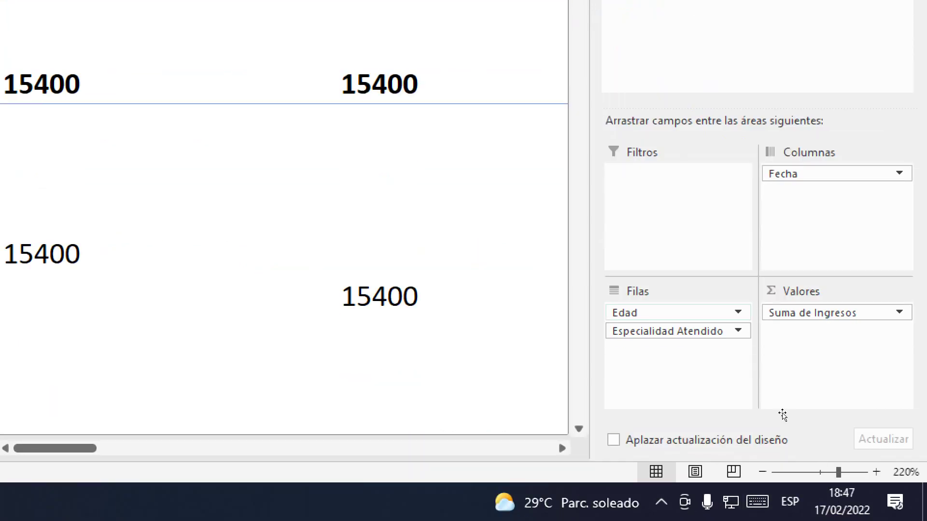
{"action": "left_click_drag", "start_coordinate": [807, 407], "coordinate": [785, 414]}
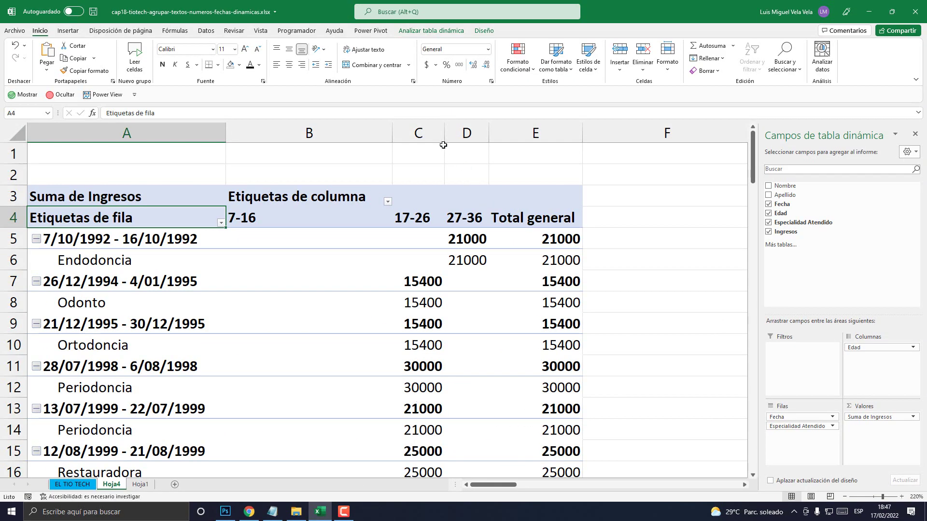
Step: Widen columns C and D, and center the contents of columns B to E horizontally and vertically
{"action": "left_click_drag", "start_coordinate": [444, 133], "coordinate": [546, 130]}
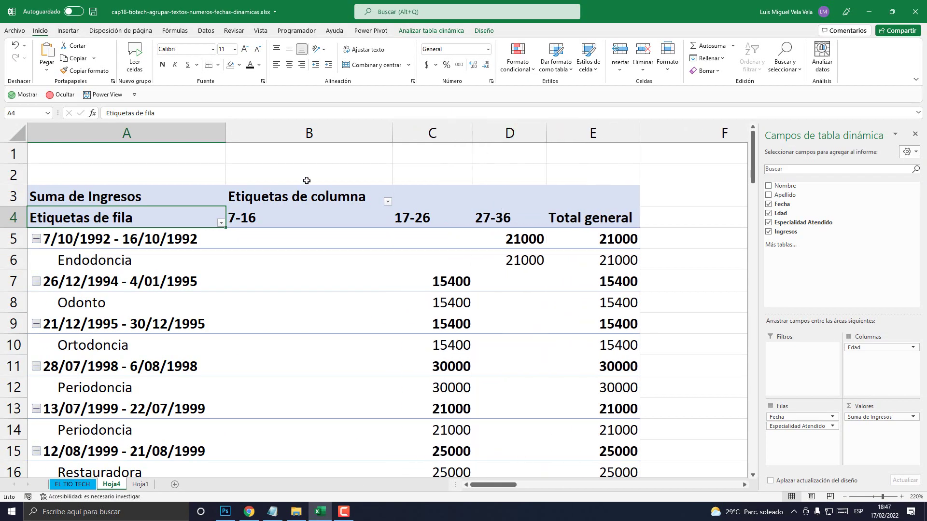
{"action": "left_click_drag", "start_coordinate": [371, 133], "coordinate": [593, 133]}
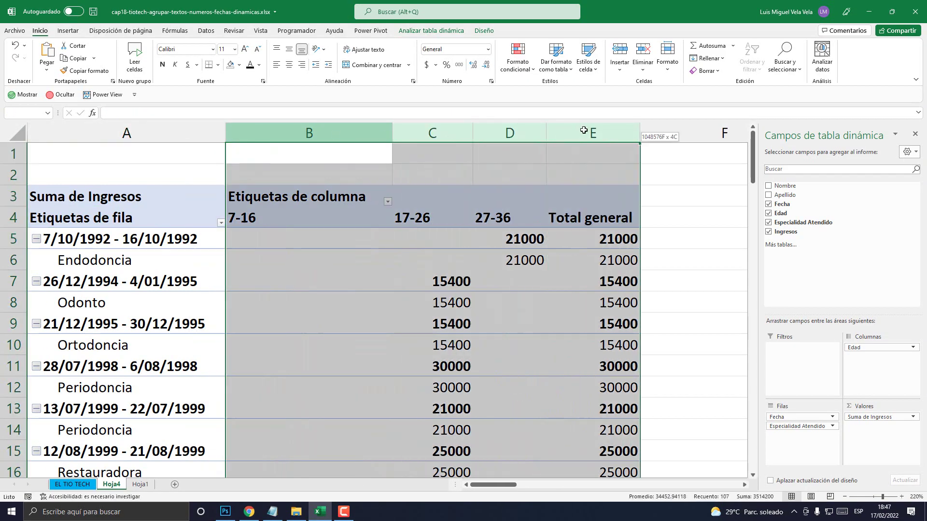
{"action": "left_click", "coordinate": [289, 64]}
{"action": "left_click", "coordinate": [289, 49]}
{"action": "left_click", "coordinate": [340, 300]}
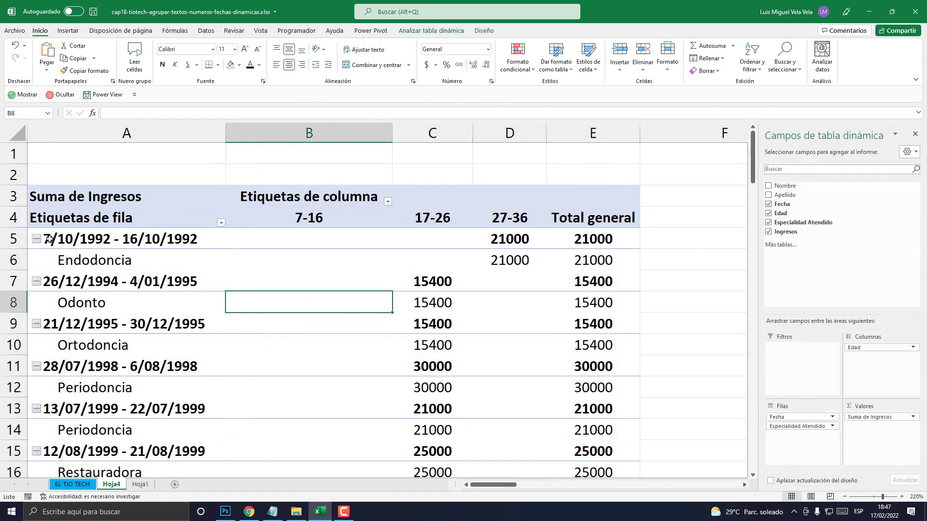
Step: Examine the first date range in the rows and the 7-16, 17-26 and 27-36 age ranges in the column headings
{"action": "left_click", "coordinate": [75, 236]}
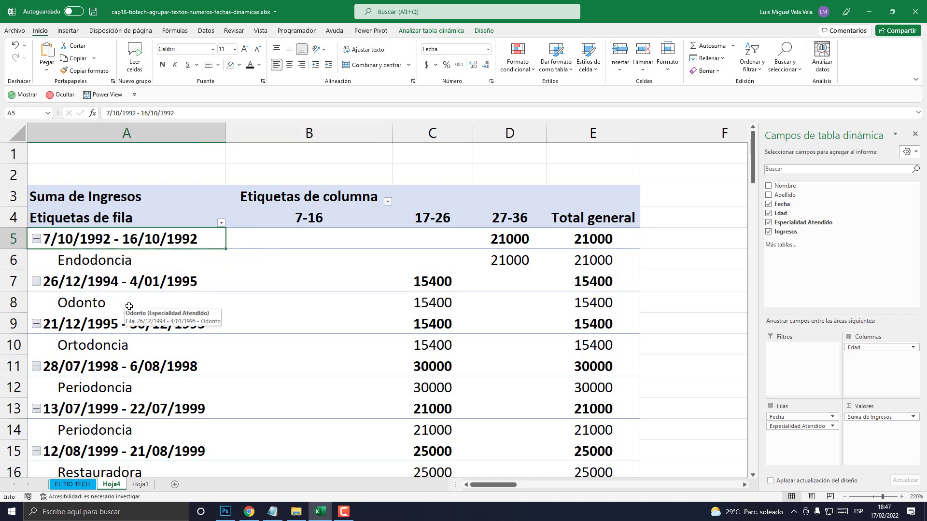
{"action": "left_click", "coordinate": [306, 133]}
{"action": "left_click", "coordinate": [306, 217]}
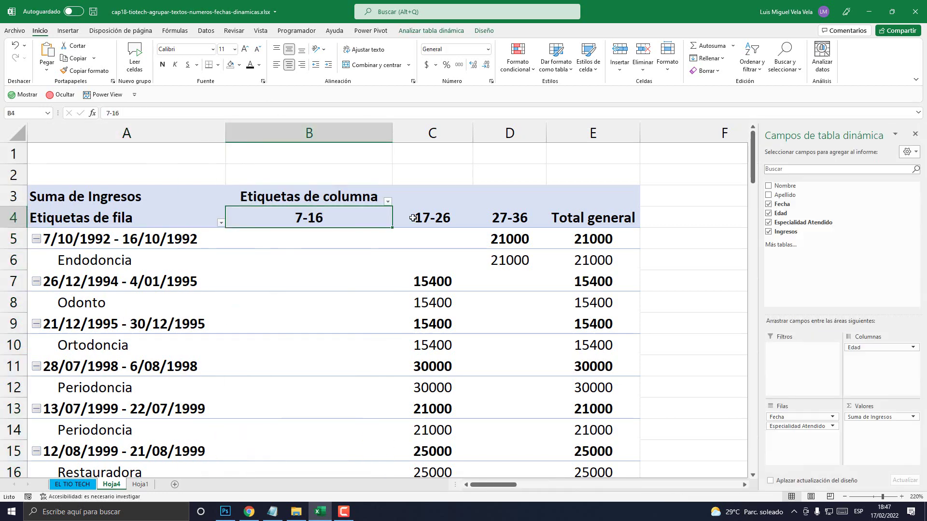
{"action": "left_click", "coordinate": [415, 218]}
{"action": "left_click", "coordinate": [514, 216]}
{"action": "left_click", "coordinate": [307, 217]}
Step: Examine the Restauradora income of the 7-16 age range within the 14/10/2004 - 23/10/2004 period
{"action": "scroll", "coordinate": [348, 284], "scroll_direction": "down", "scroll_amount": 4}
{"action": "scroll", "coordinate": [338, 291], "scroll_direction": "down", "scroll_amount": 10}
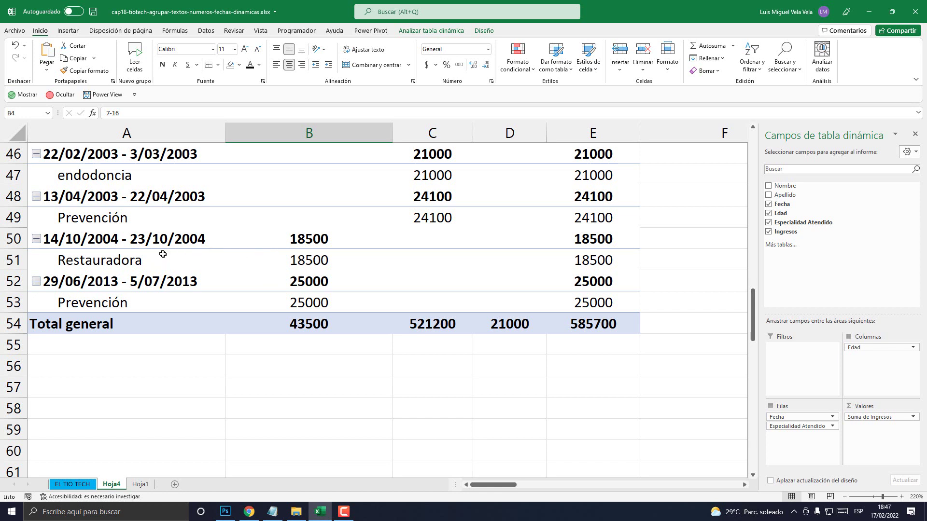
{"action": "left_click", "coordinate": [106, 262]}
{"action": "left_click", "coordinate": [294, 264]}
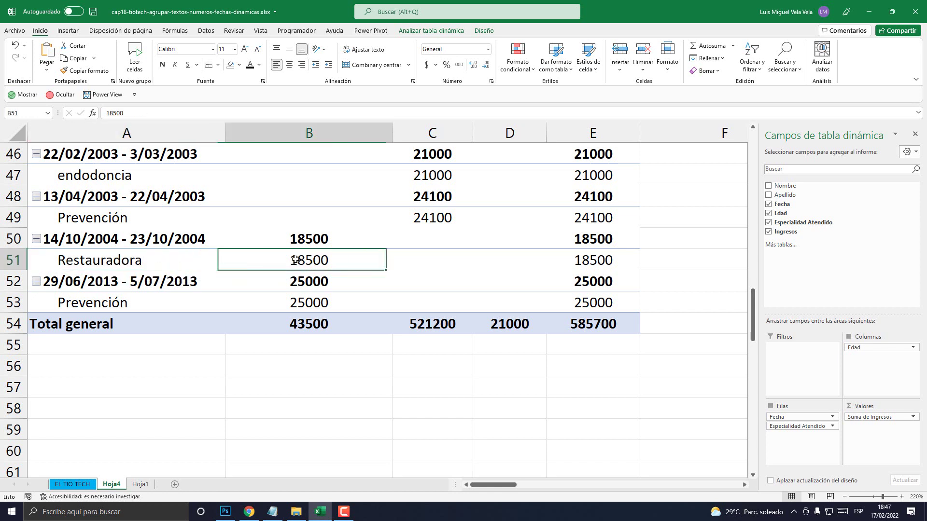
{"action": "left_click", "coordinate": [103, 258]}
{"action": "left_click", "coordinate": [244, 254]}
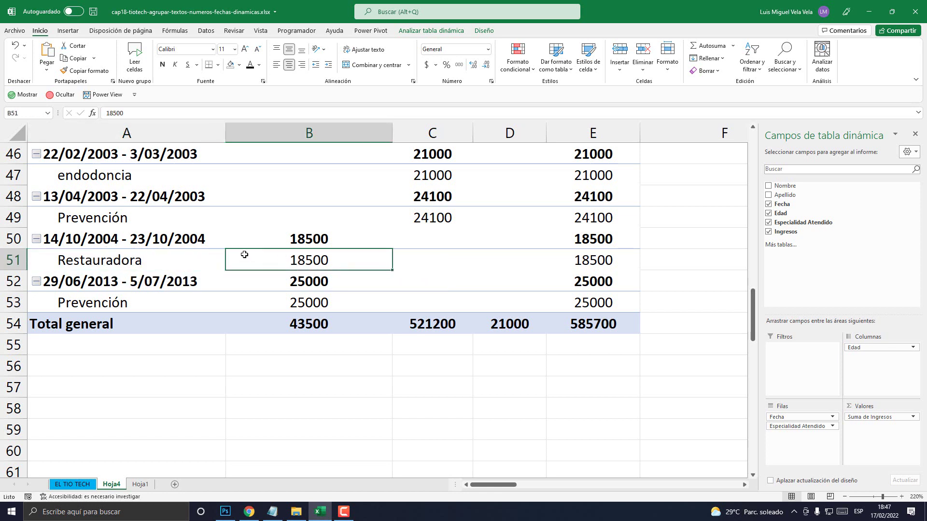
{"action": "left_click", "coordinate": [57, 240]}
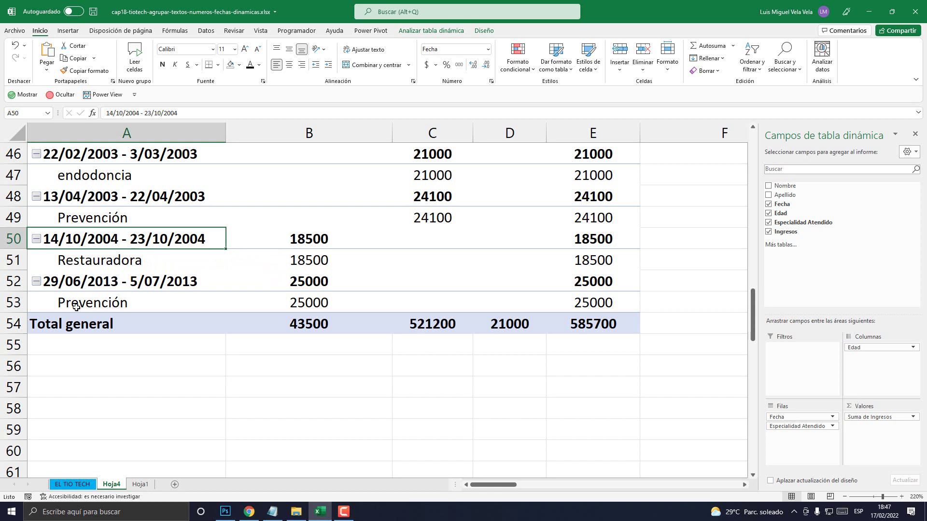
Step: Examine the Prevención income for 29/06/2013 - 5/07/2013, compare the 7-16 column's incomes, and return toward the table's first rows
{"action": "left_click", "coordinate": [78, 283]}
{"action": "left_click", "coordinate": [105, 301]}
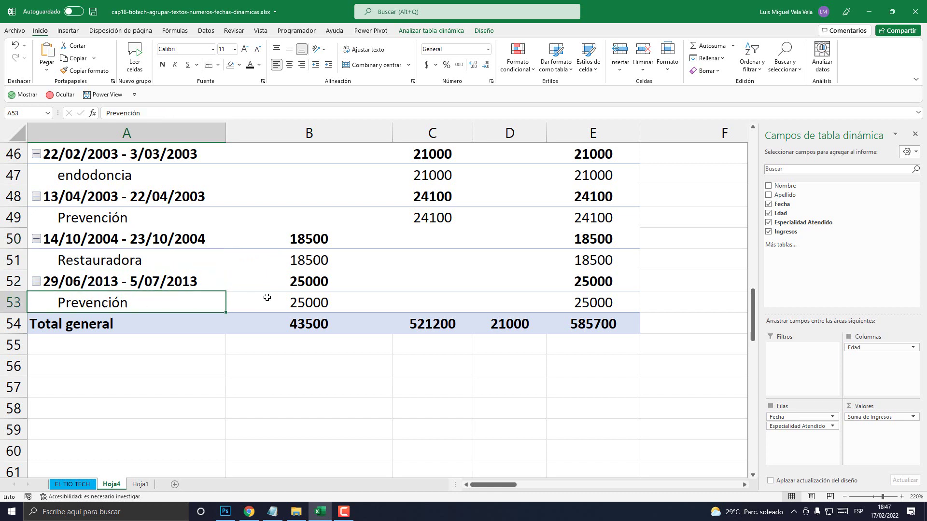
{"action": "left_click", "coordinate": [133, 283]}
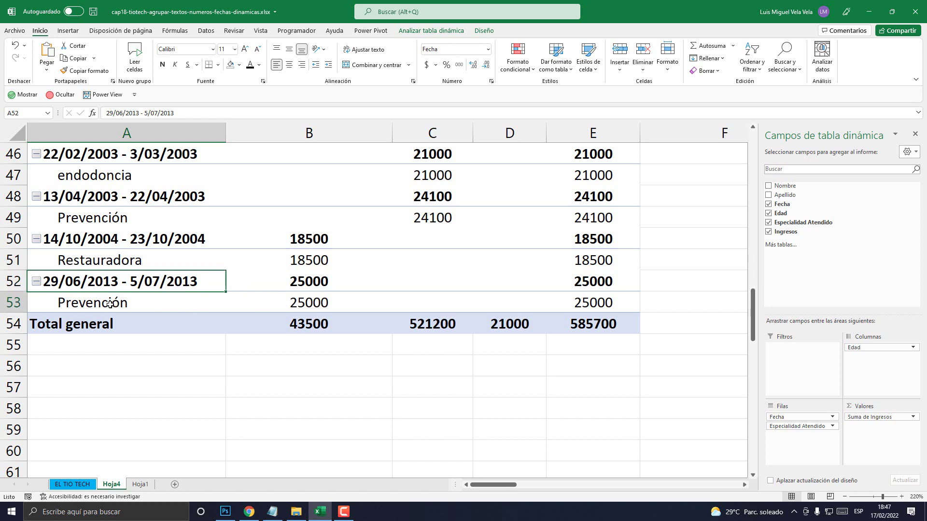
{"action": "key", "text": "Down"}
{"action": "left_click", "coordinate": [308, 305]}
{"action": "key", "text": "Up"}
{"action": "key", "text": "Up"}
{"action": "key", "text": "Up"}
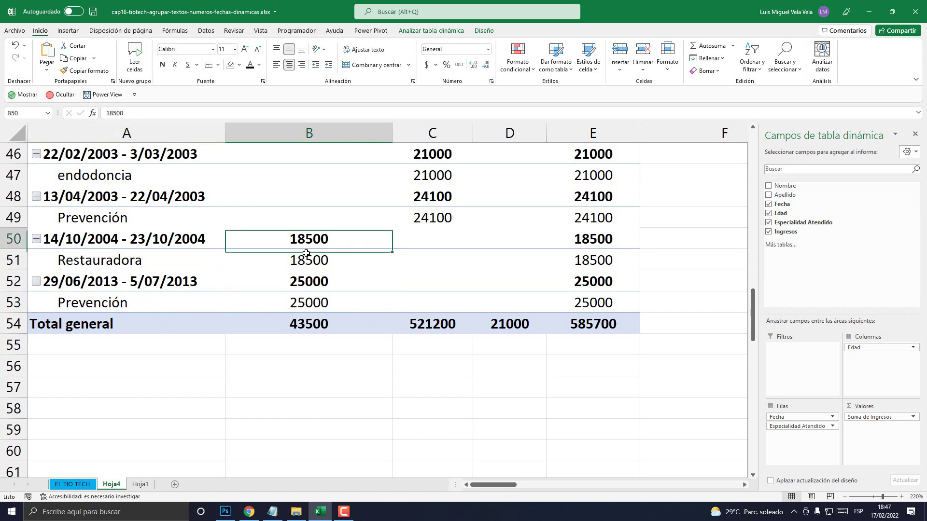
{"action": "key", "text": "Down"}
{"action": "key", "text": "Down"}
{"action": "key", "text": "Down"}
{"action": "scroll", "coordinate": [332, 386], "scroll_direction": "up", "scroll_amount": 7}
{"action": "scroll", "coordinate": [333, 387], "scroll_direction": "up", "scroll_amount": 8}
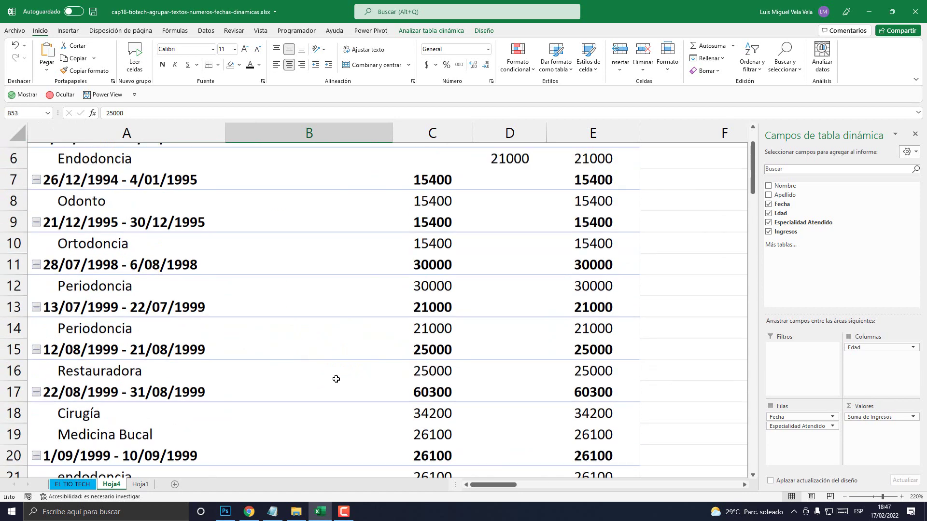
Step: Show the table from its first rows at 190% and slightly widen column D
{"action": "scroll", "coordinate": [327, 370], "scroll_direction": "down", "scroll_amount": 3}
{"action": "scroll", "coordinate": [327, 369], "scroll_direction": "up", "scroll_amount": 3}
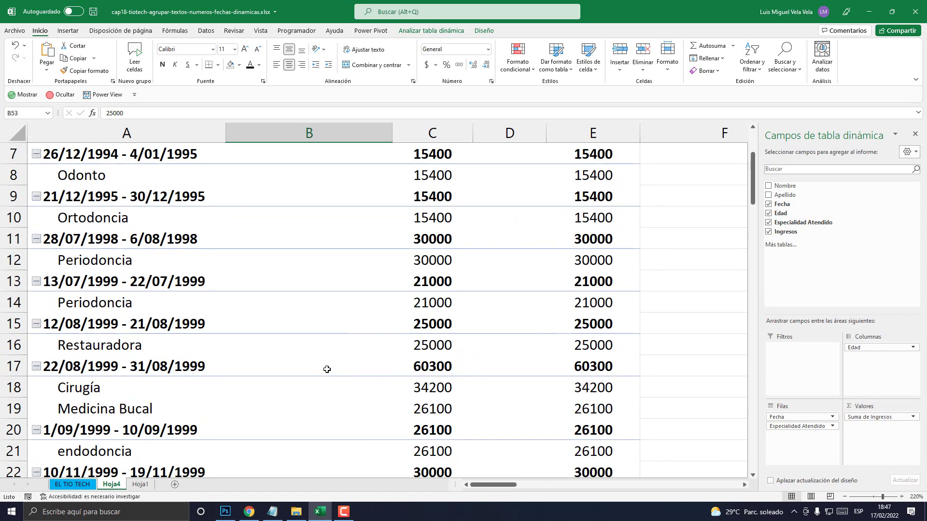
{"action": "left_click", "coordinate": [844, 497]}
{"action": "left_click", "coordinate": [844, 496]}
{"action": "left_click", "coordinate": [845, 496]}
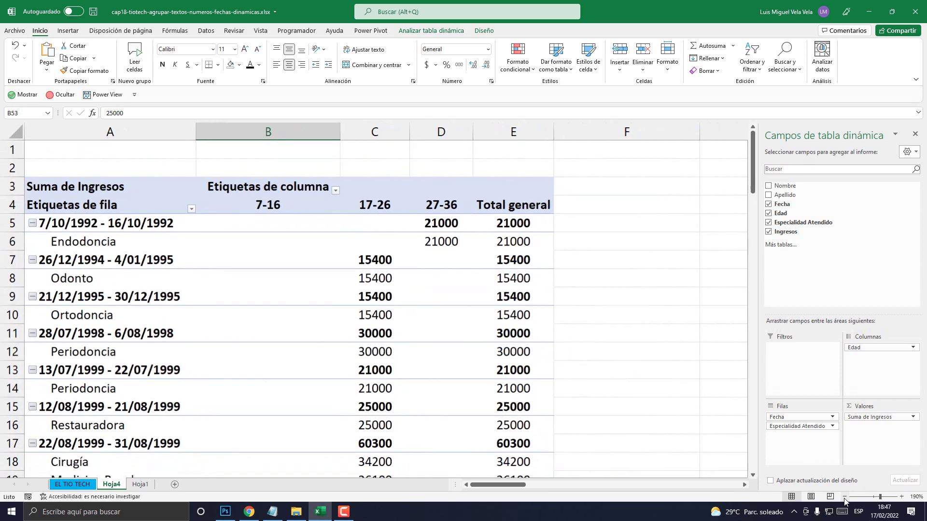
{"action": "left_click_drag", "start_coordinate": [472, 136], "coordinate": [483, 136]}
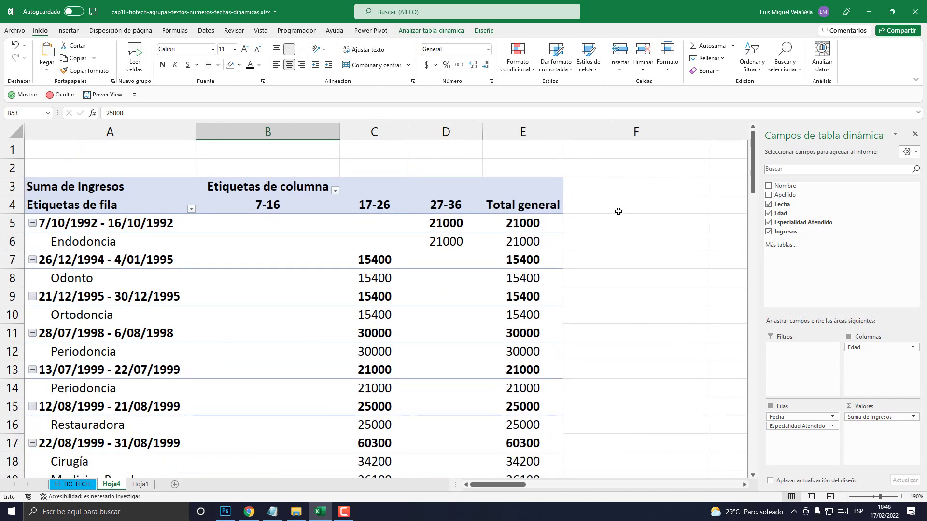
Step: Examine the 7-16 and 17-26 age ranges and the Total general heading in the column headings
{"action": "right_click", "coordinate": [269, 206]}
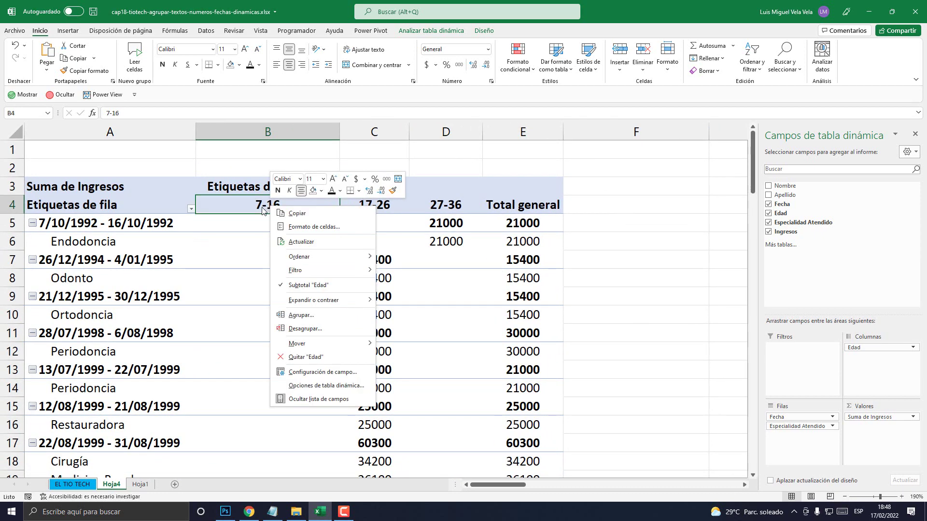
{"action": "left_click", "coordinate": [415, 210]}
{"action": "left_click", "coordinate": [353, 202]}
{"action": "left_click", "coordinate": [498, 206]}
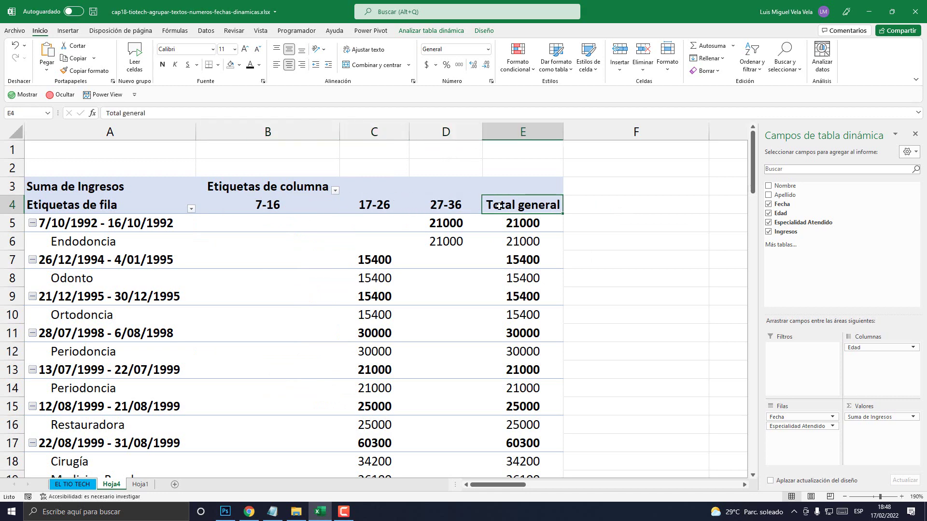
{"action": "left_click", "coordinate": [262, 207]}
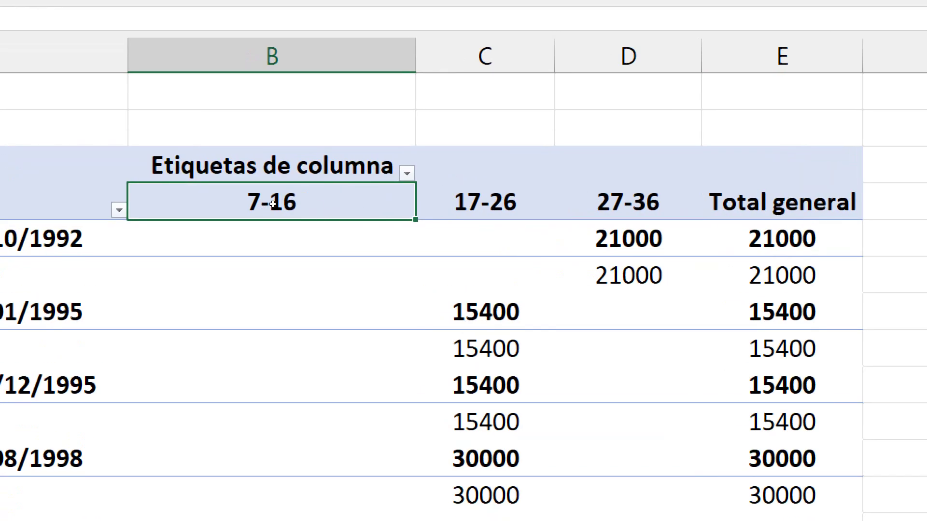
{"action": "key", "text": "Right"}
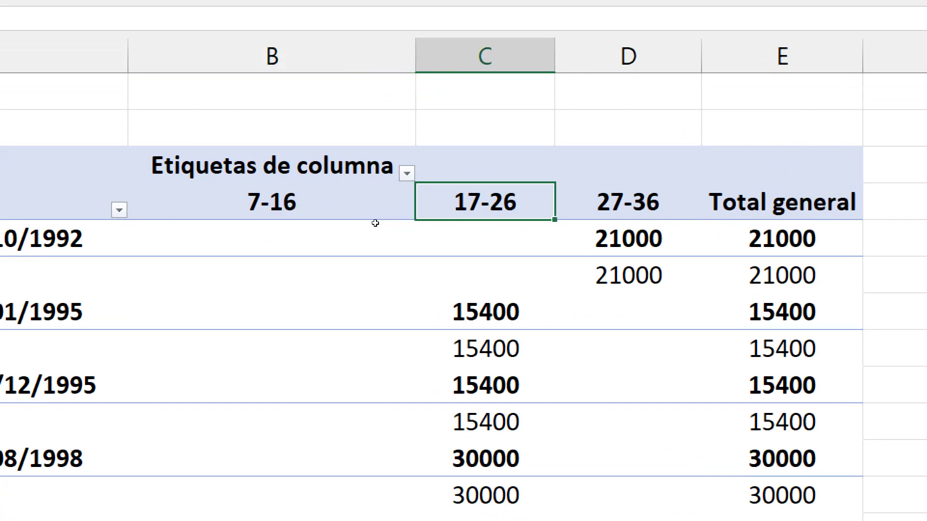
{"action": "right_click", "coordinate": [265, 201]}
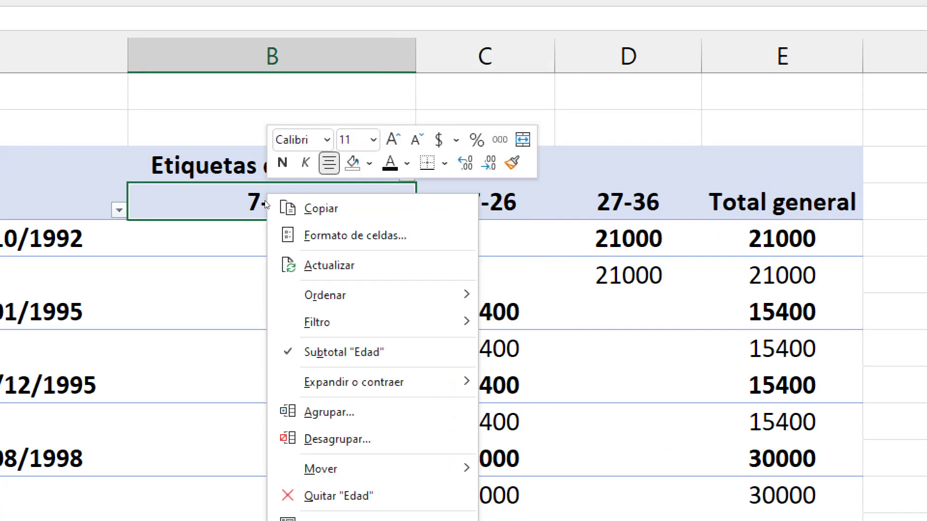
{"action": "key", "text": "Escape"}
Step: Regroup the age column headings from 7 to 28 in intervals of 5
{"action": "right_click", "coordinate": [268, 206]}
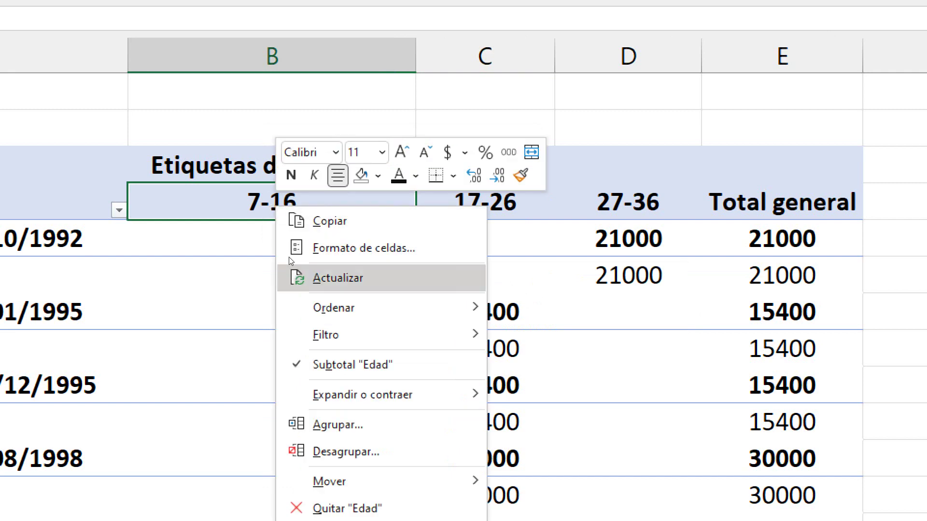
{"action": "left_click", "coordinate": [304, 417]}
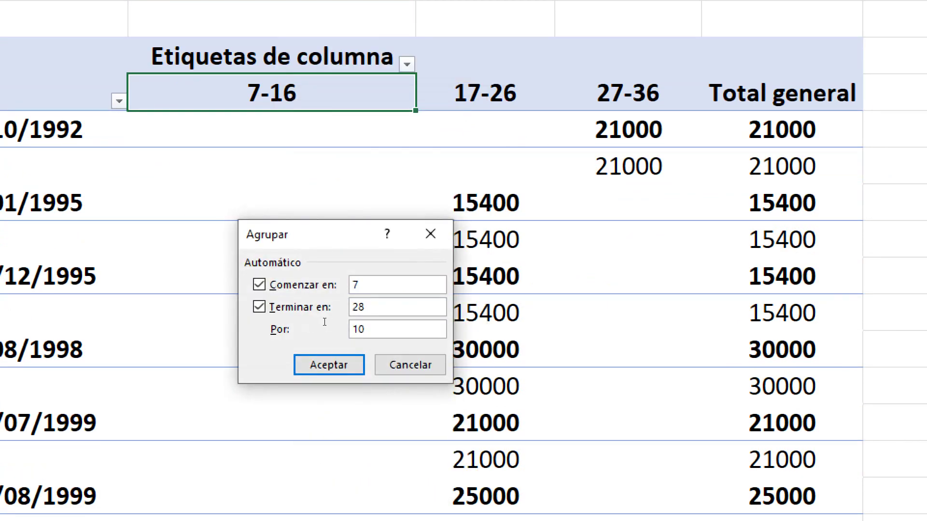
{"action": "key", "text": "Tab"}
{"action": "type", "text": "5"}
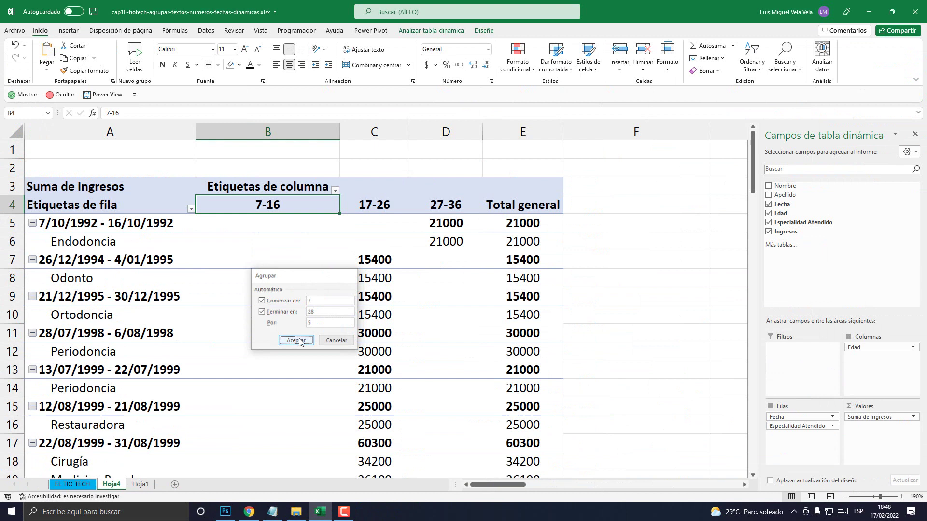
{"action": "left_click", "coordinate": [432, 298]}
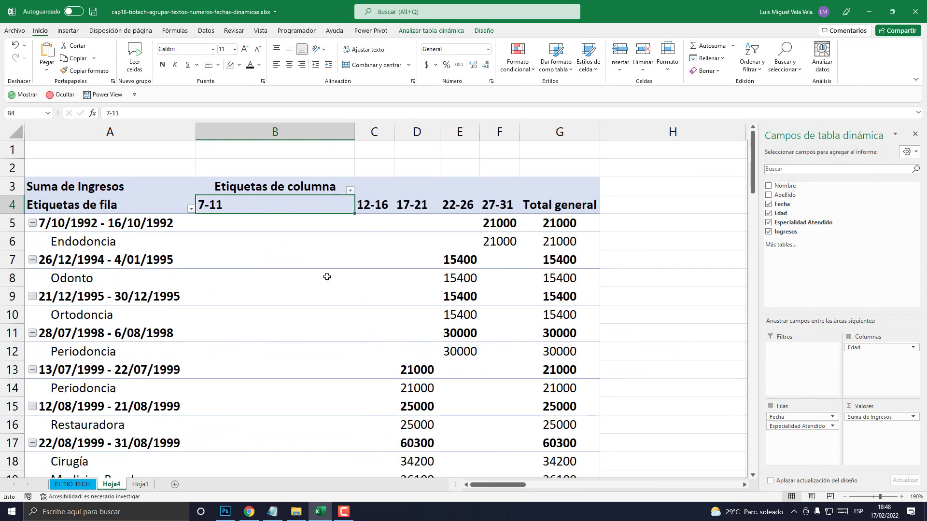
Step: Widen columns C to F and center the contents of columns B to G horizontally
{"action": "left_click_drag", "start_coordinate": [394, 132], "coordinate": [285, 127]}
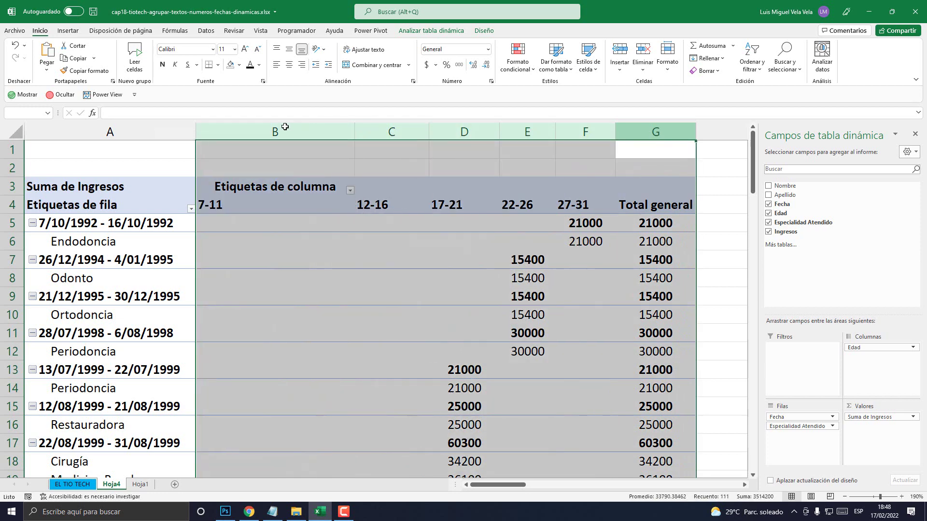
{"action": "left_click", "coordinate": [288, 65]}
{"action": "left_click", "coordinate": [425, 284]}
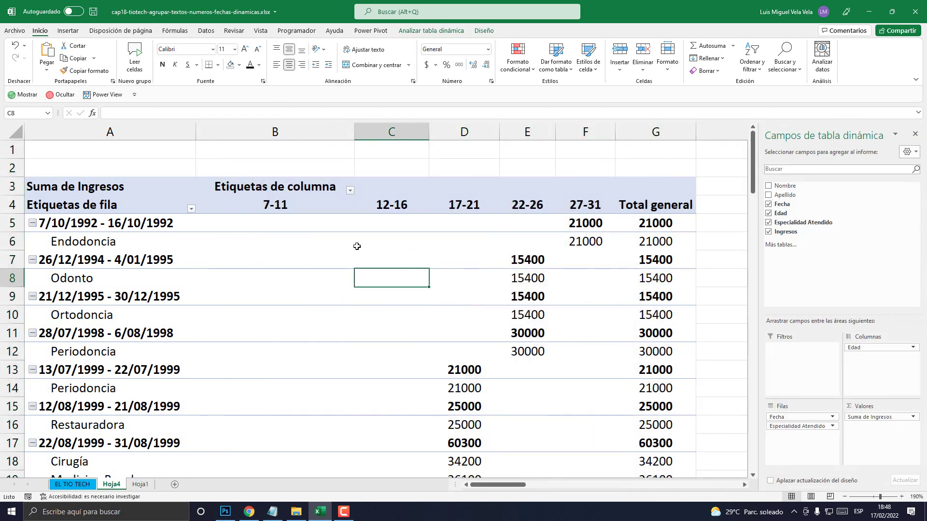
Step: Examine the 7-11 age range's Prevención income in the 29/06/2013 - 5/07/2013 period
{"action": "left_click", "coordinate": [285, 206]}
{"action": "scroll", "coordinate": [265, 368], "scroll_direction": "down", "scroll_amount": 16}
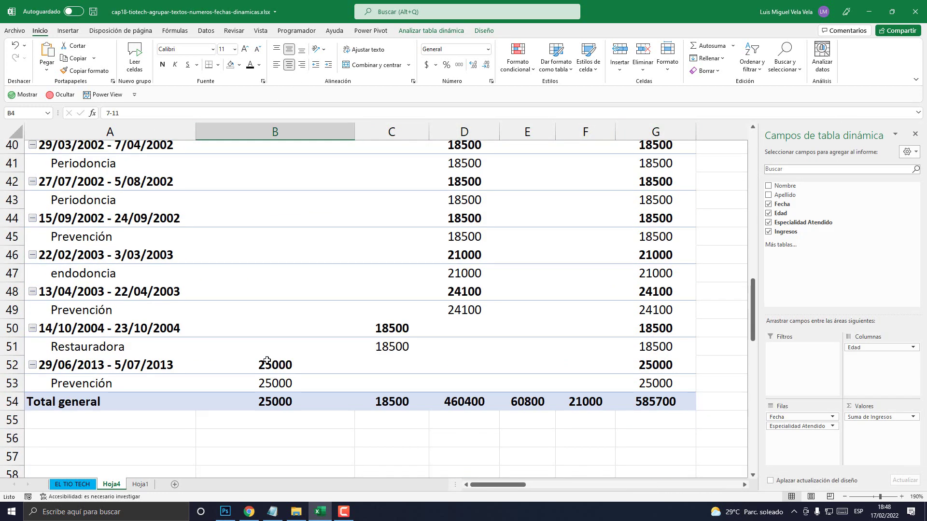
{"action": "scroll", "coordinate": [231, 272], "scroll_direction": "up", "scroll_amount": 3}
{"action": "left_click", "coordinate": [286, 389]}
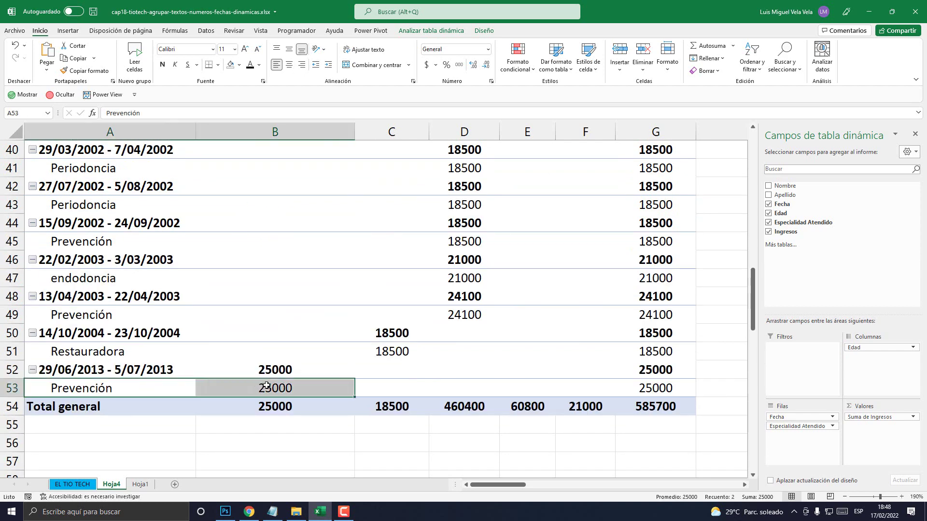
{"action": "scroll", "coordinate": [290, 391], "scroll_direction": "up", "scroll_amount": 11}
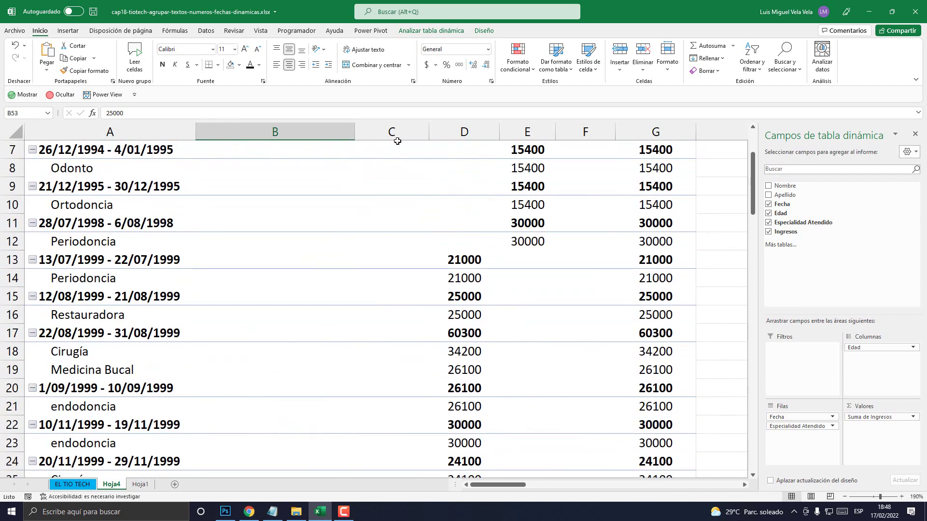
Step: Examine the 12-16 age range's Restauradora income in the 14/10/2004 - 23/10/2004 period
{"action": "scroll", "coordinate": [396, 225], "scroll_direction": "up", "scroll_amount": 2}
{"action": "left_click", "coordinate": [391, 206]}
{"action": "scroll", "coordinate": [399, 273], "scroll_direction": "down", "scroll_amount": 4}
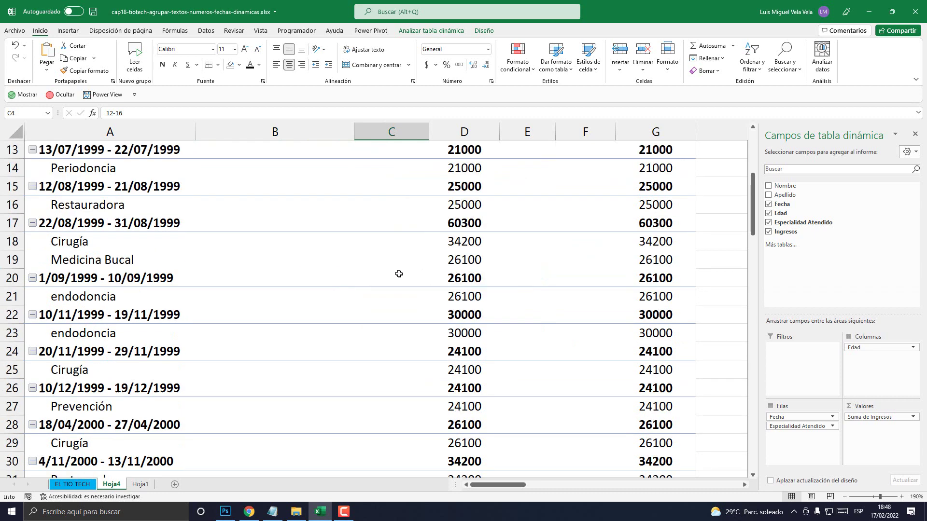
{"action": "scroll", "coordinate": [398, 273], "scroll_direction": "down", "scroll_amount": 11}
{"action": "left_click", "coordinate": [397, 242]}
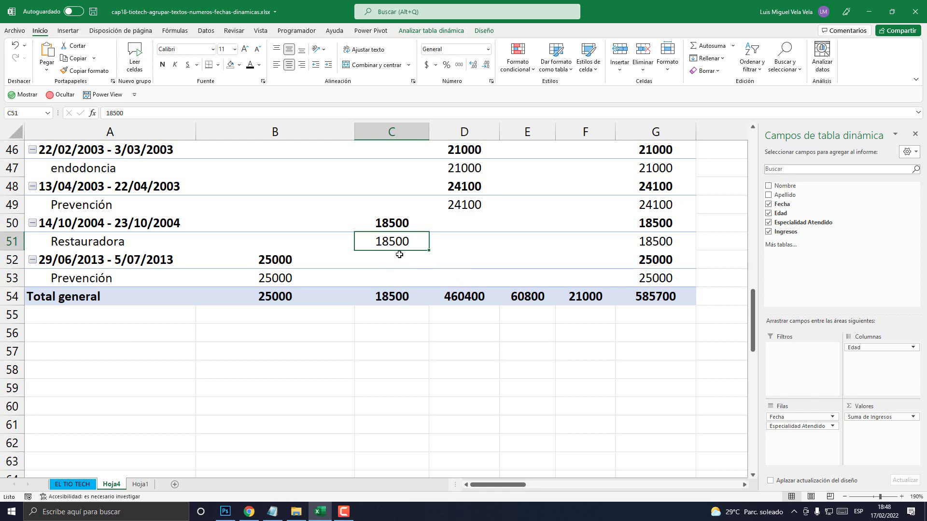
{"action": "scroll", "coordinate": [398, 254], "scroll_direction": "up", "scroll_amount": 15}
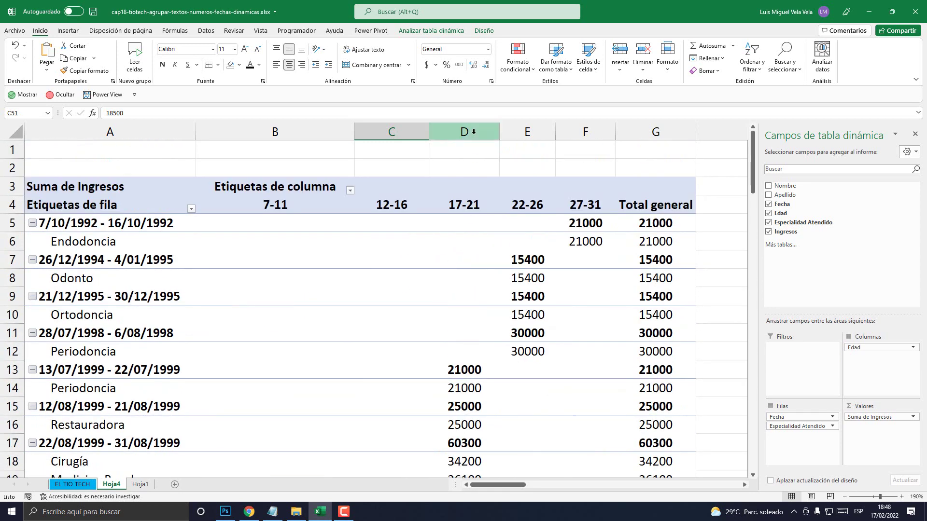
Step: Examine the 17-21 age range's incomes by specialty across the date periods, starting with 13/07/1999 - 22/07/1999
{"action": "left_click", "coordinate": [474, 131]}
{"action": "scroll", "coordinate": [478, 289], "scroll_direction": "down", "scroll_amount": 2}
{"action": "left_click", "coordinate": [470, 279]}
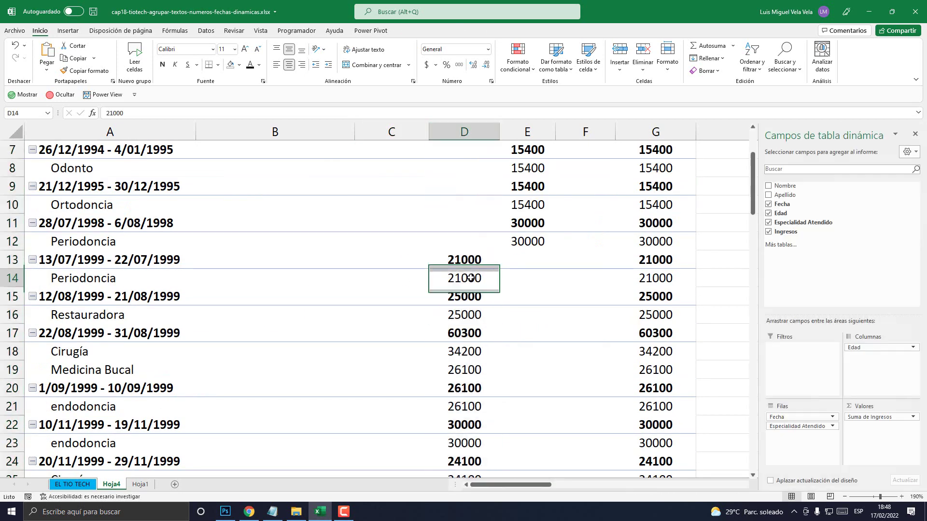
{"action": "left_click", "coordinate": [466, 316]}
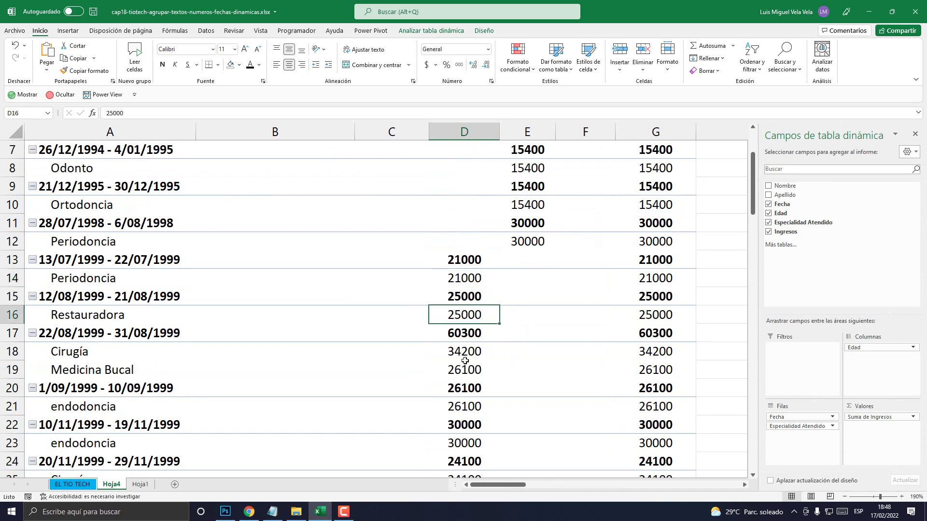
{"action": "left_click", "coordinate": [466, 369]}
{"action": "left_click", "coordinate": [470, 406]}
{"action": "scroll", "coordinate": [470, 406], "scroll_direction": "down", "scroll_amount": 7}
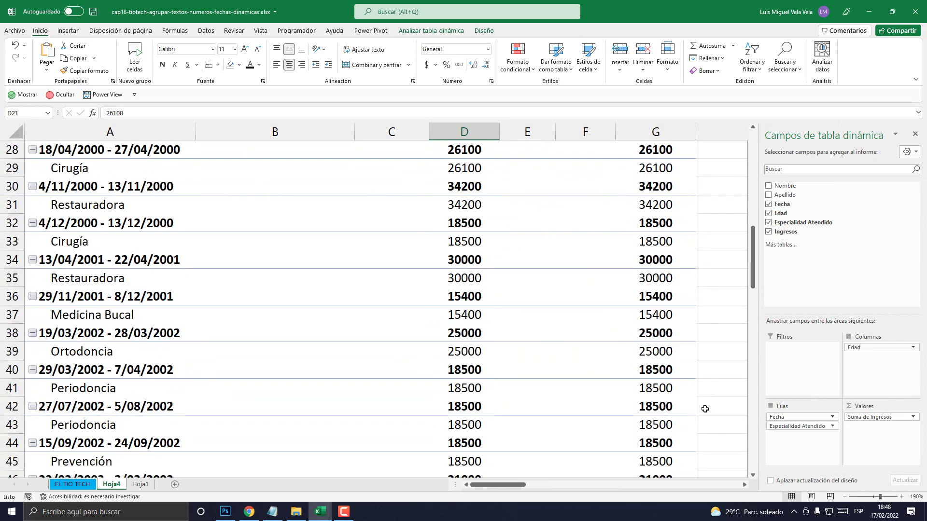
Step: Review the regrouped pivot table at 140%, from the first date range down to the Total general row
{"action": "left_click", "coordinate": [844, 496]}
{"action": "left_click", "coordinate": [844, 497]}
{"action": "left_click", "coordinate": [844, 496]}
{"action": "left_click", "coordinate": [845, 497]}
{"action": "left_click", "coordinate": [844, 497]}
{"action": "scroll", "coordinate": [195, 288], "scroll_direction": "up", "scroll_amount": 5}
{"action": "scroll", "coordinate": [196, 305], "scroll_direction": "up", "scroll_amount": 4}
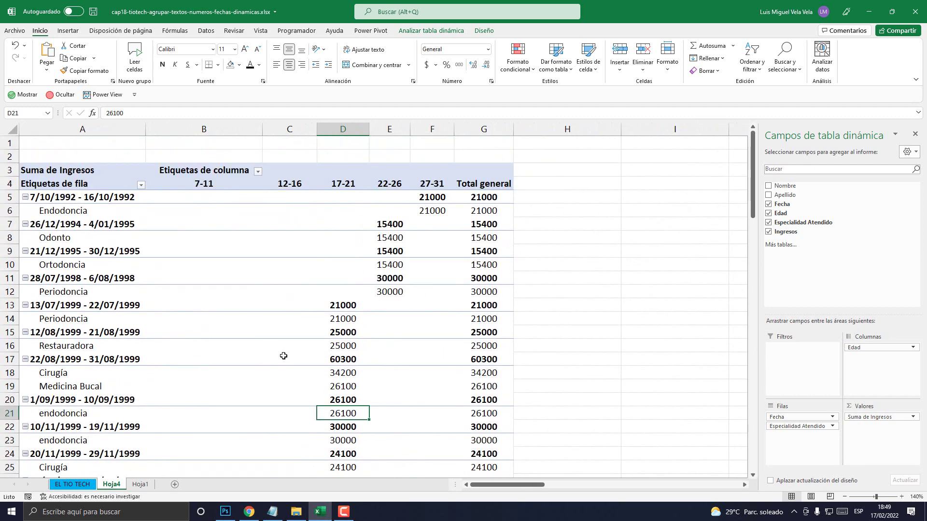
{"action": "scroll", "coordinate": [283, 356], "scroll_direction": "down", "scroll_amount": 7}
{"action": "scroll", "coordinate": [277, 357], "scroll_direction": "up", "scroll_amount": 7}
{"action": "scroll", "coordinate": [270, 355], "scroll_direction": "down", "scroll_amount": 13}
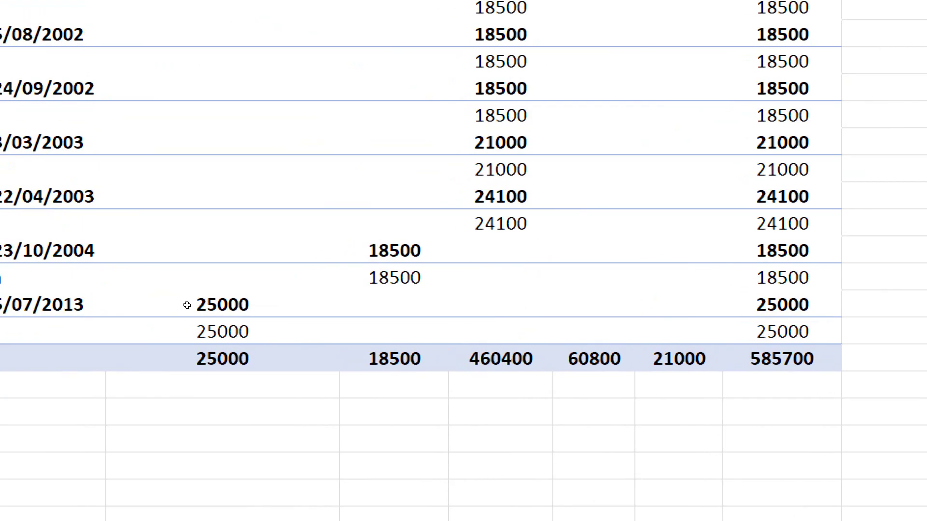
{"action": "right_click", "coordinate": [199, 306]}
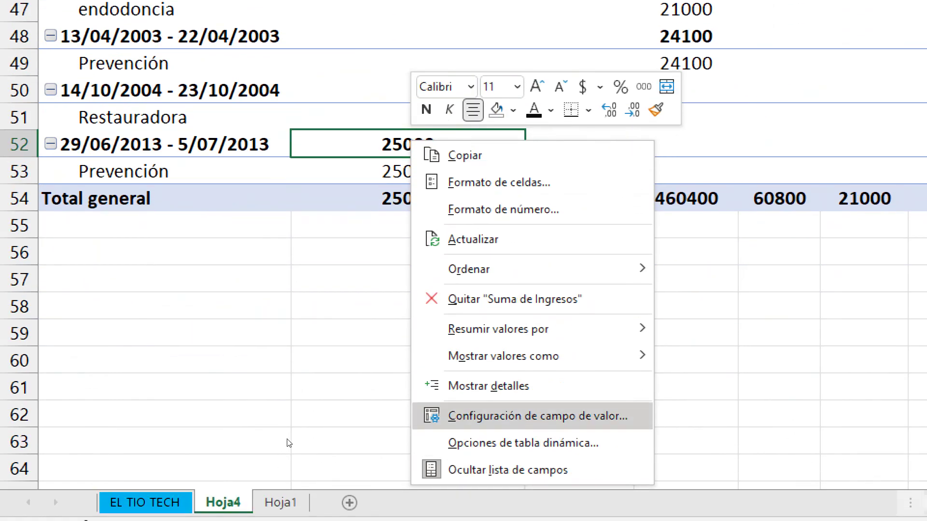
{"action": "key", "text": "Down"}
{"action": "key", "text": "Up"}
{"action": "key", "text": "Down"}
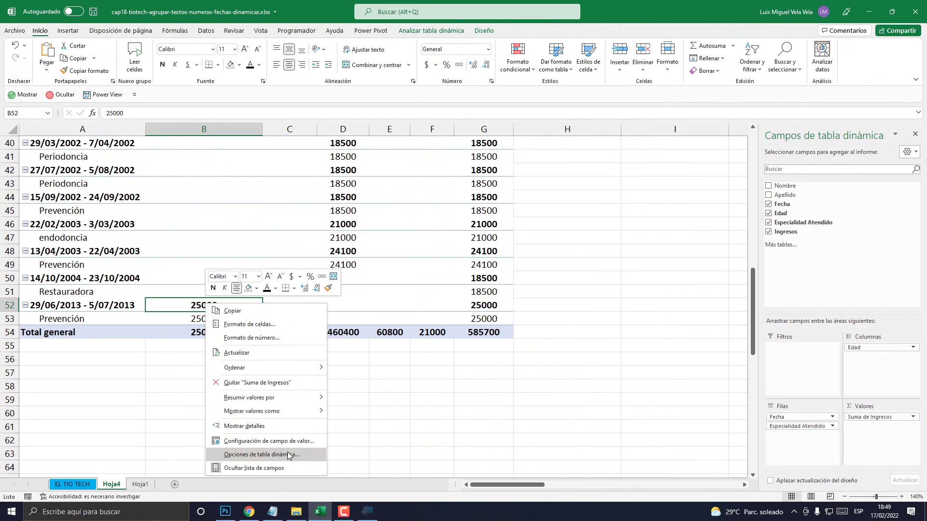
{"action": "key", "text": "Return"}
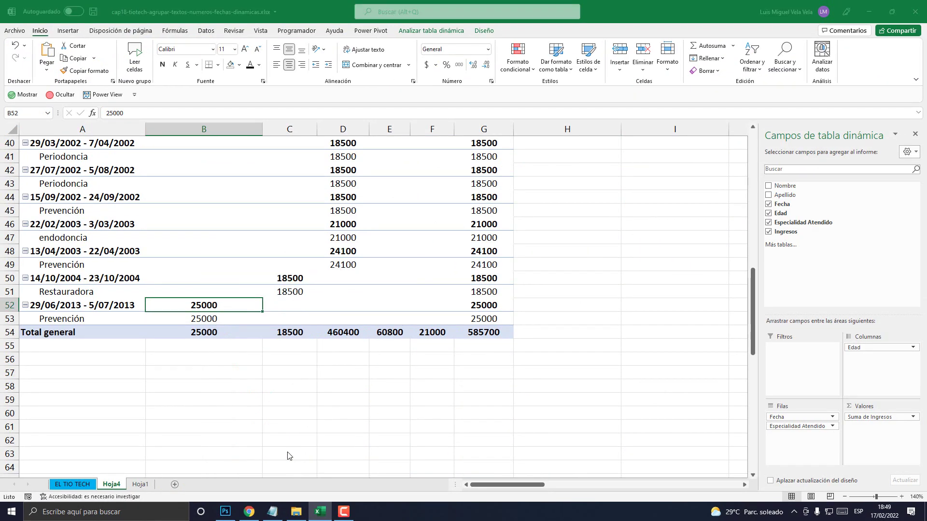
{"action": "left_click_drag", "start_coordinate": [330, 285], "coordinate": [455, 175]}
{"action": "left_click", "coordinate": [537, 173]}
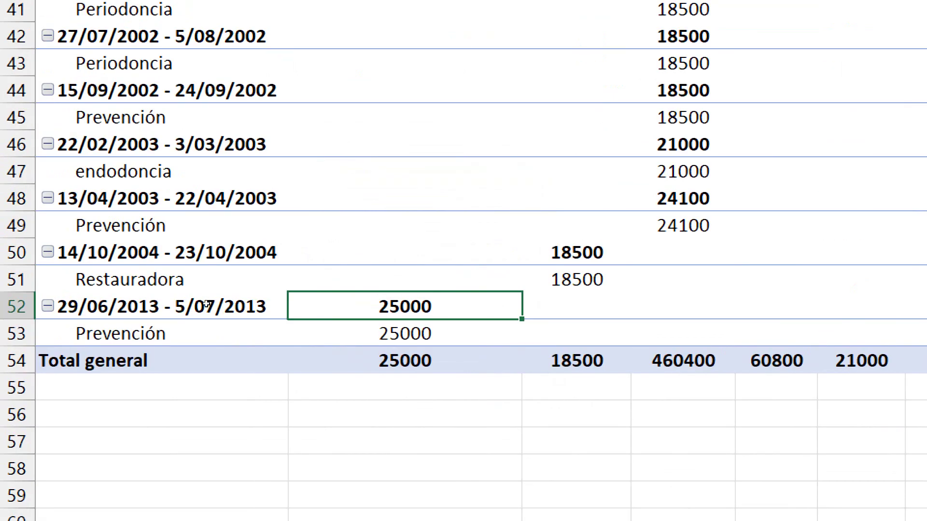
Step: Change the Ingresos value field's summary calculation to Recuento, with the custom name Cuenta de Ingresos
{"action": "right_click", "coordinate": [411, 305]}
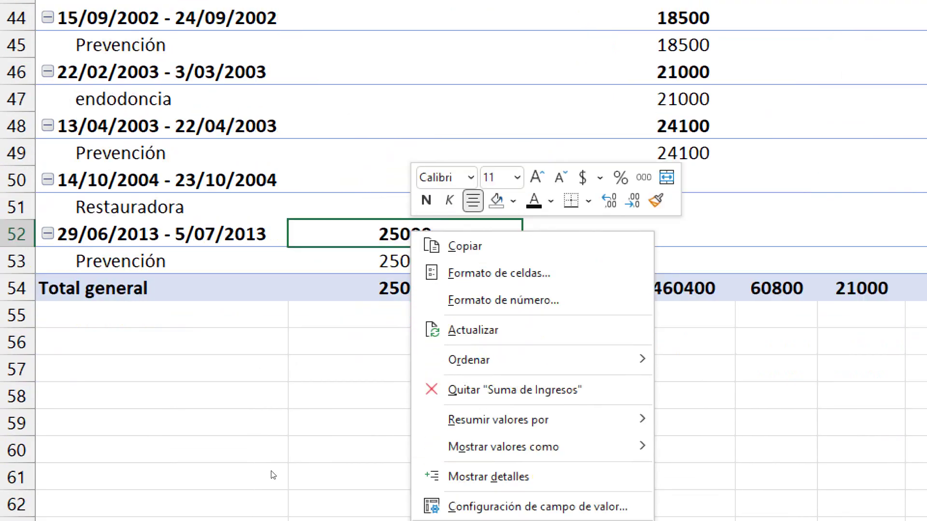
{"action": "key", "text": "Up"}
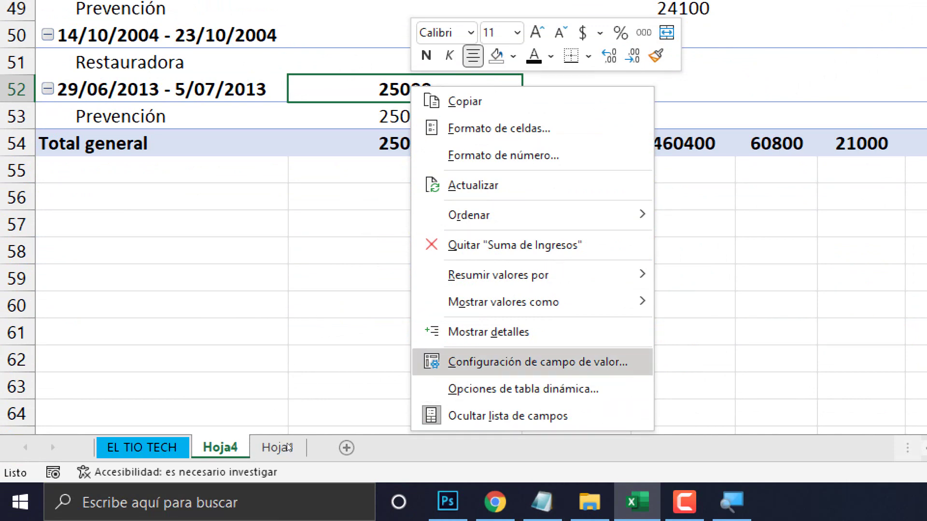
{"action": "key", "text": "Return"}
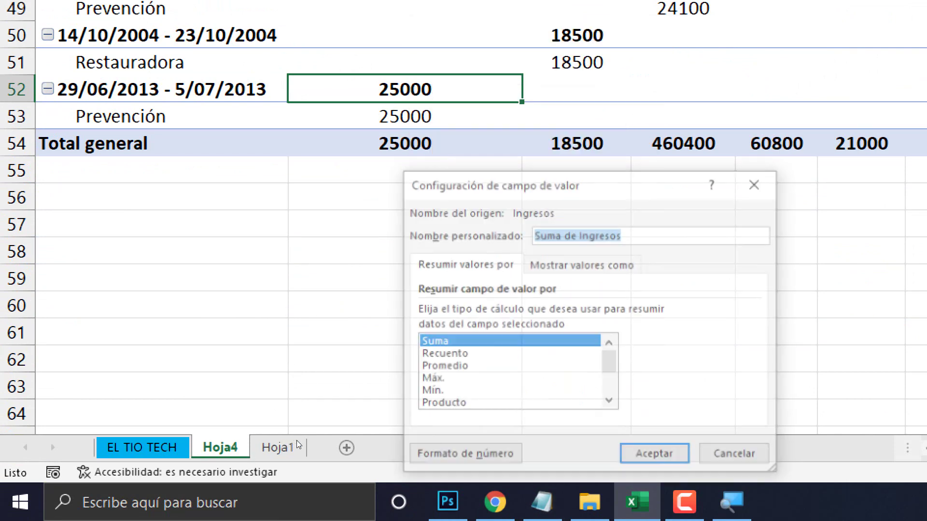
{"action": "key", "text": "Tab"}
{"action": "key", "text": "Down"}
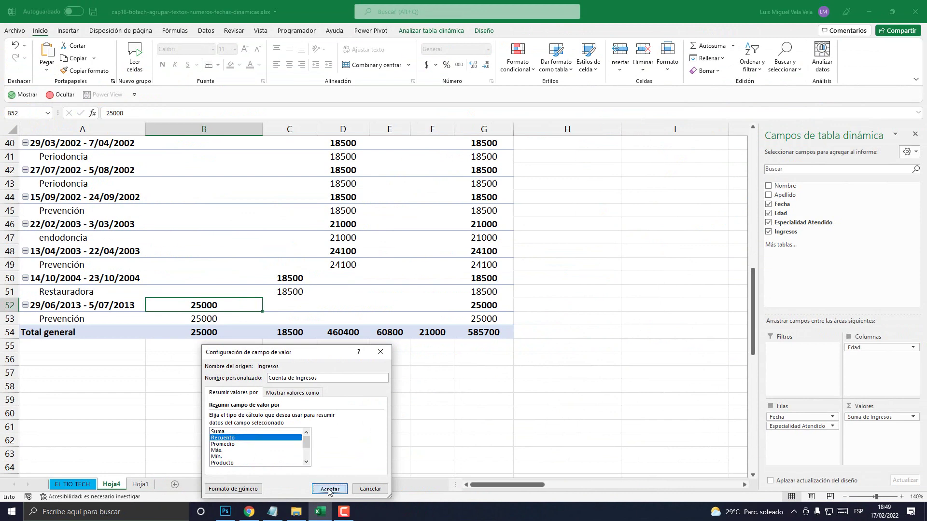
{"action": "left_click", "coordinate": [328, 489]}
Step: Review the income counts of the 17-21 age range by date period, down to the Total general row
{"action": "scroll", "coordinate": [299, 387], "scroll_direction": "up", "scroll_amount": 12}
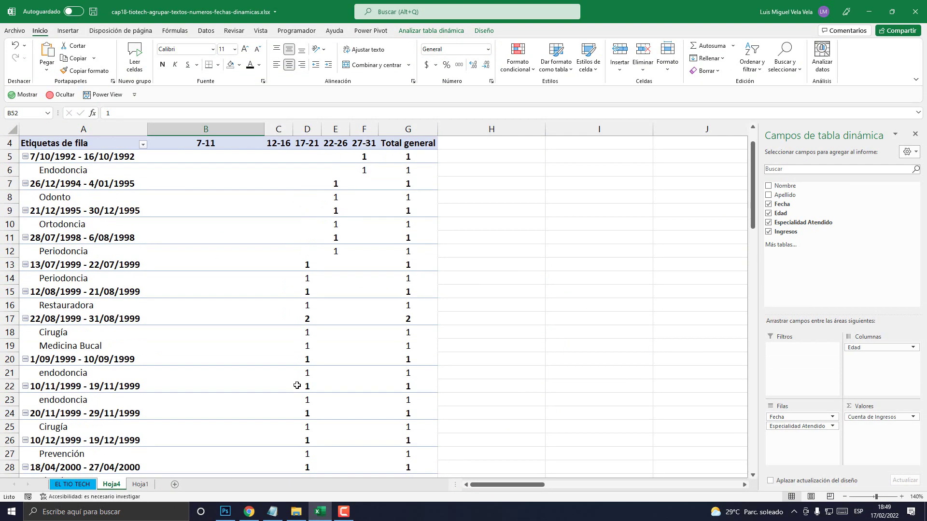
{"action": "left_click", "coordinate": [314, 263]}
{"action": "left_click", "coordinate": [311, 291]}
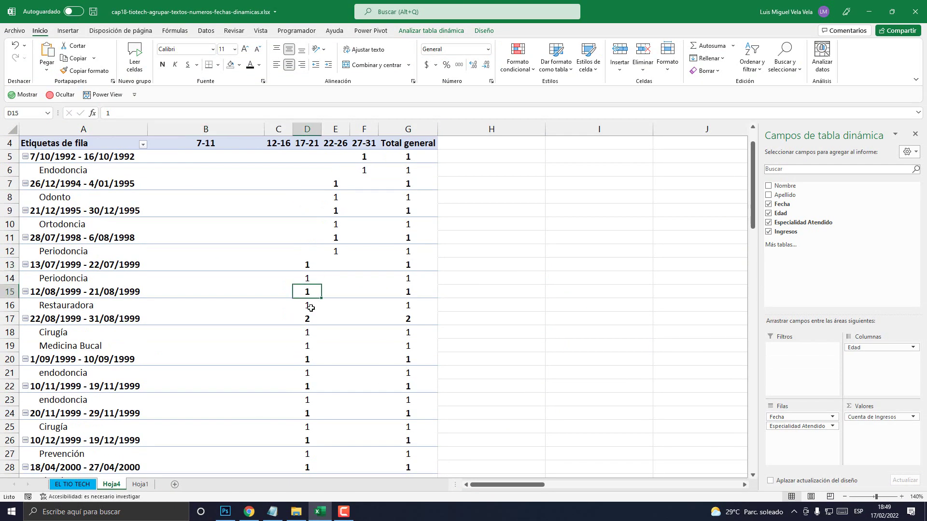
{"action": "left_click", "coordinate": [310, 318]}
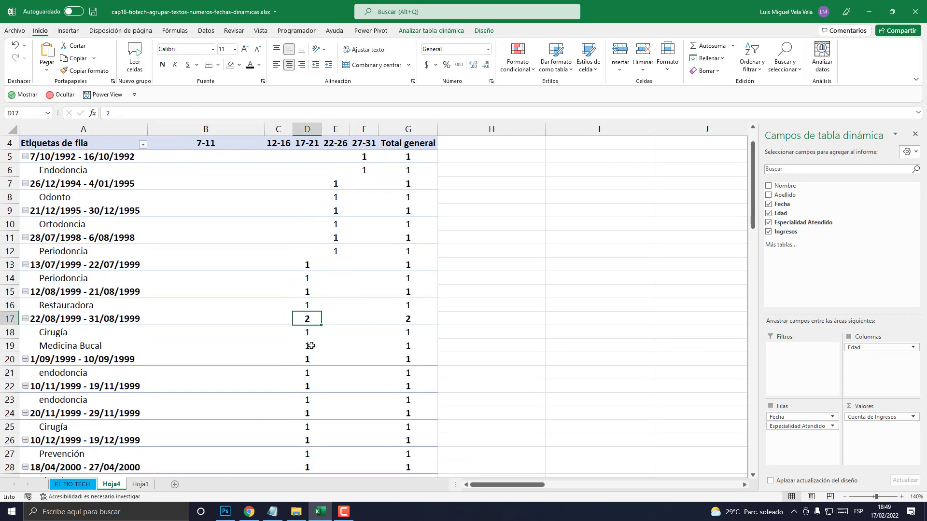
{"action": "scroll", "coordinate": [316, 346], "scroll_direction": "down", "scroll_amount": 12}
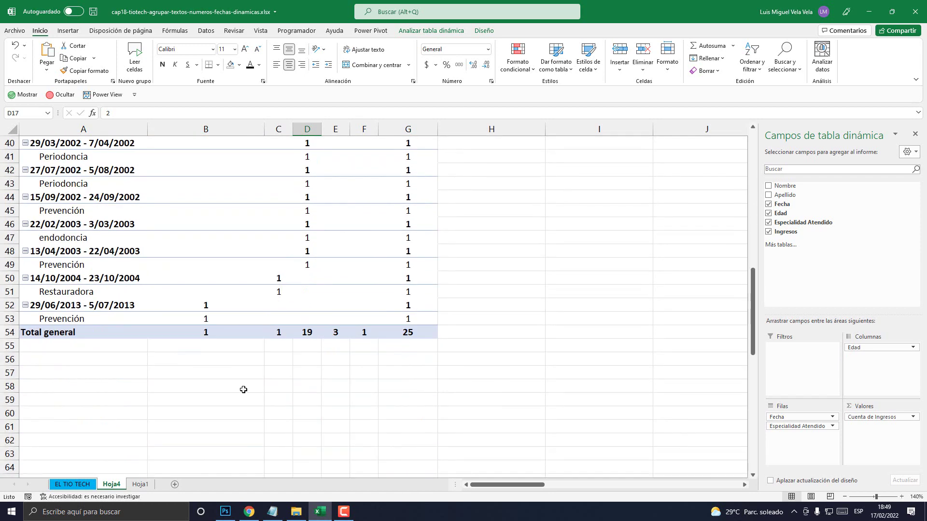
{"action": "scroll", "coordinate": [195, 340], "scroll_direction": "up", "scroll_amount": 13}
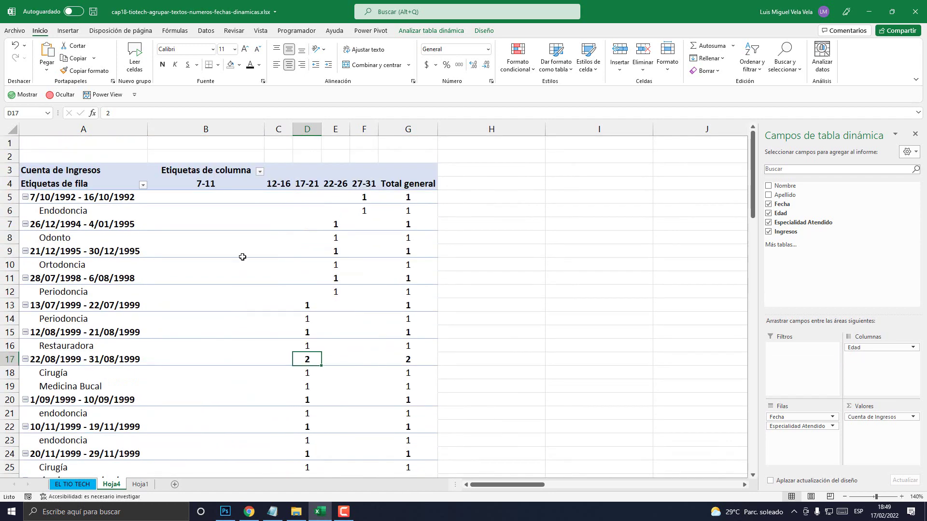
Step: Examine the 7-11 age range's counts for the 29/06/2013 - 5/07/2013 period, its Prevención row and Total general
{"action": "left_click", "coordinate": [213, 187]}
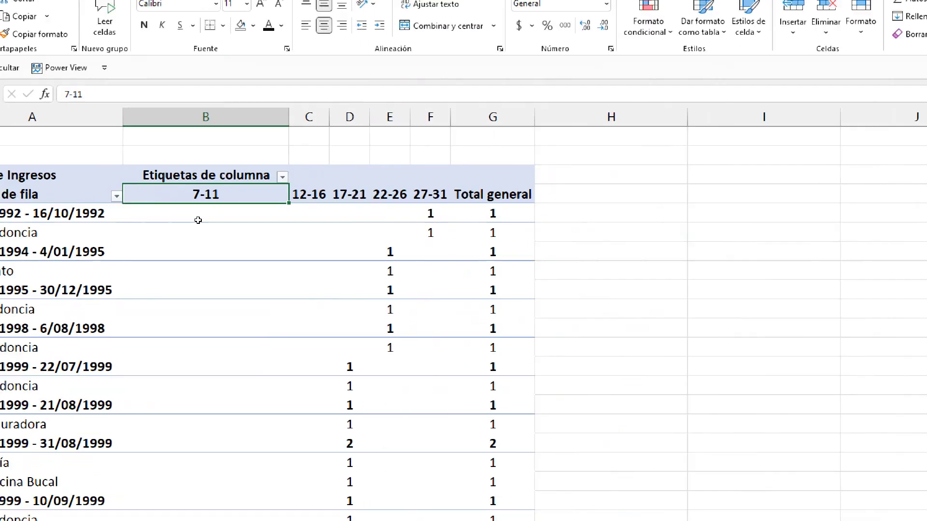
{"action": "scroll", "coordinate": [197, 307], "scroll_direction": "down", "scroll_amount": 12}
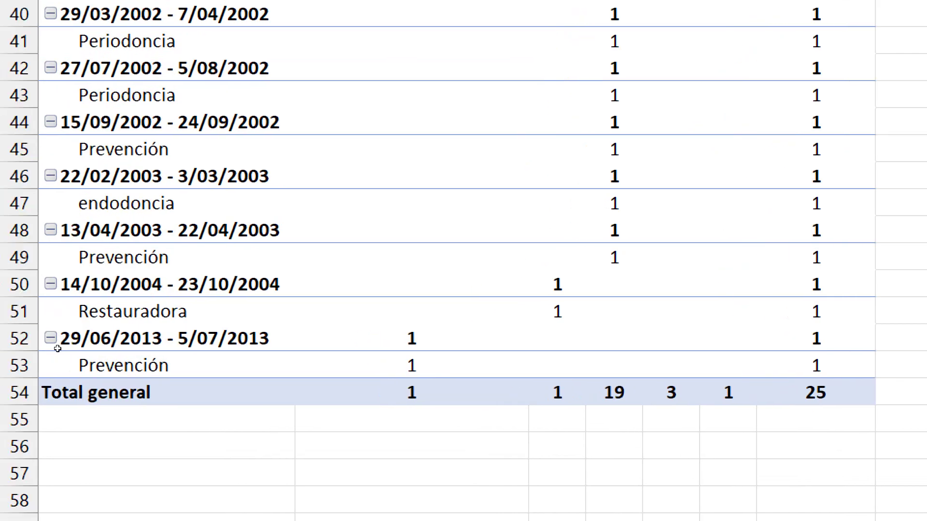
{"action": "left_click", "coordinate": [38, 350]}
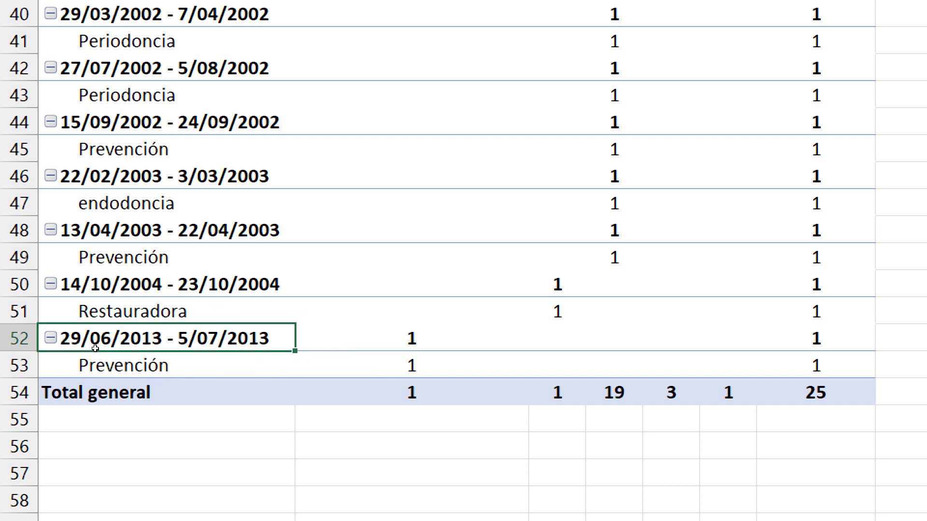
{"action": "key", "text": "Right"}
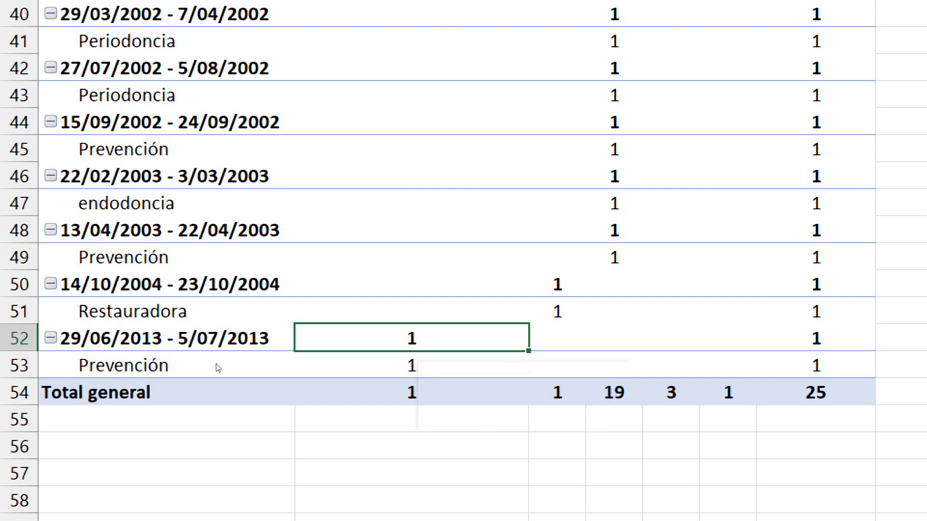
{"action": "key", "text": "Down"}
{"action": "key", "text": "Down"}
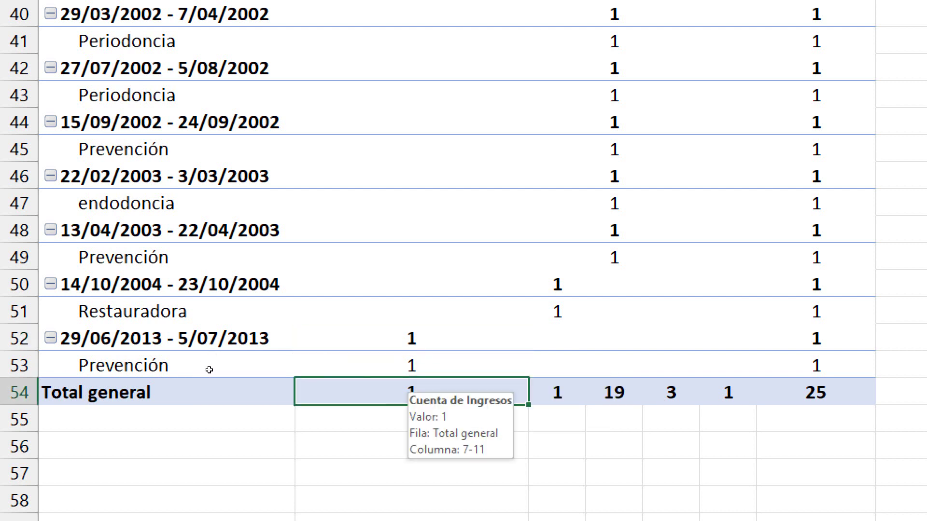
{"action": "key", "text": "Up"}
{"action": "key", "text": "Up"}
{"action": "key", "text": "shift+Down"}
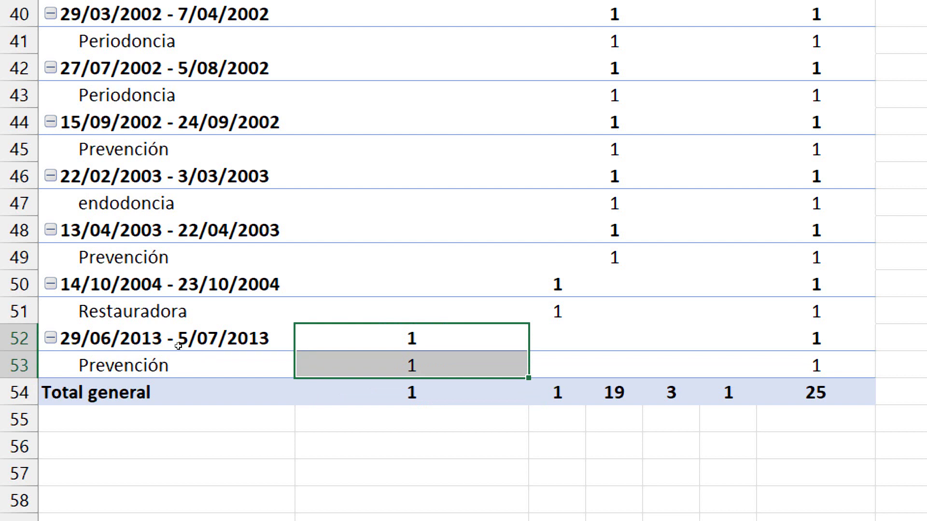
Step: Compare the 29/06/2013 - 5/07/2013 date subtotal with the Prevención count beneath it in the 7-11 column
{"action": "key", "text": "Left"}
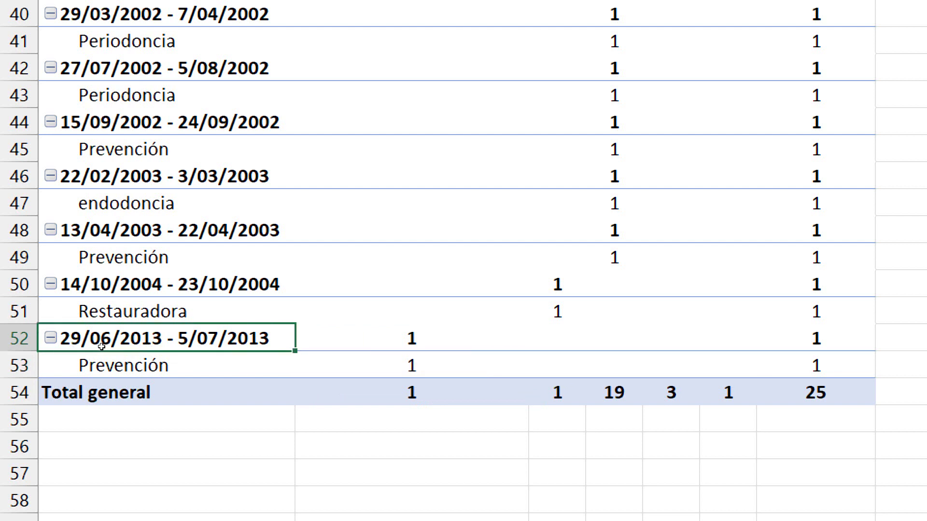
{"action": "key", "text": "shift+Right"}
{"action": "key", "text": "shift+Left"}
{"action": "key", "text": "shift+Right"}
{"action": "key", "text": "shift+Left"}
{"action": "key", "text": "shift+Right"}
{"action": "key", "text": "shift+Left"}
{"action": "left_click", "coordinate": [76, 361]}
{"action": "left_click", "coordinate": [65, 340]}
{"action": "key", "text": "Down"}
{"action": "key", "text": "Right"}
{"action": "key", "text": "Up"}
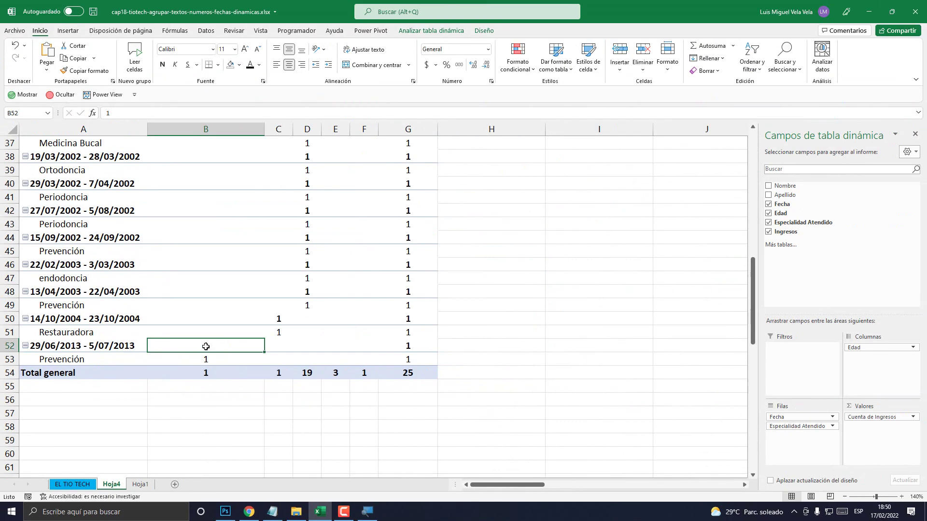
Step: Set the pivot table's subtotals to No mostrar subtotales
{"action": "scroll", "coordinate": [518, 417], "scroll_direction": "up", "scroll_amount": 12}
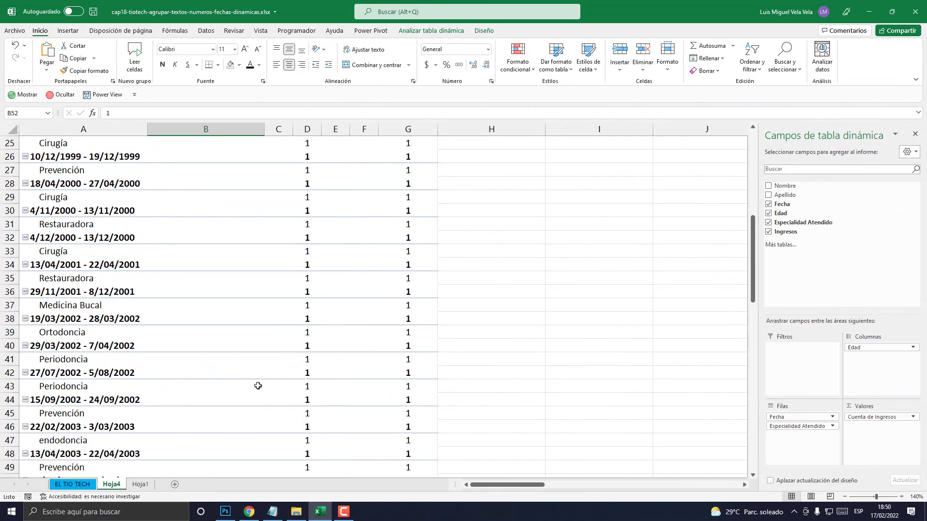
{"action": "left_click", "coordinate": [480, 149]}
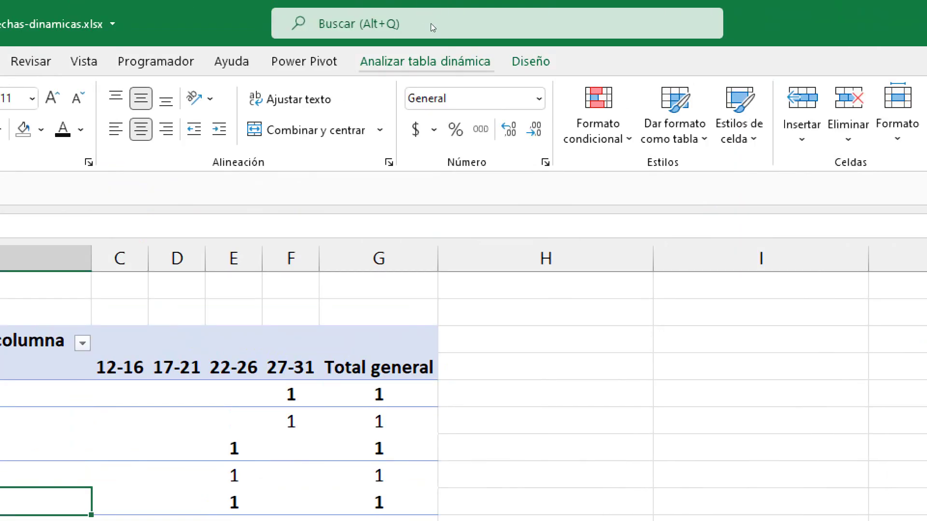
{"action": "left_click", "coordinate": [437, 32]}
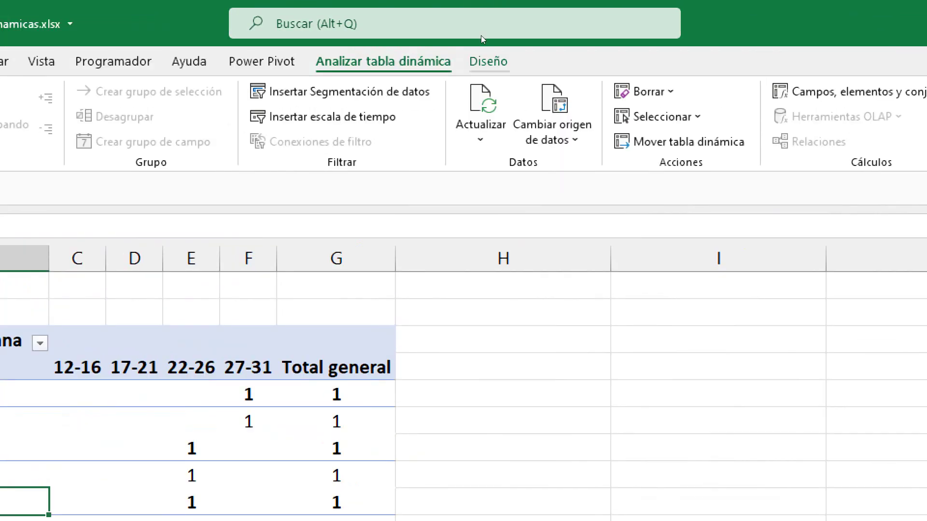
{"action": "left_click", "coordinate": [482, 32]}
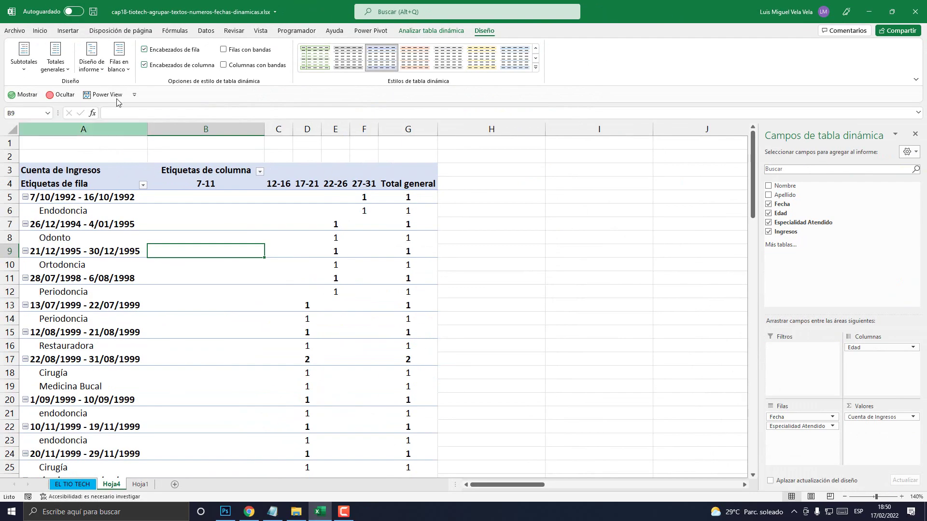
{"action": "left_click", "coordinate": [61, 70]}
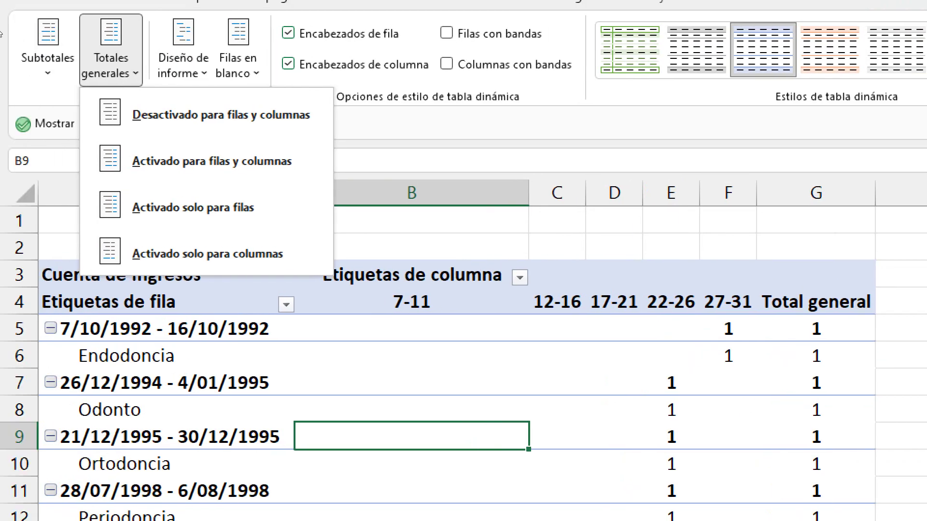
{"action": "left_click", "coordinate": [11, 58]}
{"action": "left_click", "coordinate": [11, 59]}
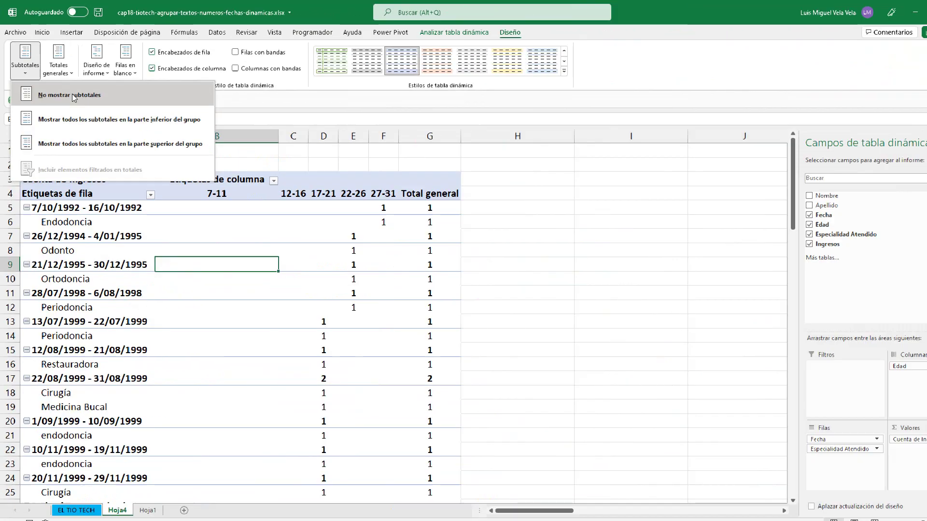
{"action": "left_click", "coordinate": [145, 141]}
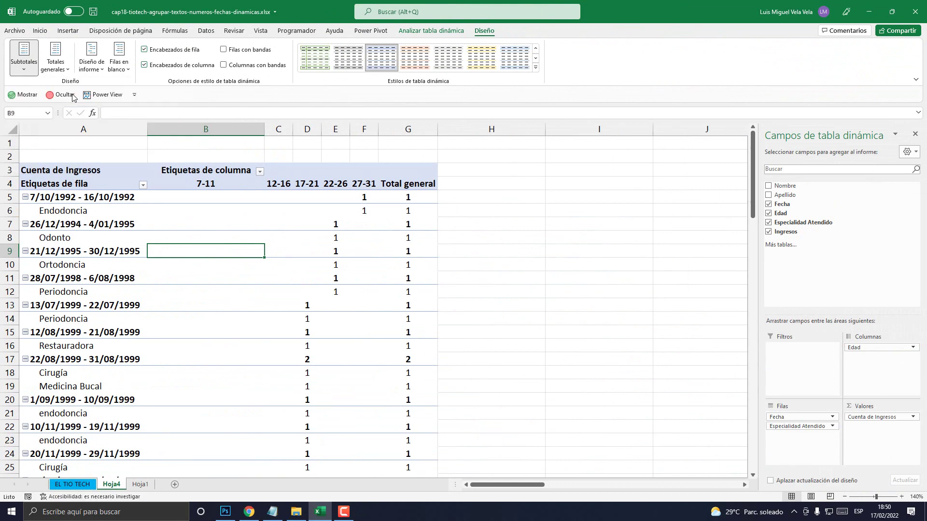
Step: Check the Total general, Prevención and 29/06/2013 - 5/07/2013 rows at the end of the pivot table without subtotals
{"action": "scroll", "coordinate": [306, 324], "scroll_direction": "down", "scroll_amount": 13}
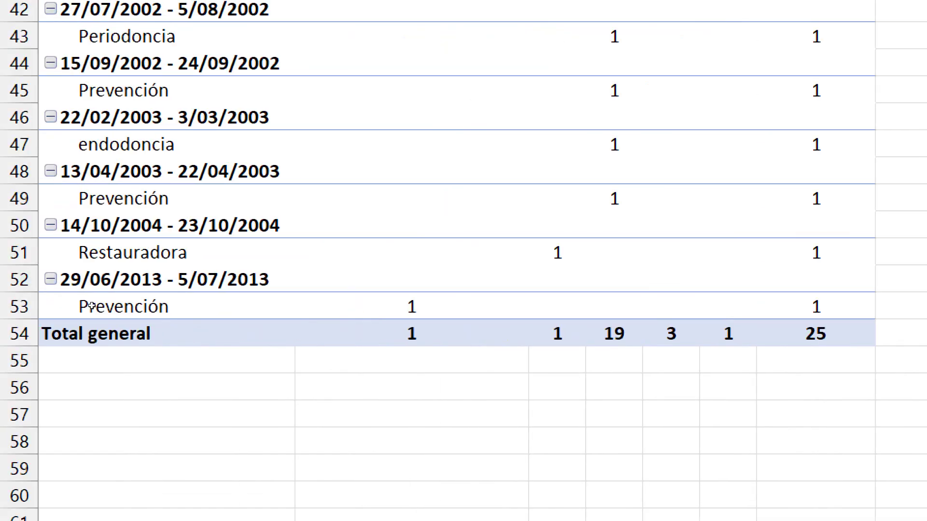
{"action": "left_click", "coordinate": [54, 332]}
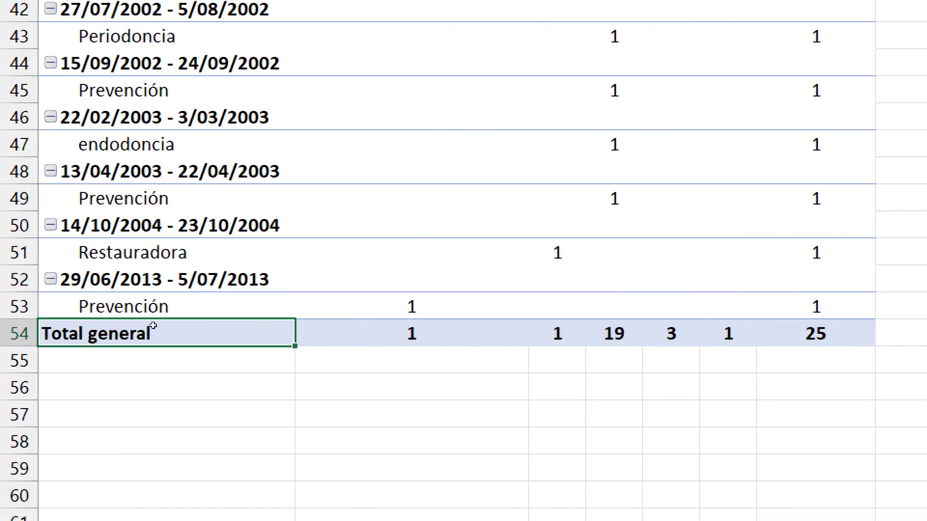
{"action": "key", "text": "shift+Right"}
{"action": "key", "text": "Right"}
{"action": "key", "text": "Up"}
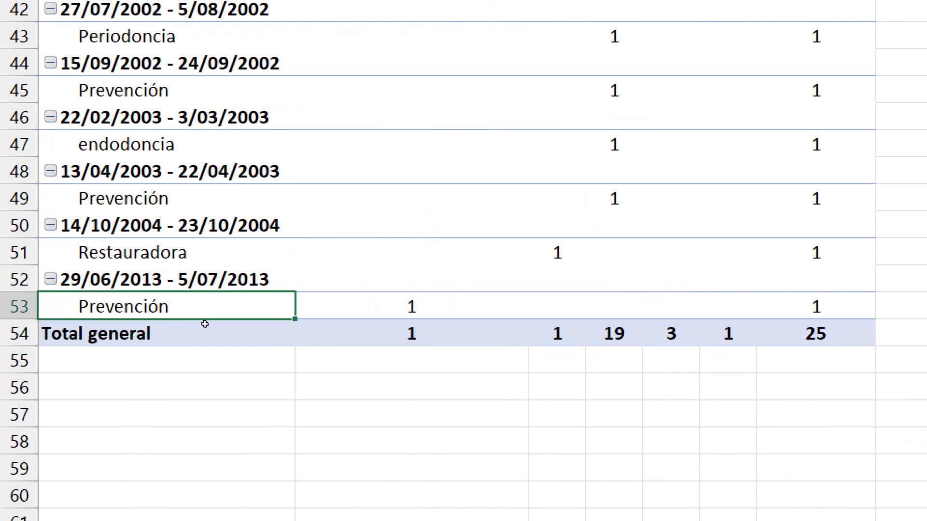
{"action": "key", "text": "Left"}
{"action": "key", "text": "Up"}
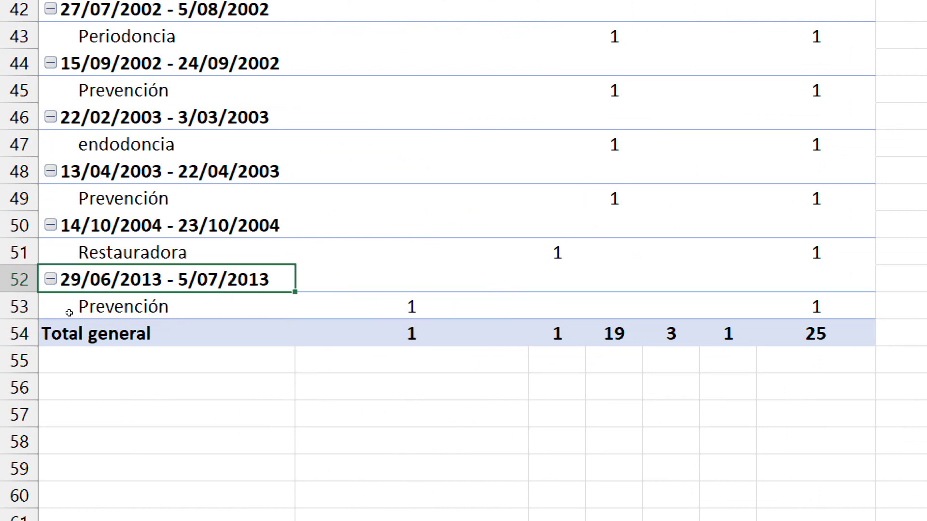
{"action": "key", "text": "Down"}
{"action": "key", "text": "Right"}
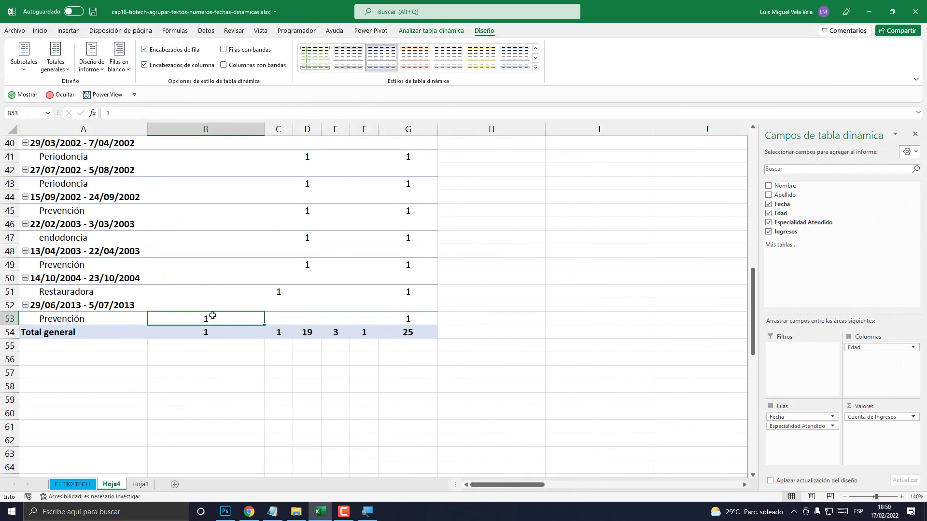
Step: Widen the 12-16 age range column and apply centre alignment to columns C to G
{"action": "scroll", "coordinate": [209, 318], "scroll_direction": "up", "scroll_amount": 14}
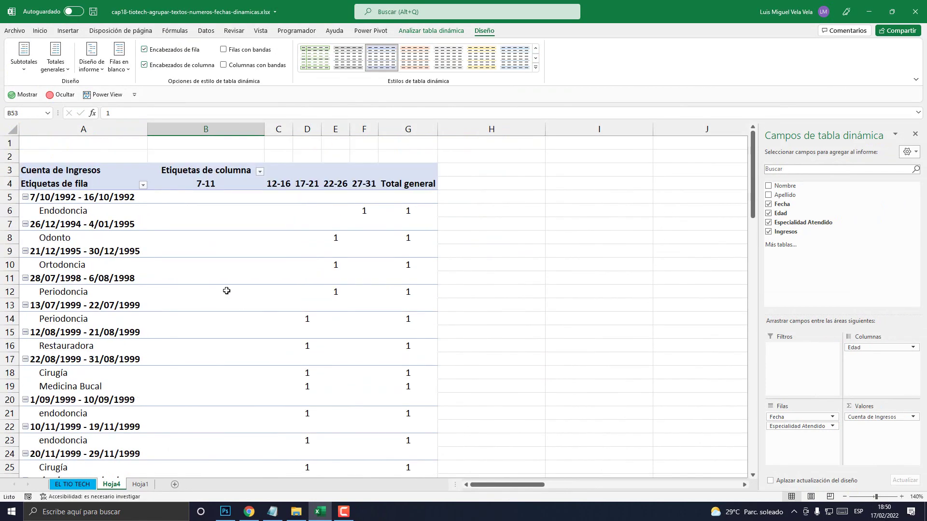
{"action": "left_click", "coordinate": [216, 185]}
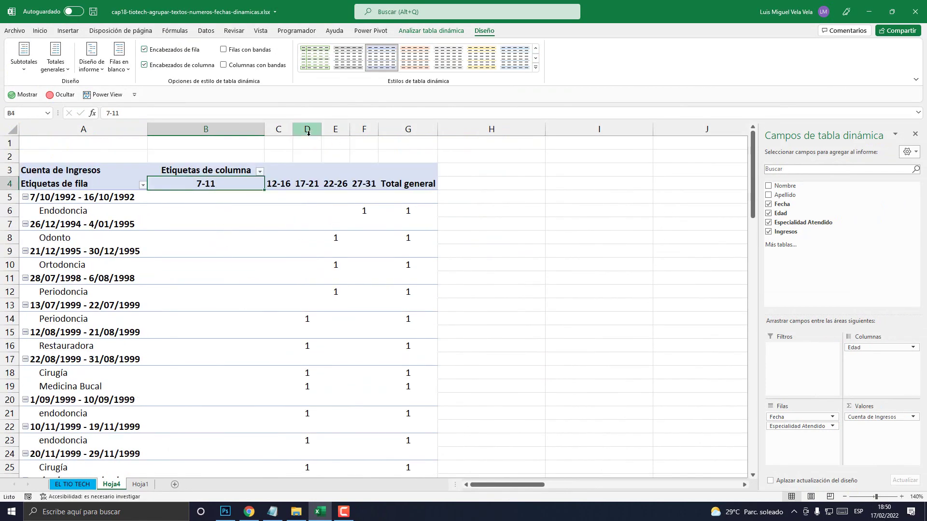
{"action": "left_click_drag", "start_coordinate": [292, 130], "coordinate": [451, 129]}
{"action": "left_click", "coordinate": [293, 184]}
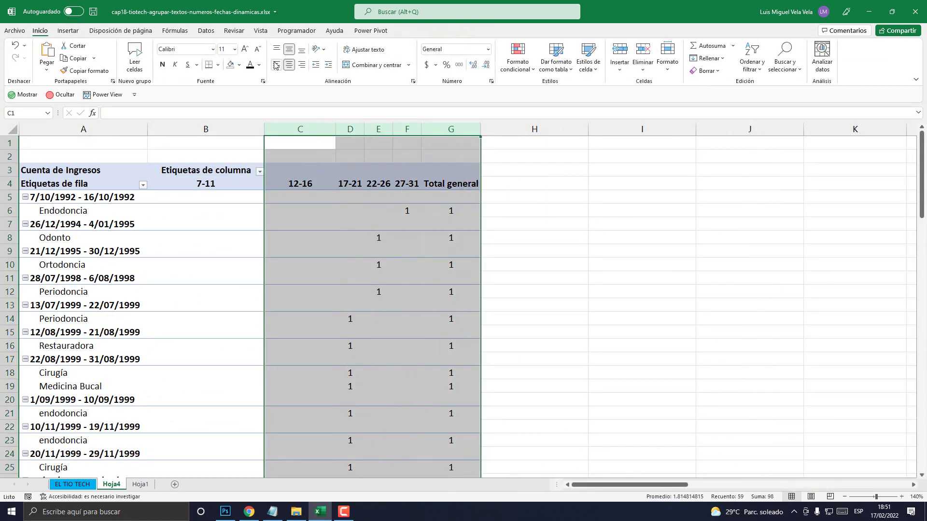
{"action": "left_click", "coordinate": [290, 66]}
{"action": "left_click", "coordinate": [289, 66]}
Step: Highlight the entire 12-16 age range column with a yellow fill
{"action": "left_click", "coordinate": [302, 187]}
{"action": "left_click", "coordinate": [316, 130]}
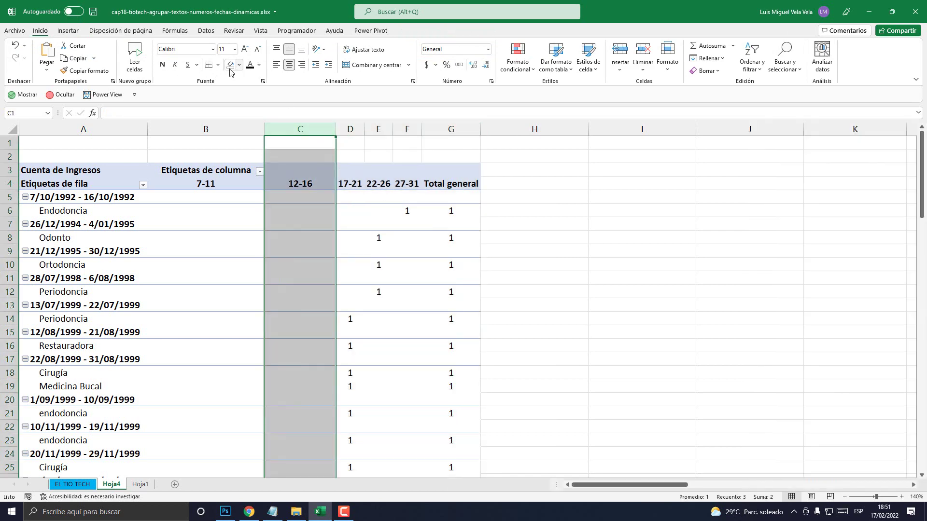
{"action": "left_click", "coordinate": [239, 65]}
{"action": "left_click", "coordinate": [255, 157]}
Step: Examine the highlighted 12-16 column's Restauradora count in the 14/10/2004 - 23/10/2004 period
{"action": "left_click", "coordinate": [300, 186]}
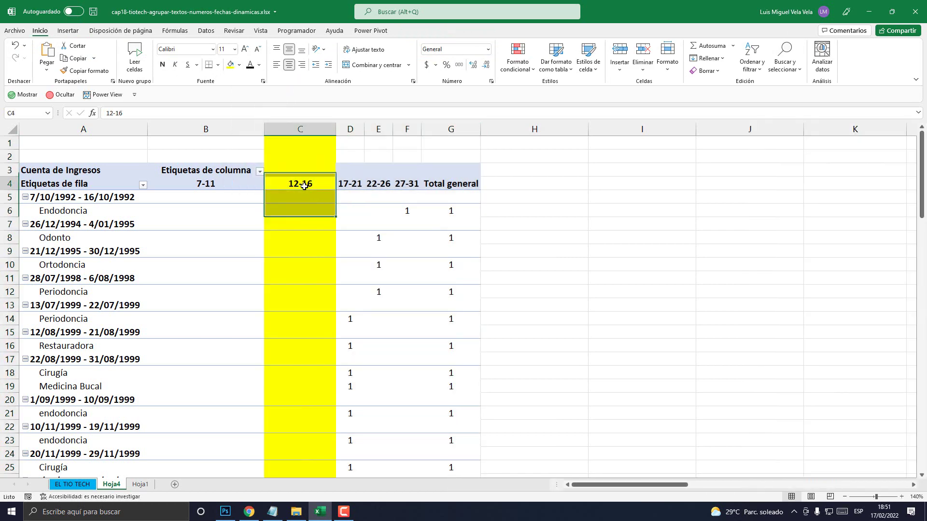
{"action": "scroll", "coordinate": [305, 241], "scroll_direction": "down", "scroll_amount": 3}
{"action": "scroll", "coordinate": [305, 241], "scroll_direction": "down", "scroll_amount": 11}
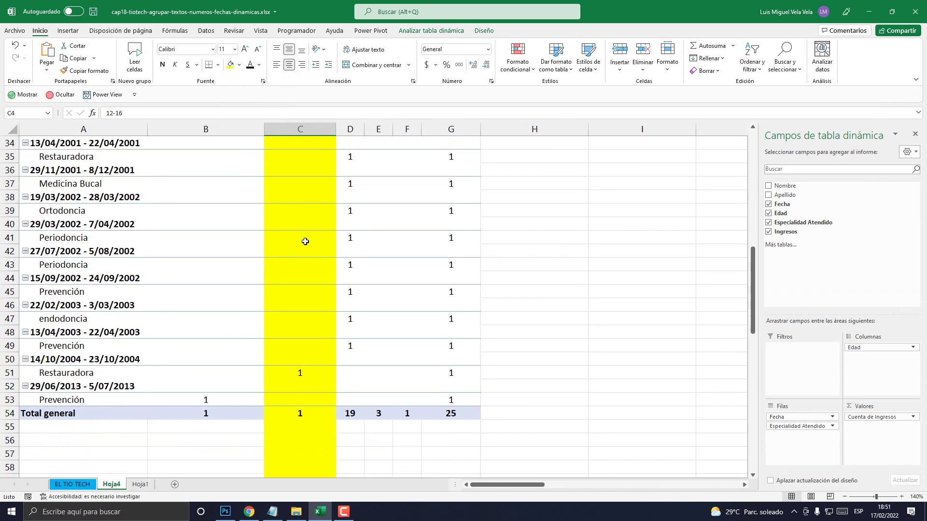
{"action": "left_click", "coordinate": [81, 237]}
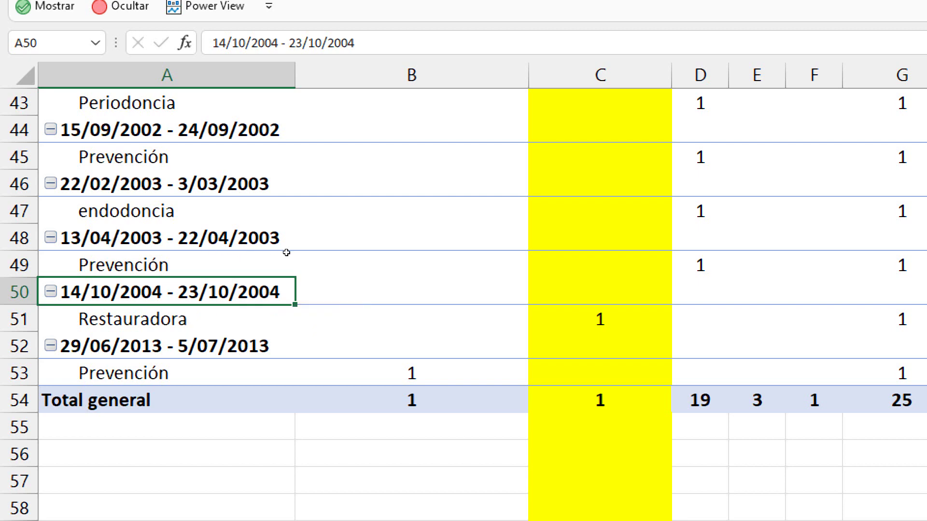
{"action": "key", "text": "Down"}
{"action": "key", "text": "Right"}
{"action": "key", "text": "Right"}
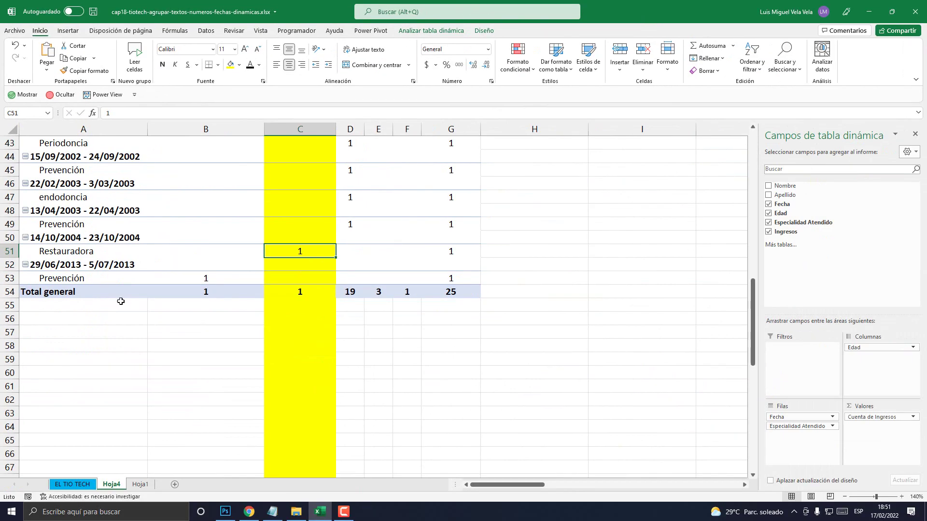
Step: Examine the date period row labels and the 7-11, 12-16 and 17-21 age range headings at the start of the pivot table
{"action": "scroll", "coordinate": [315, 446], "scroll_direction": "up", "scroll_amount": 14}
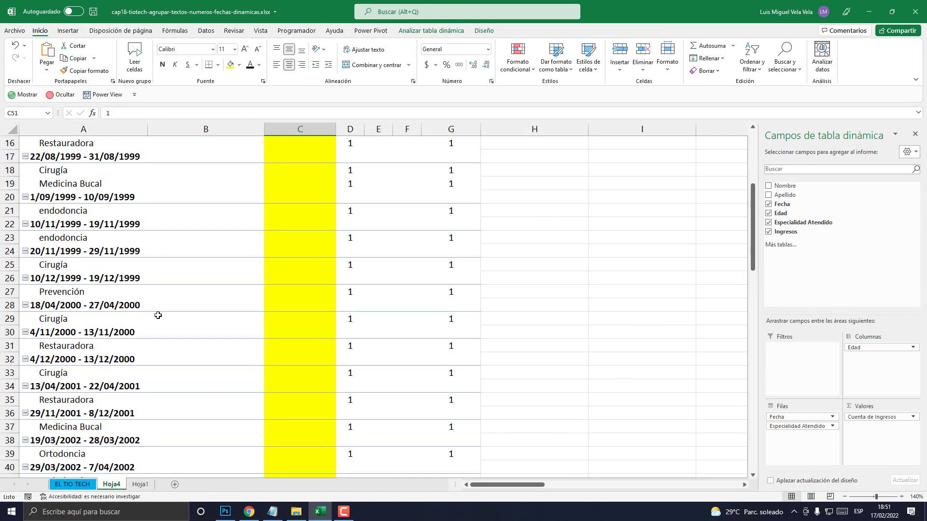
{"action": "left_click", "coordinate": [74, 131]}
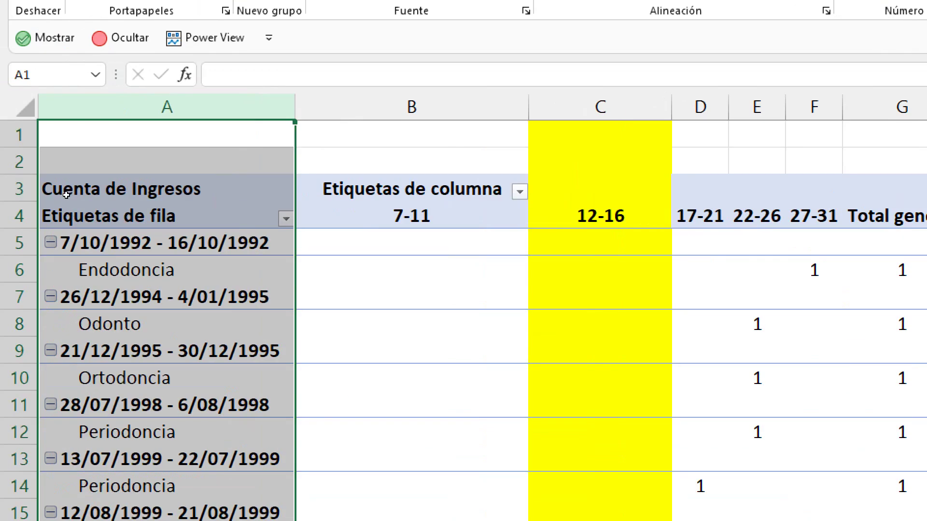
{"action": "left_click", "coordinate": [73, 209]}
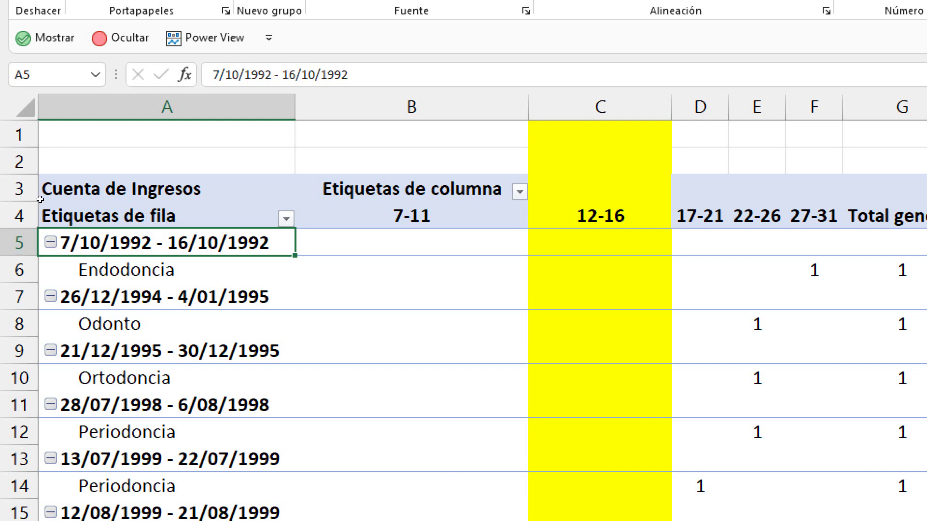
{"action": "left_click", "coordinate": [309, 107]}
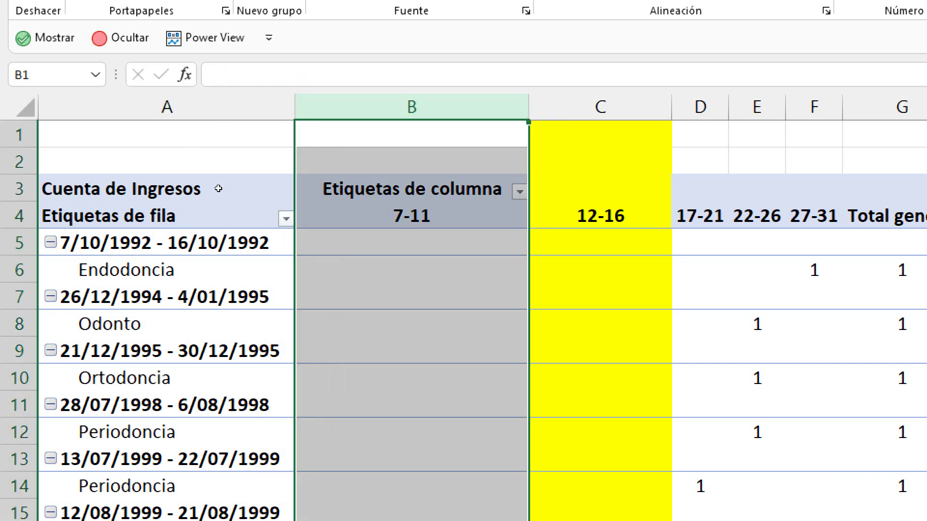
{"action": "key", "text": "Down"}
{"action": "key", "text": "Down"}
{"action": "key", "text": "Down"}
{"action": "key", "text": "Right"}
{"action": "key", "text": "Right"}
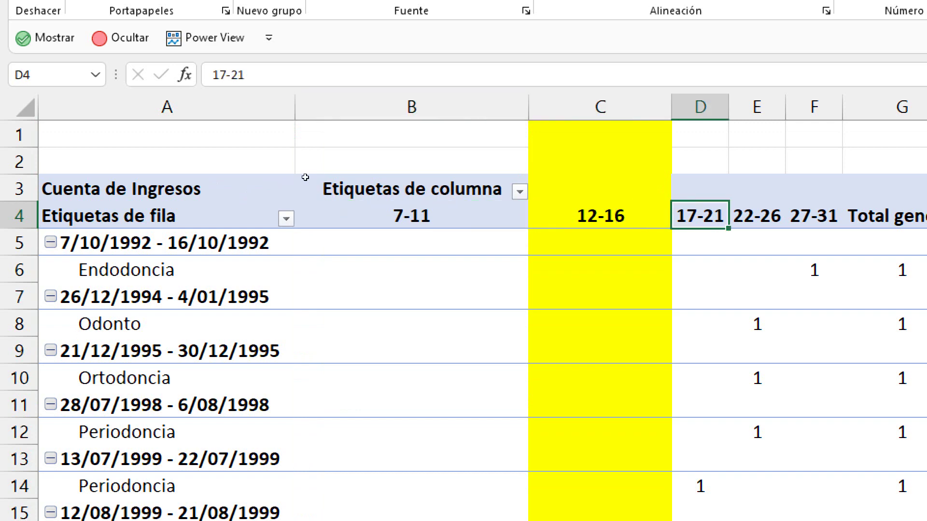
{"action": "key", "text": "Left"}
{"action": "key", "text": "Left"}
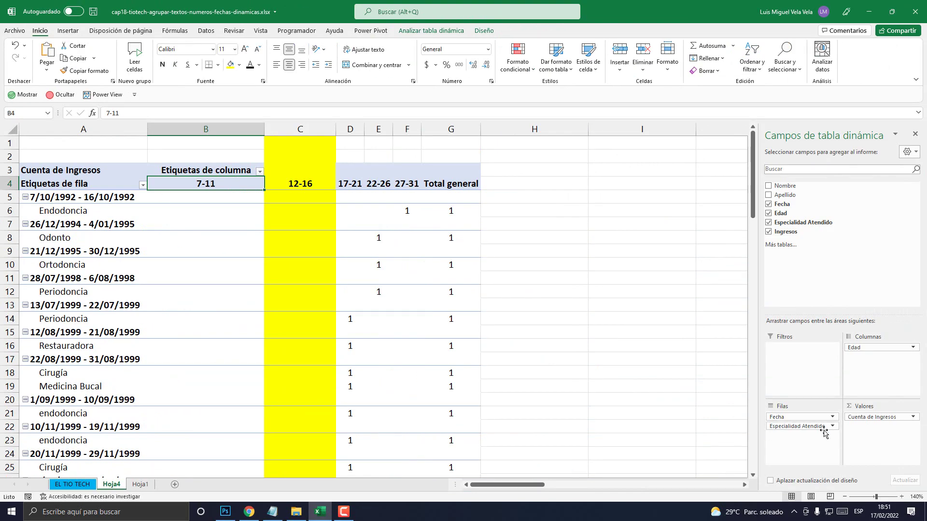
Step: Open the grouping settings for the date row labels and select Meses instead of Días
{"action": "left_click", "coordinate": [73, 251]}
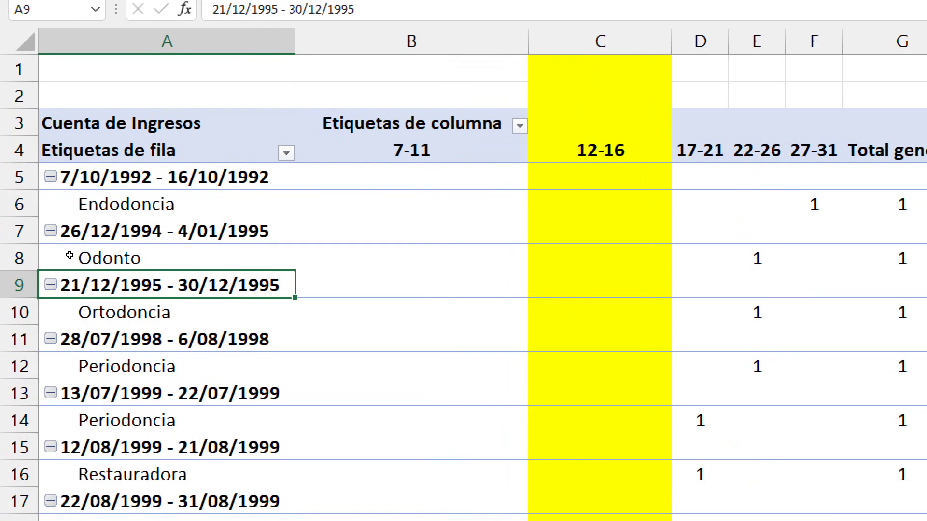
{"action": "right_click", "coordinate": [71, 251]}
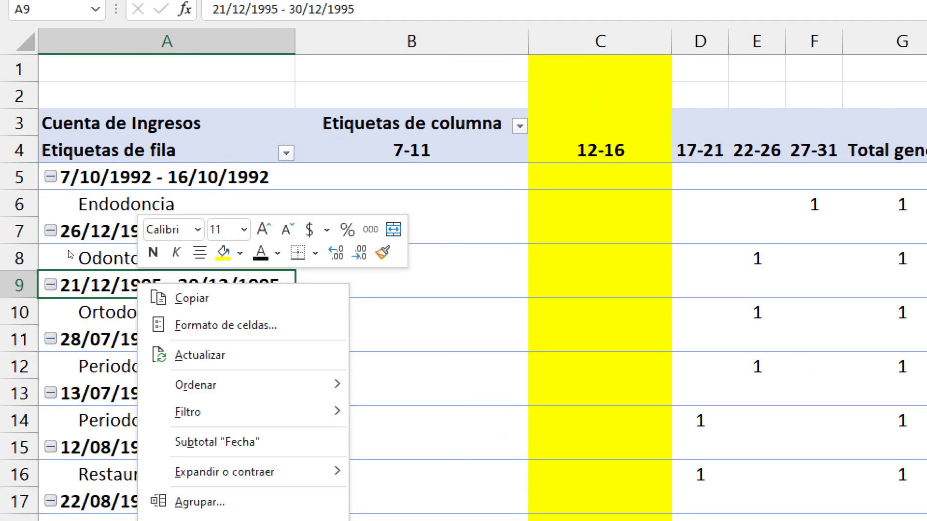
{"action": "key", "text": "Up"}
{"action": "key", "text": "Up"}
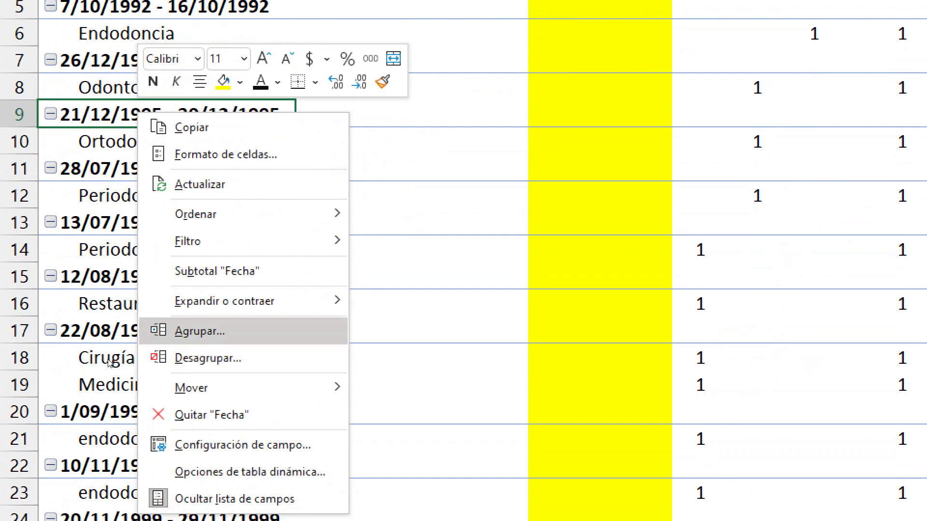
{"action": "key", "text": "Return"}
{"action": "key", "text": "Tab"}
{"action": "key", "text": "Down"}
{"action": "key", "text": "space"}
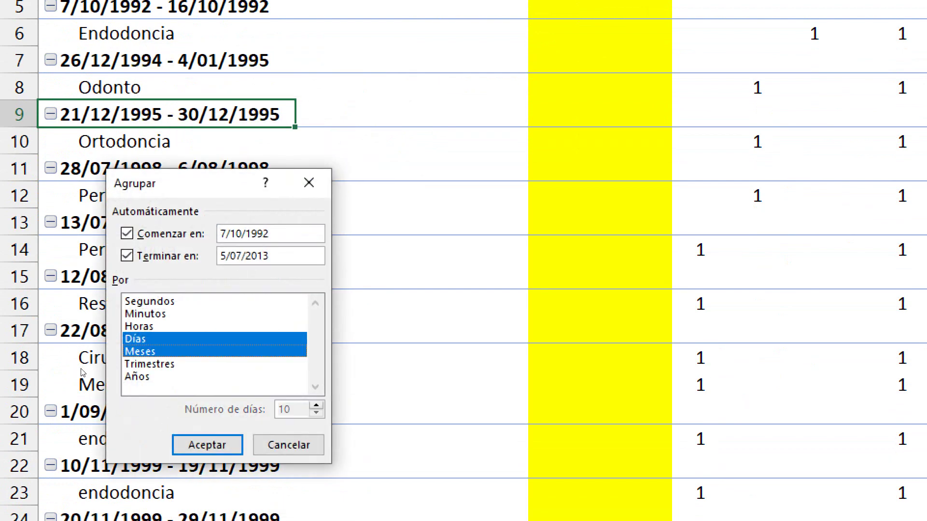
{"action": "key", "text": "Up"}
{"action": "key", "text": "space"}
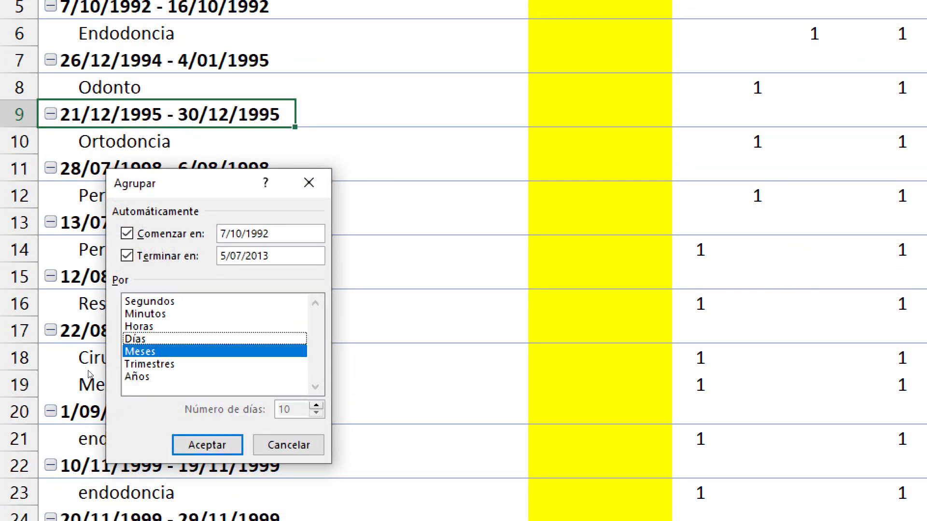
Step: Add Años to the date grouping and apply it, replacing the existing data on the sheet
{"action": "key", "text": "Down"}
{"action": "key", "text": "Down"}
{"action": "key", "text": "Down"}
{"action": "key", "text": "space"}
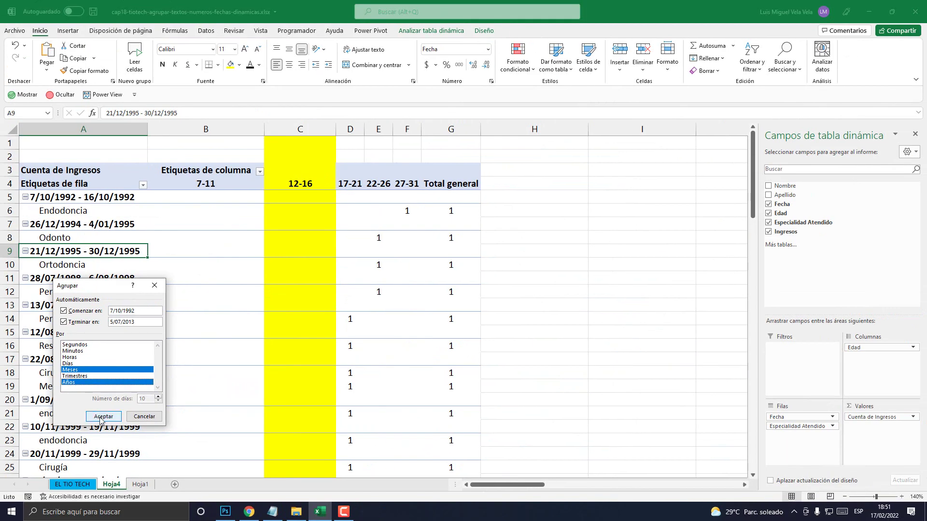
{"action": "left_click", "coordinate": [207, 444]}
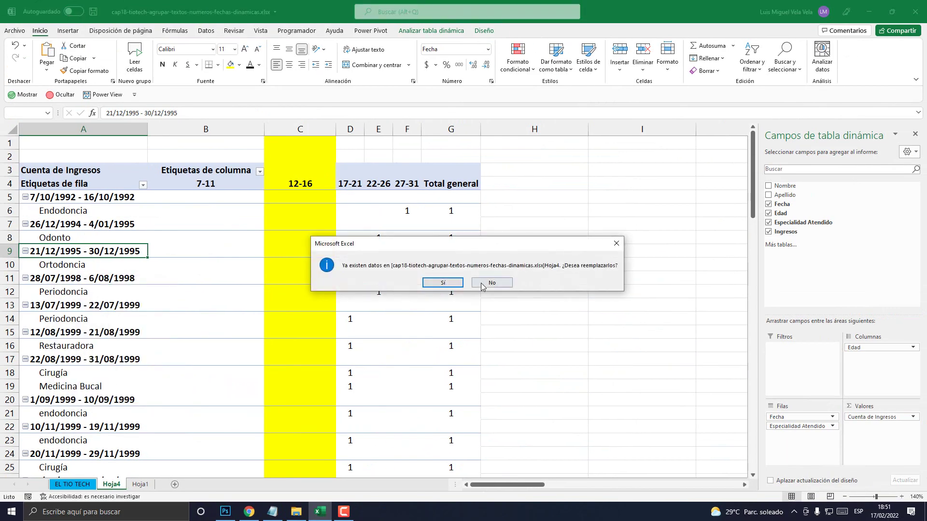
{"action": "left_click", "coordinate": [444, 283]}
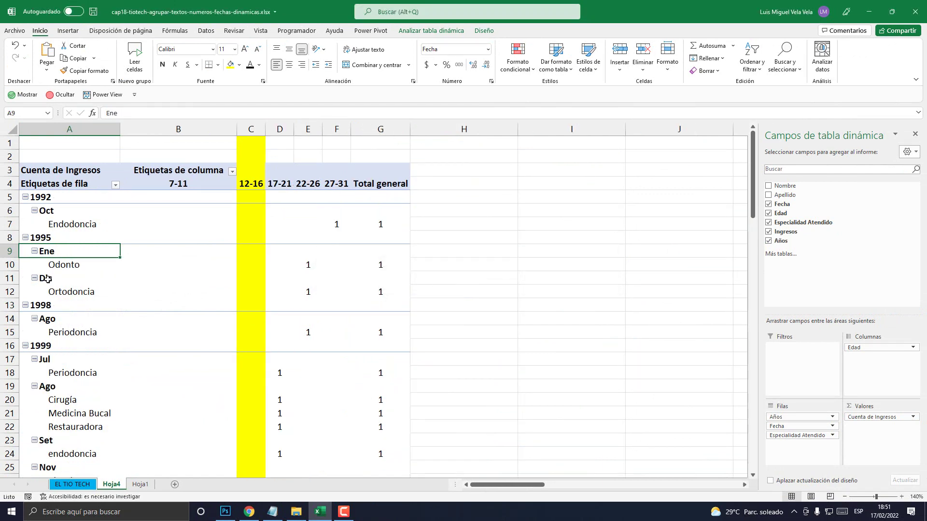
Step: Examine the October 1992 Endodoncia and January 1995 Odonto counts by age range in the regrouped pivot table
{"action": "left_click", "coordinate": [44, 199]}
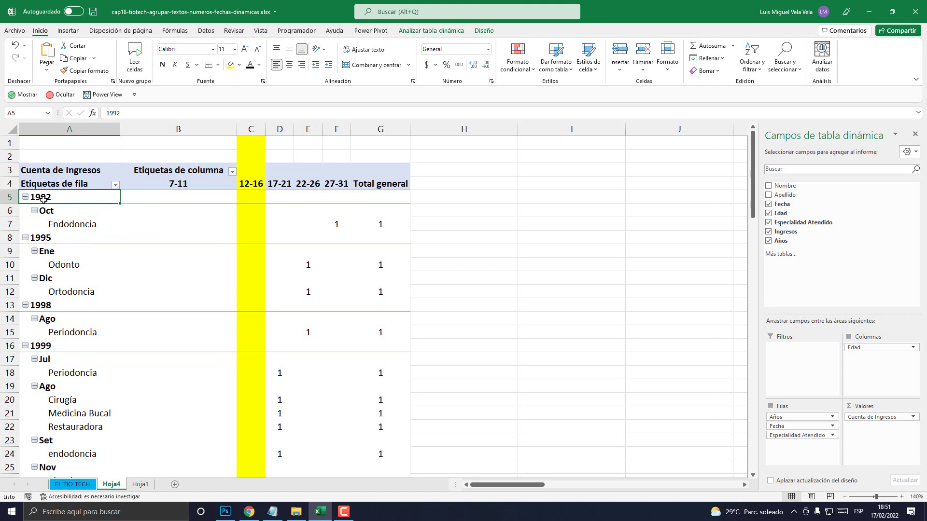
{"action": "key", "text": "Down"}
{"action": "key", "text": "Down"}
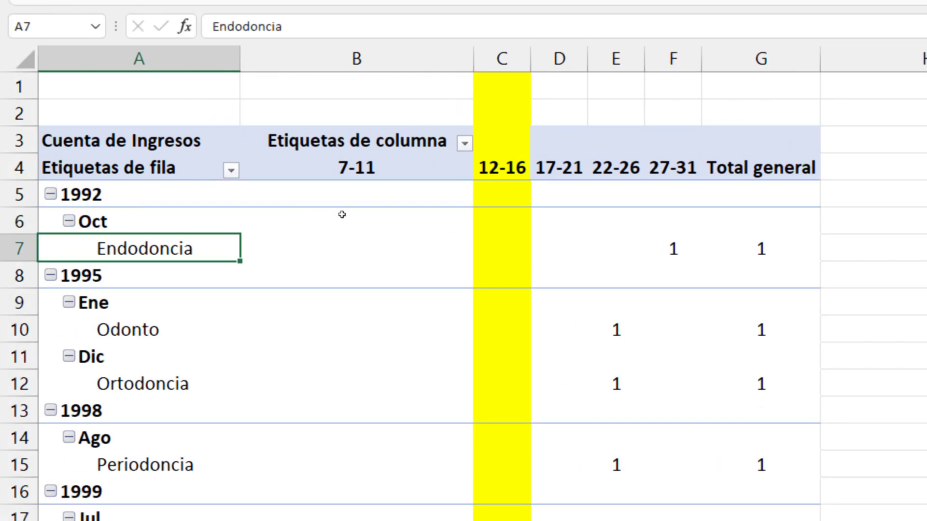
{"action": "key", "text": "ctrl+Right"}
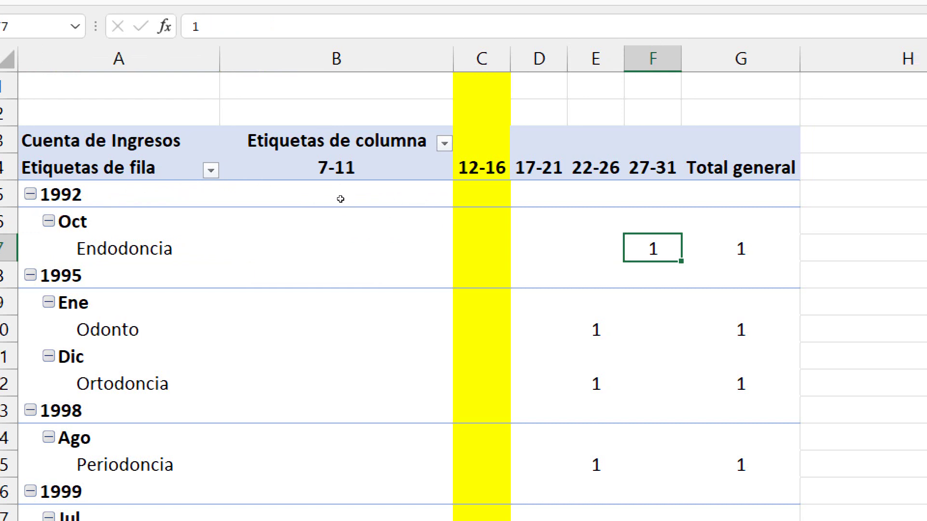
{"action": "key", "text": "ctrl+Left"}
{"action": "key", "text": "Down"}
{"action": "key", "text": "Down"}
{"action": "key", "text": "Down"}
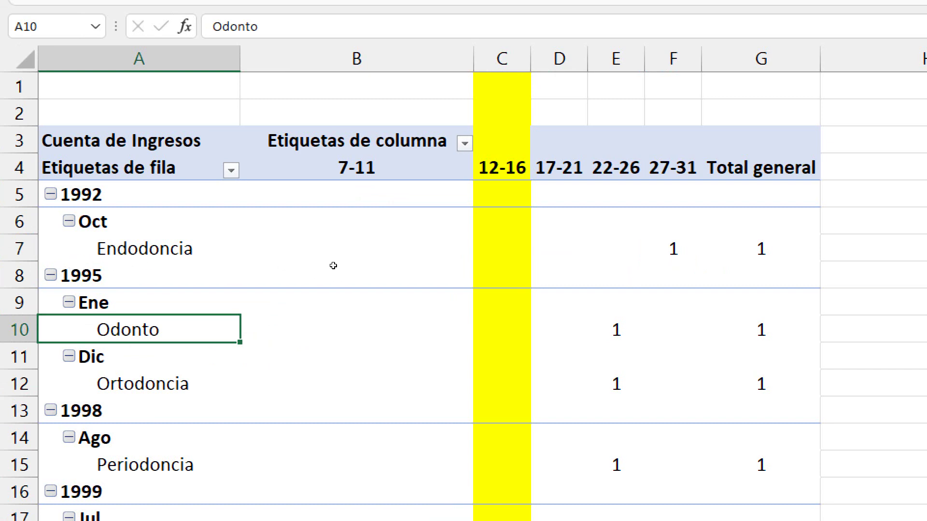
{"action": "key", "text": "ctrl+Right"}
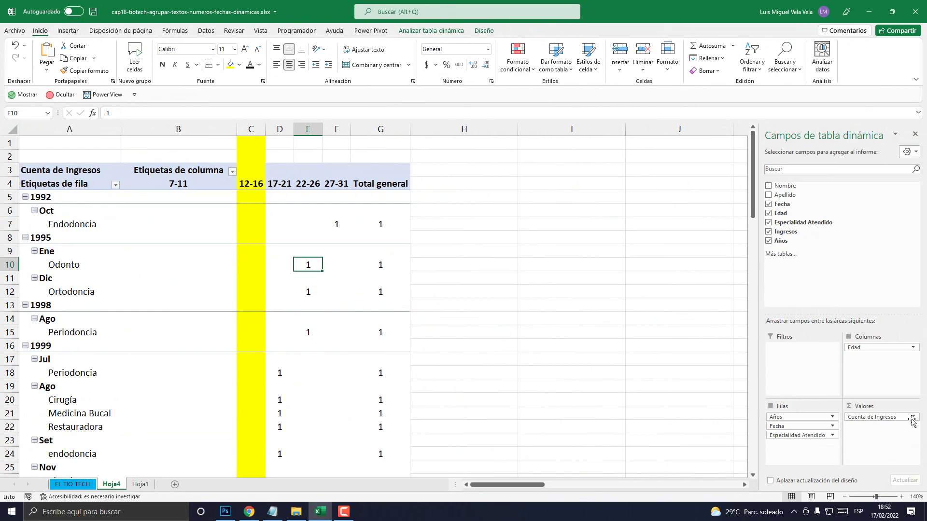
Step: Remove the Fecha field from the pivot table rows, keeping Años and Especialidad Atendido
{"action": "key", "text": "super+plus"}
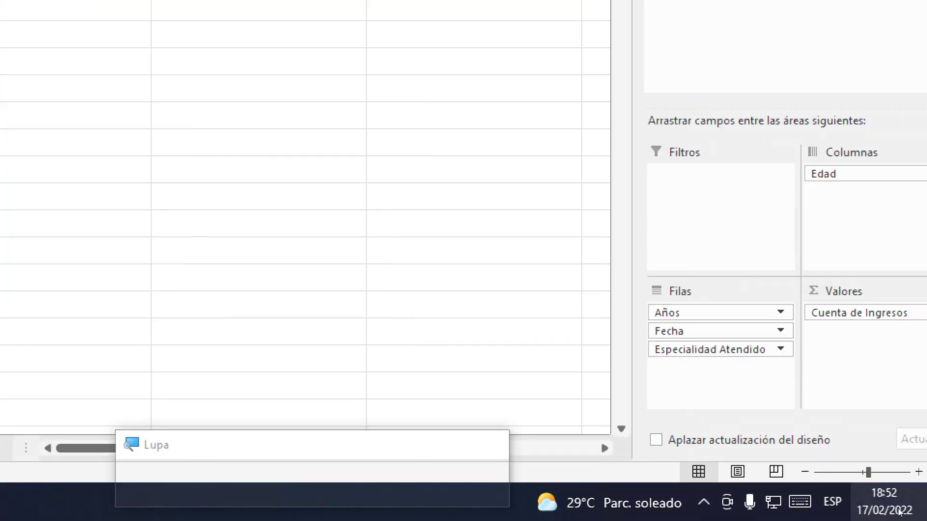
{"action": "left_click_drag", "start_coordinate": [783, 425], "coordinate": [819, 425]}
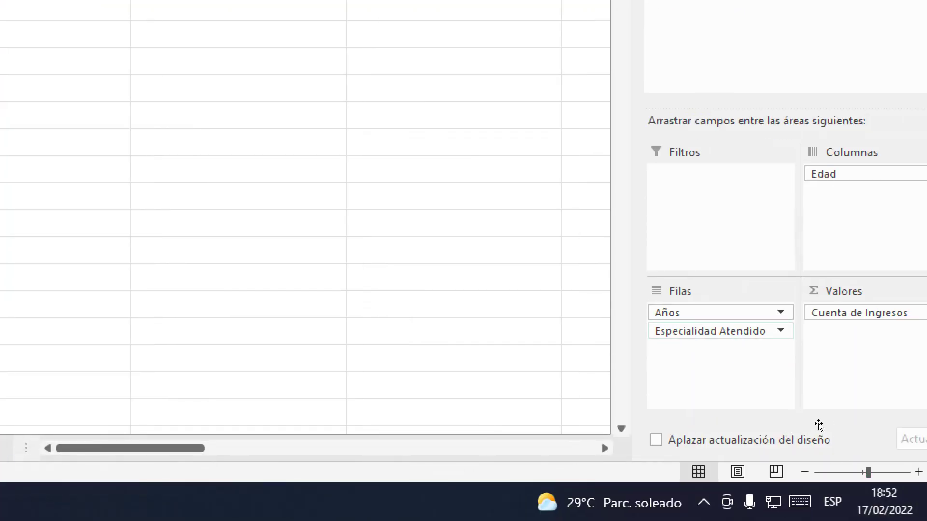
{"action": "key", "text": "super+Escape"}
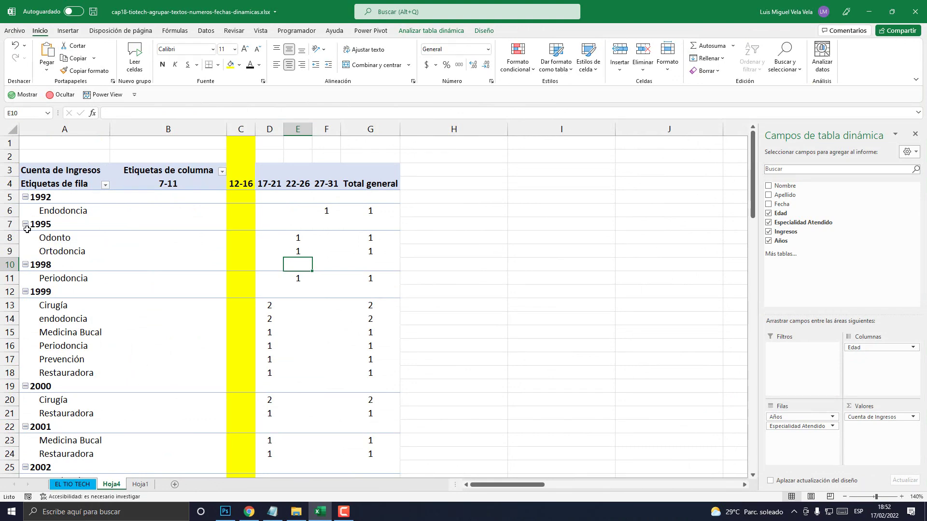
Step: Examine the specialties listed under each year, from 1992 Endodoncia down to 2013 Prevención
{"action": "left_click", "coordinate": [56, 210]}
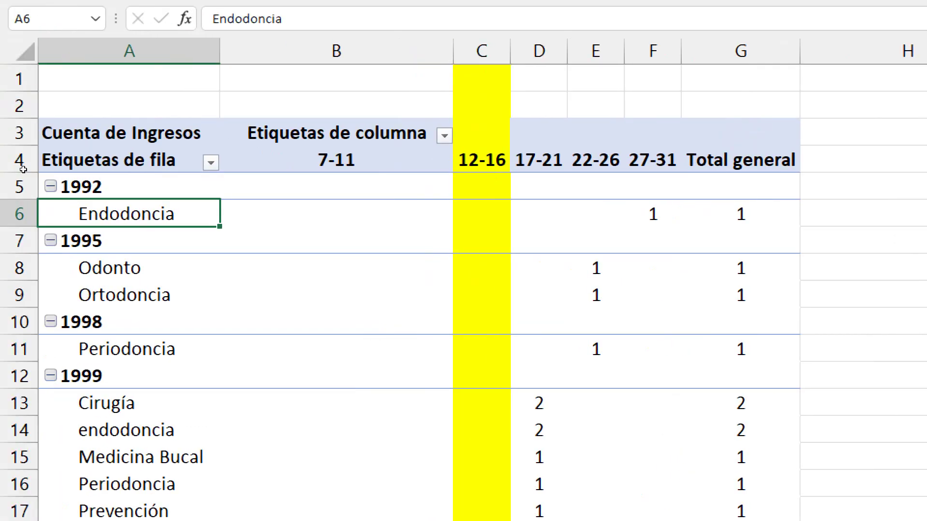
{"action": "scroll", "coordinate": [155, 240], "scroll_direction": "down", "scroll_amount": 8}
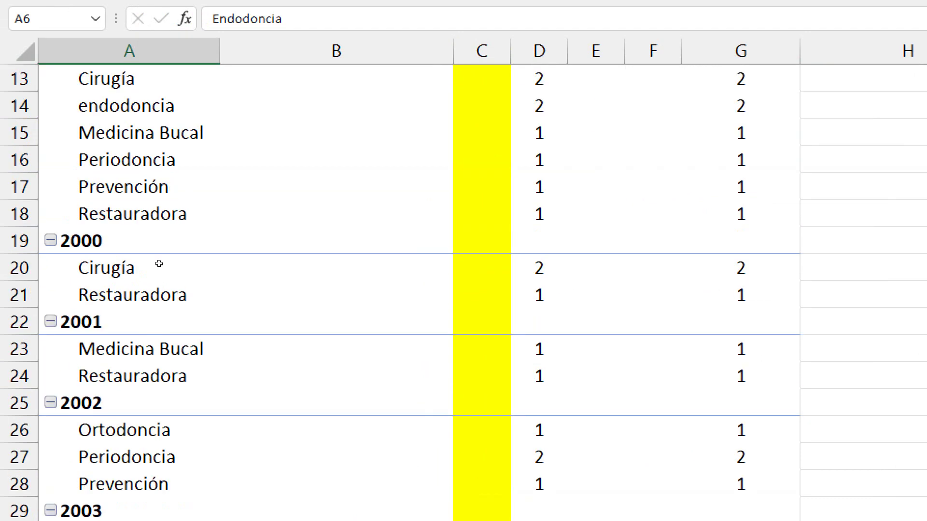
{"action": "key", "text": "ctrl+Down"}
{"action": "key", "text": "Right"}
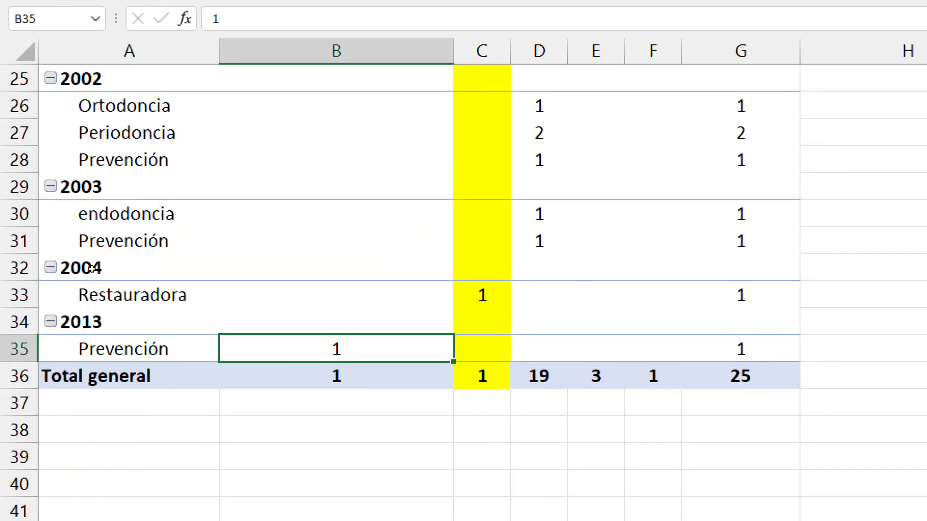
{"action": "key", "text": "Left"}
{"action": "key", "text": "Up"}
{"action": "key", "text": "Down"}
{"action": "key", "text": "shift+Up"}
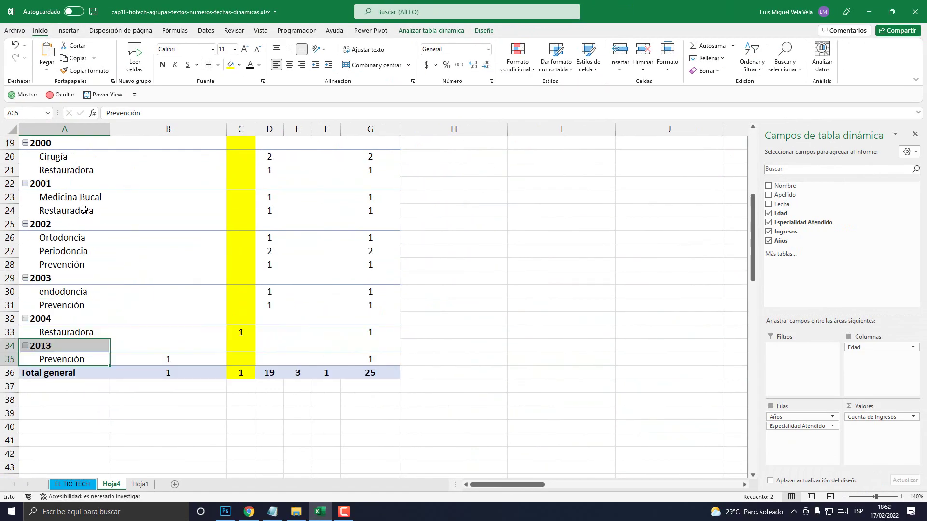
Step: Widen the 17-21 age range column and highlight the entire column with a light green fill
{"action": "scroll", "coordinate": [238, 241], "scroll_direction": "up", "scroll_amount": 6}
{"action": "left_click", "coordinate": [240, 185]}
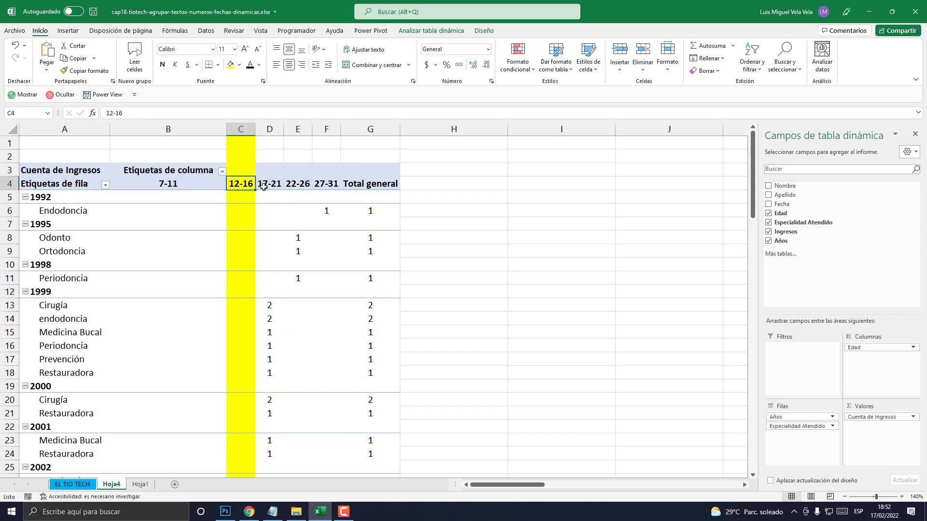
{"action": "left_click_drag", "start_coordinate": [284, 129], "coordinate": [368, 129]}
{"action": "left_click", "coordinate": [315, 182]}
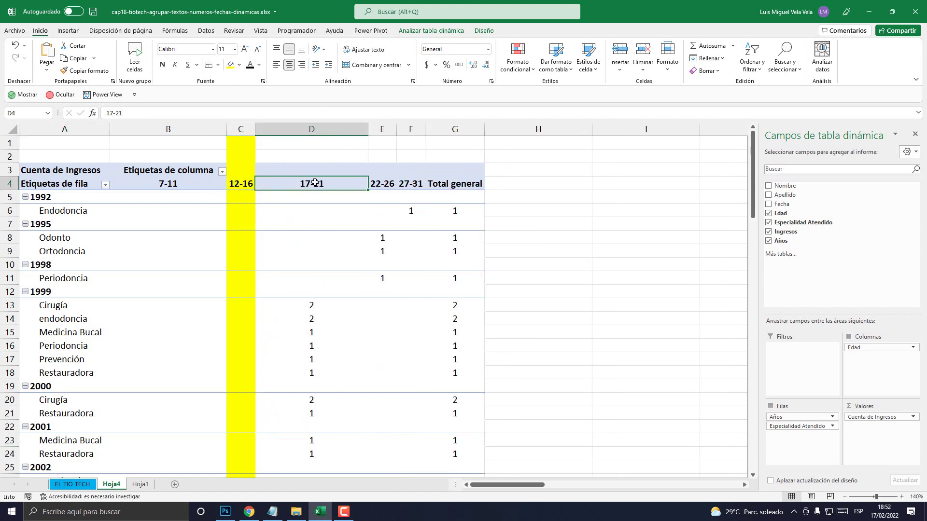
{"action": "left_click", "coordinate": [313, 129]}
{"action": "left_click", "coordinate": [239, 64]}
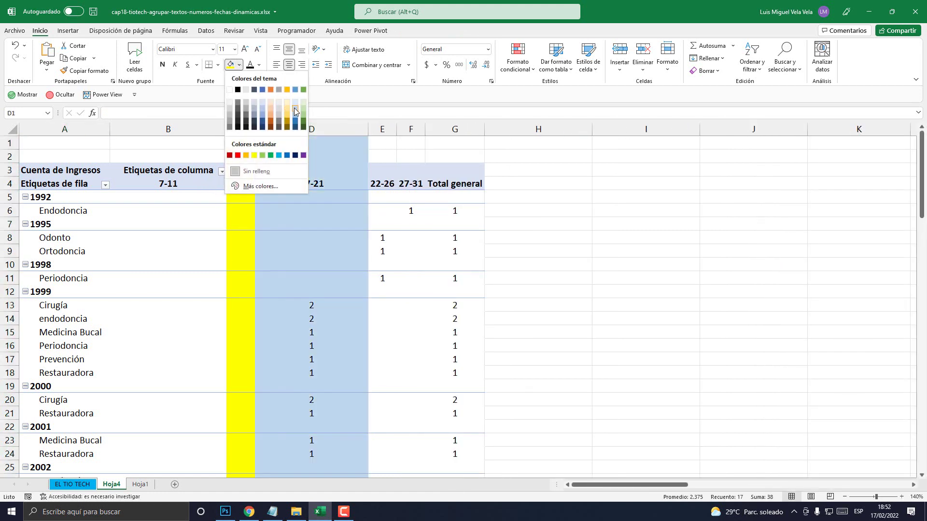
{"action": "left_click", "coordinate": [303, 110]}
{"action": "left_click", "coordinate": [314, 181]}
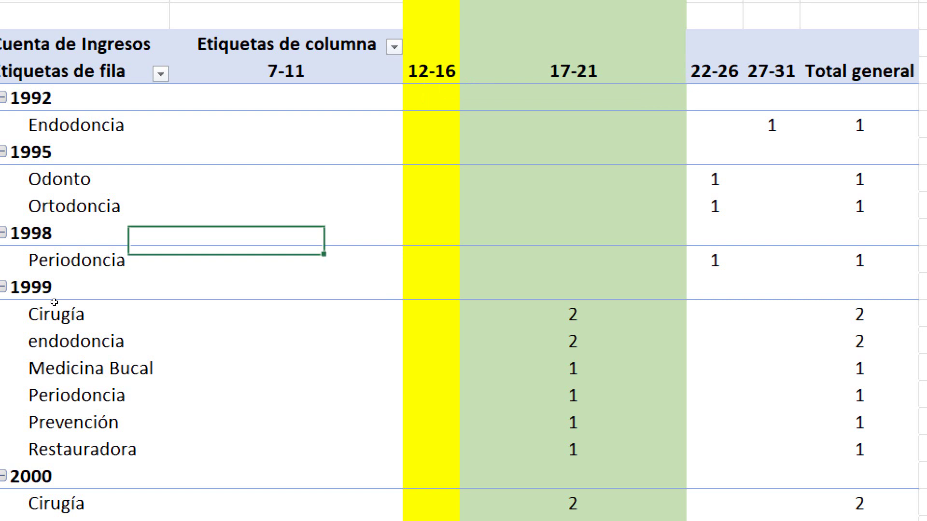
Step: Examine the 17-21 column's counts for the 1999 specialties from Cirugía to Restauradora, and its Total general
{"action": "left_click", "coordinate": [55, 303]}
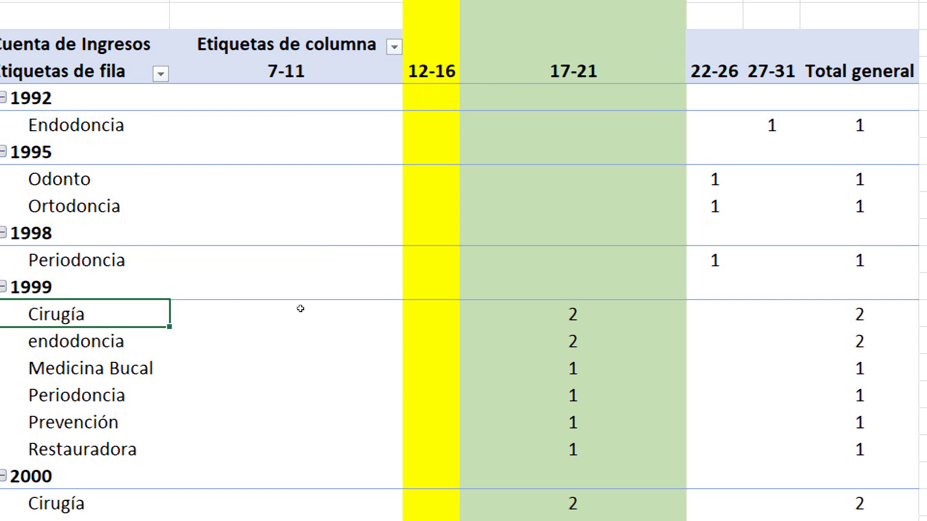
{"action": "key", "text": "ctrl+Right"}
{"action": "left_click", "coordinate": [89, 326]}
{"action": "key", "text": "ctrl+Right"}
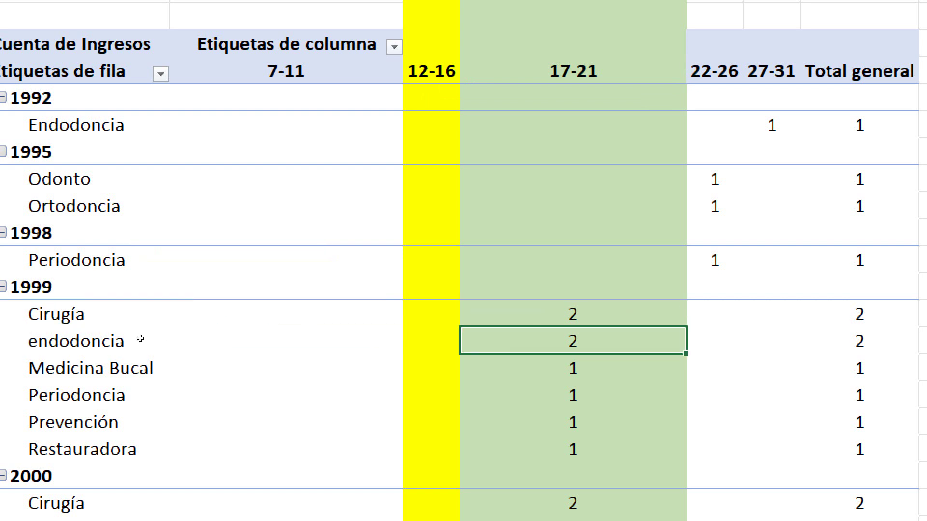
{"action": "left_click", "coordinate": [93, 364]}
{"action": "key", "text": "ctrl+Right"}
{"action": "key", "text": "Down"}
{"action": "key", "text": "Down"}
{"action": "key", "text": "Down"}
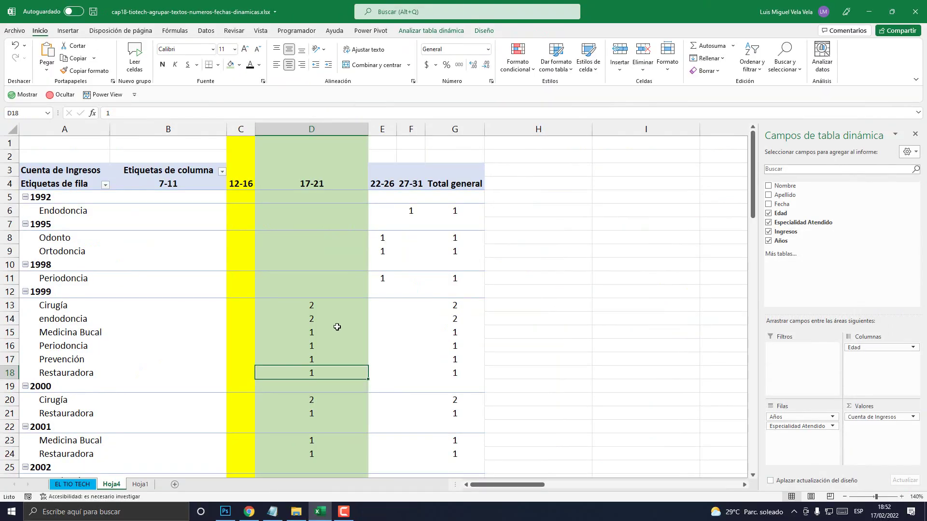
{"action": "scroll", "coordinate": [337, 326], "scroll_direction": "down", "scroll_amount": 8}
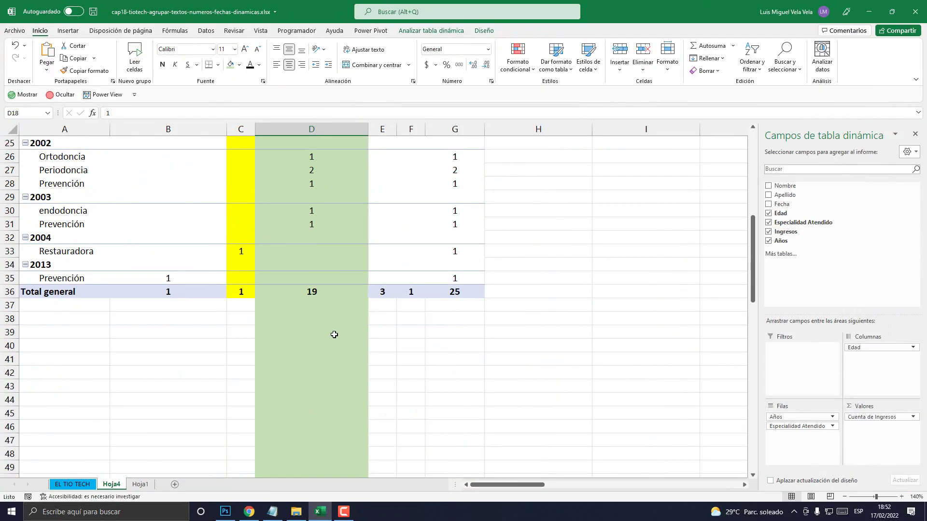
{"action": "scroll", "coordinate": [337, 338], "scroll_direction": "up", "scroll_amount": 8}
{"action": "mouse_move", "coordinate": [338, 347]}
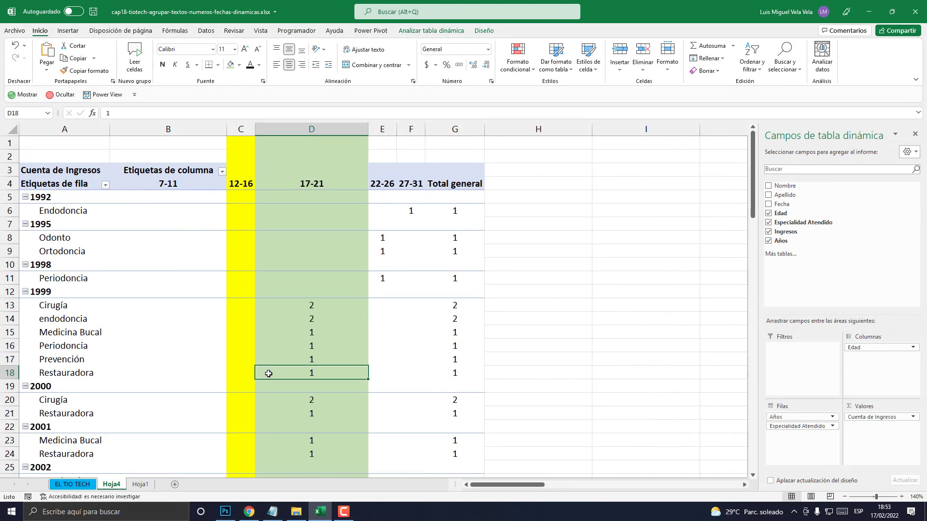
{"action": "mouse_move", "coordinate": [269, 373]}
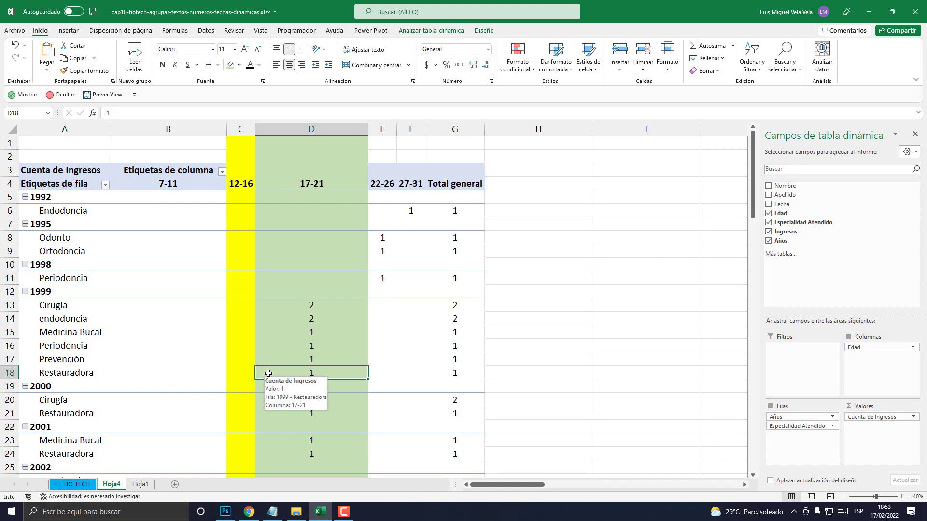